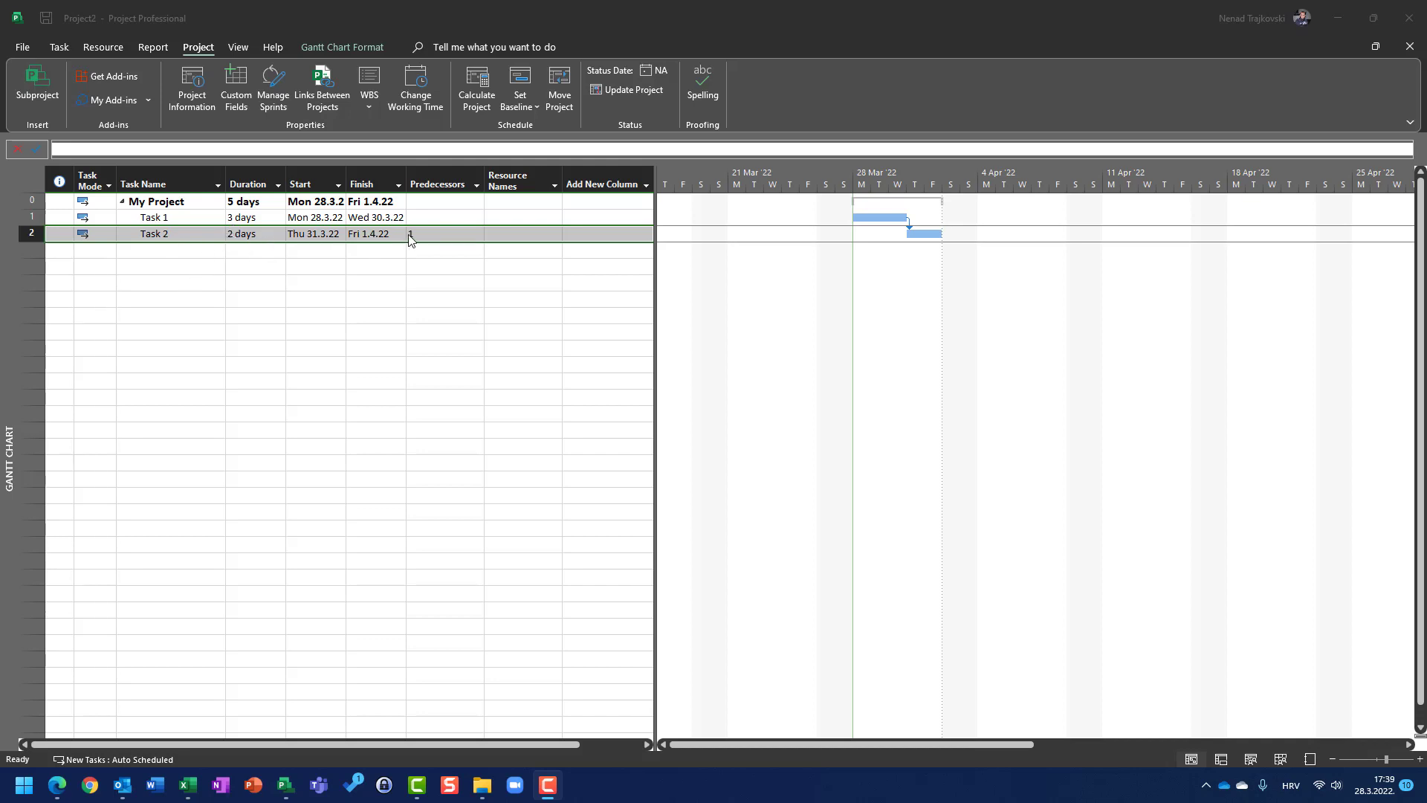
Set the duration of Task 1 to 1 day
left_click(231, 222)
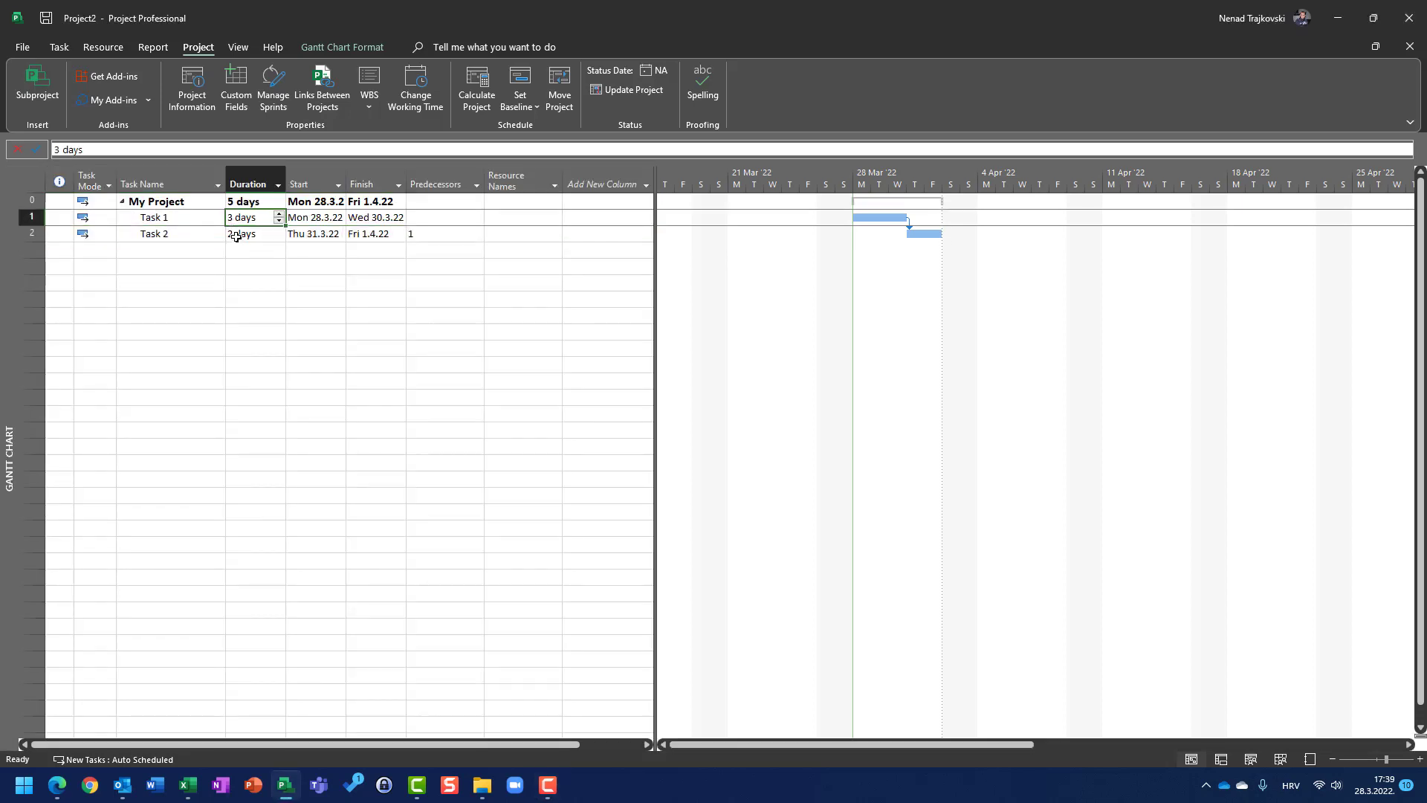
left_click(235, 235)
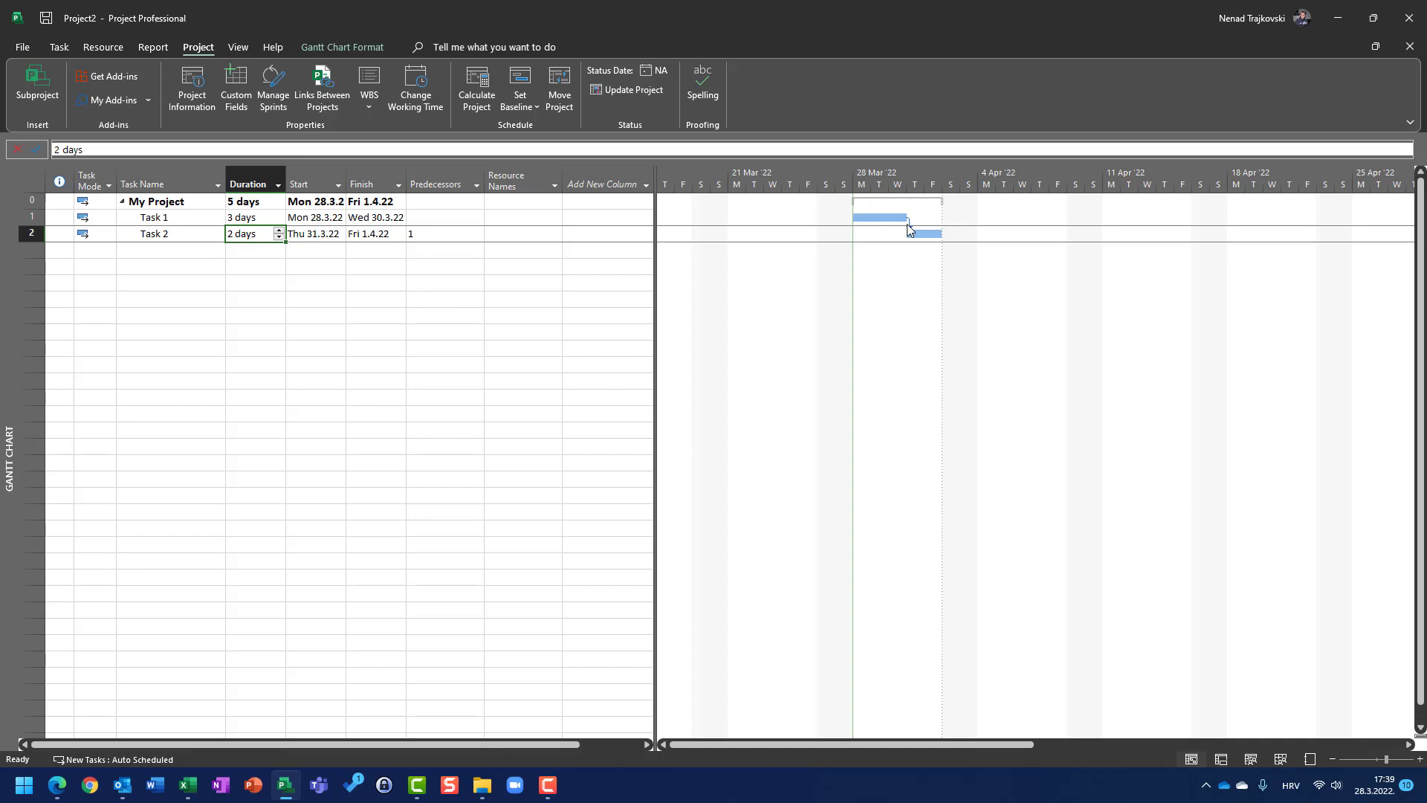
left_click(251, 221)
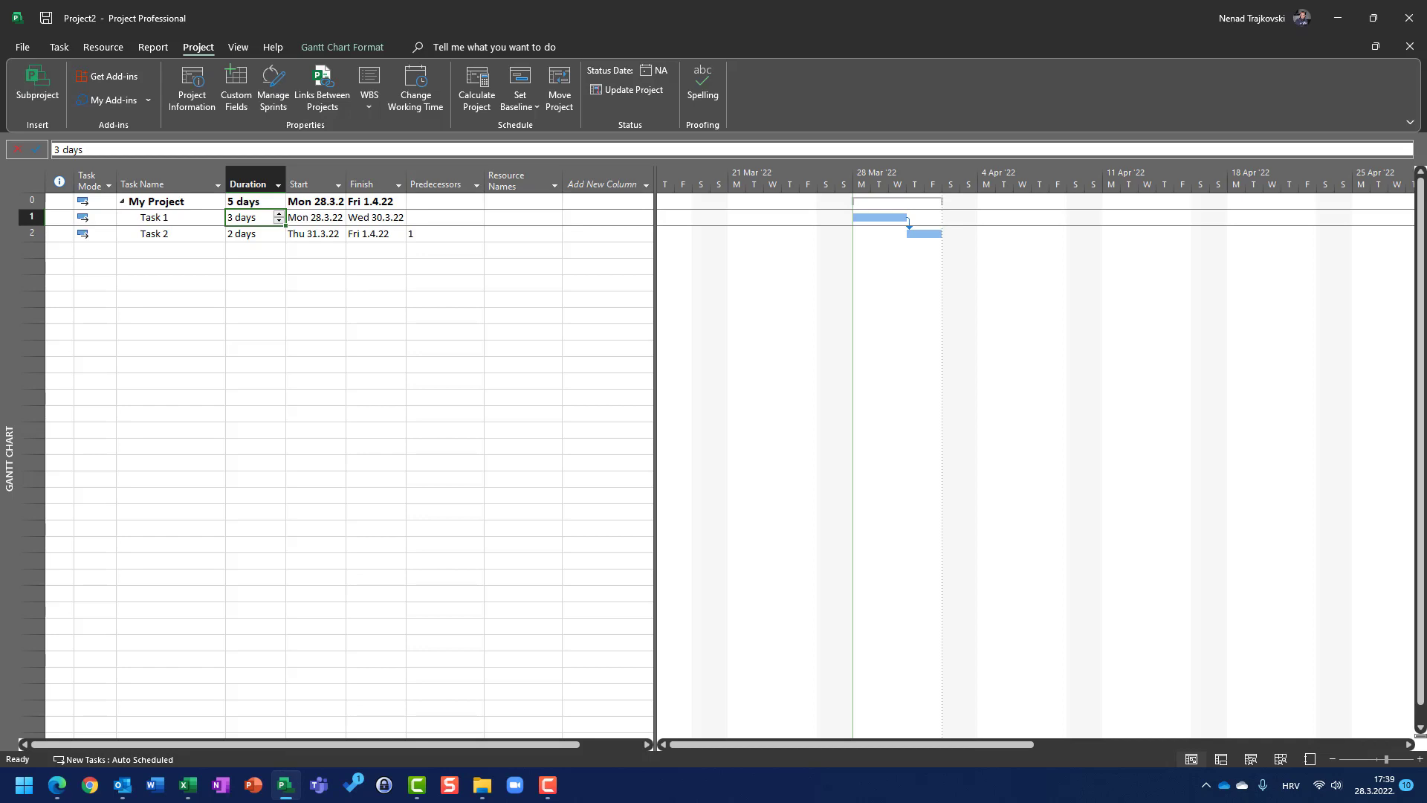
type("1")
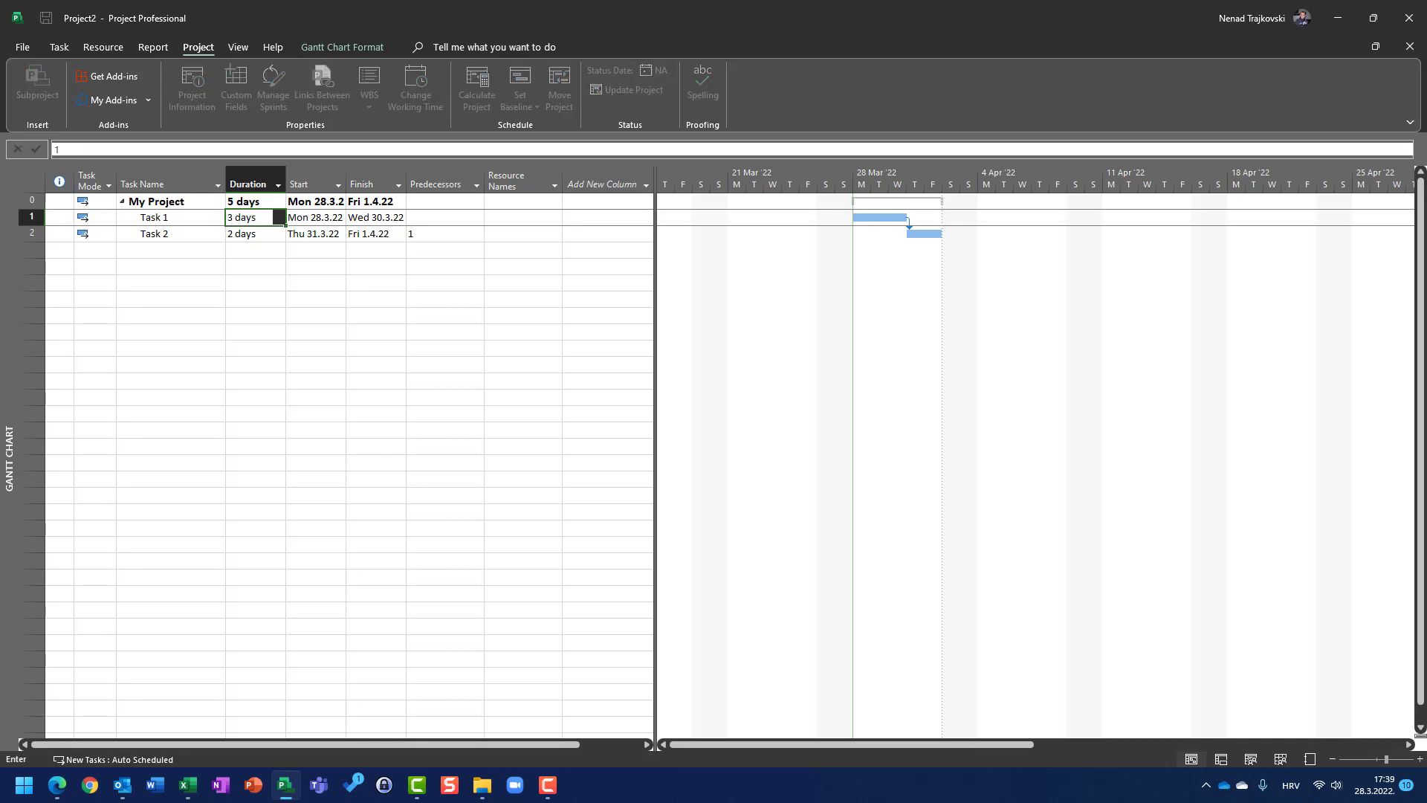
key("Return")
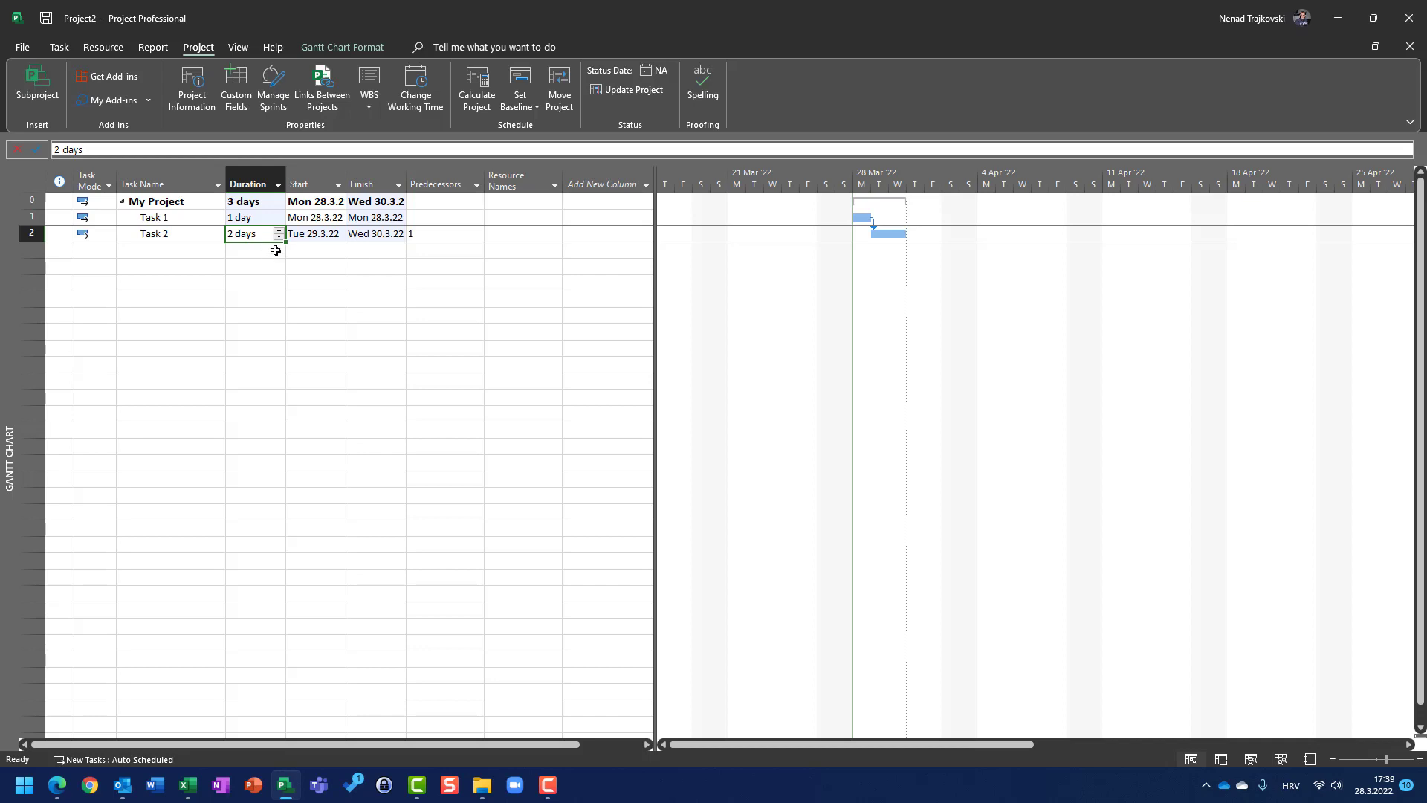
Set the duration of Task 1 to 5 days
left_click(256, 220)
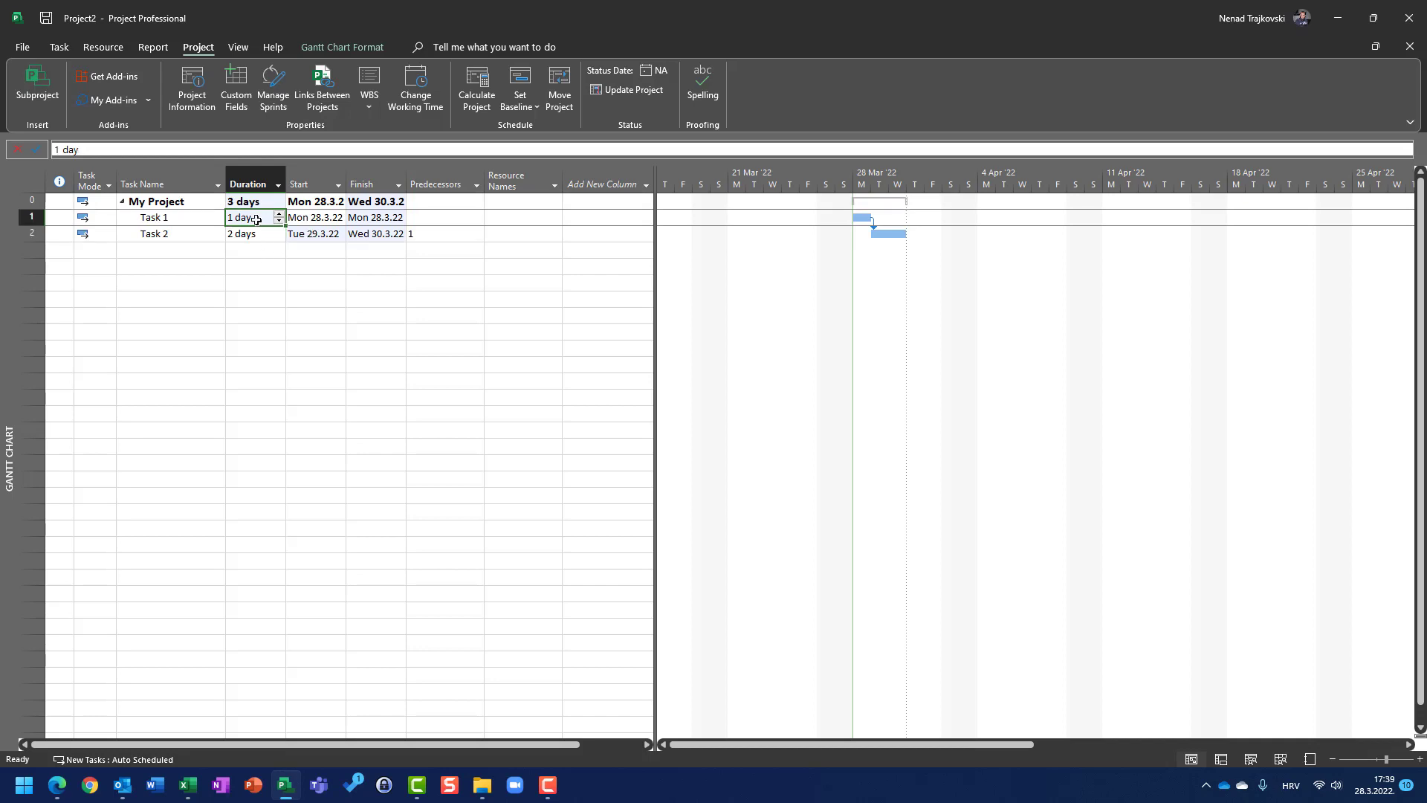
type("5")
key("Return")
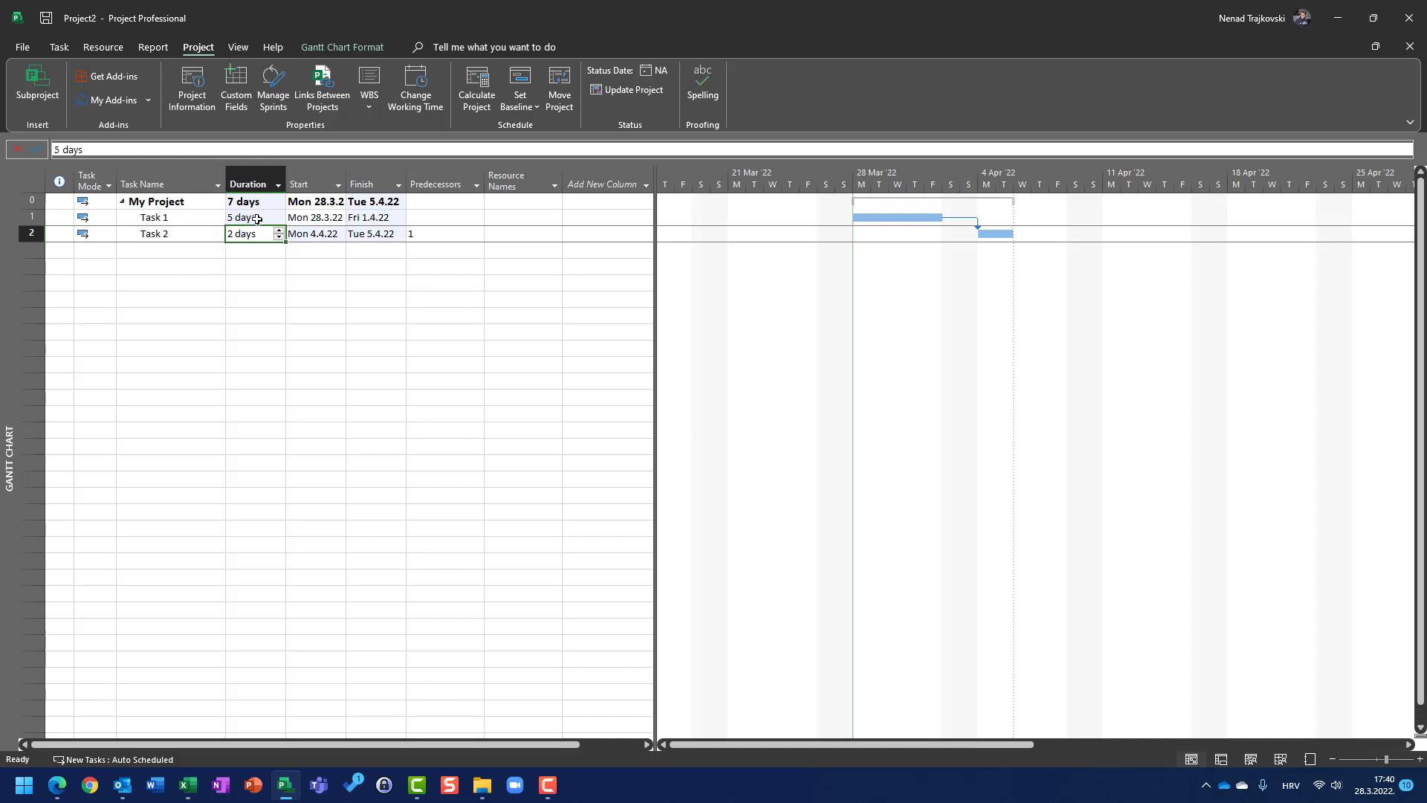
Set the duration of Task 1 to 3 days
left_click(257, 220)
type("3")
key("Return")
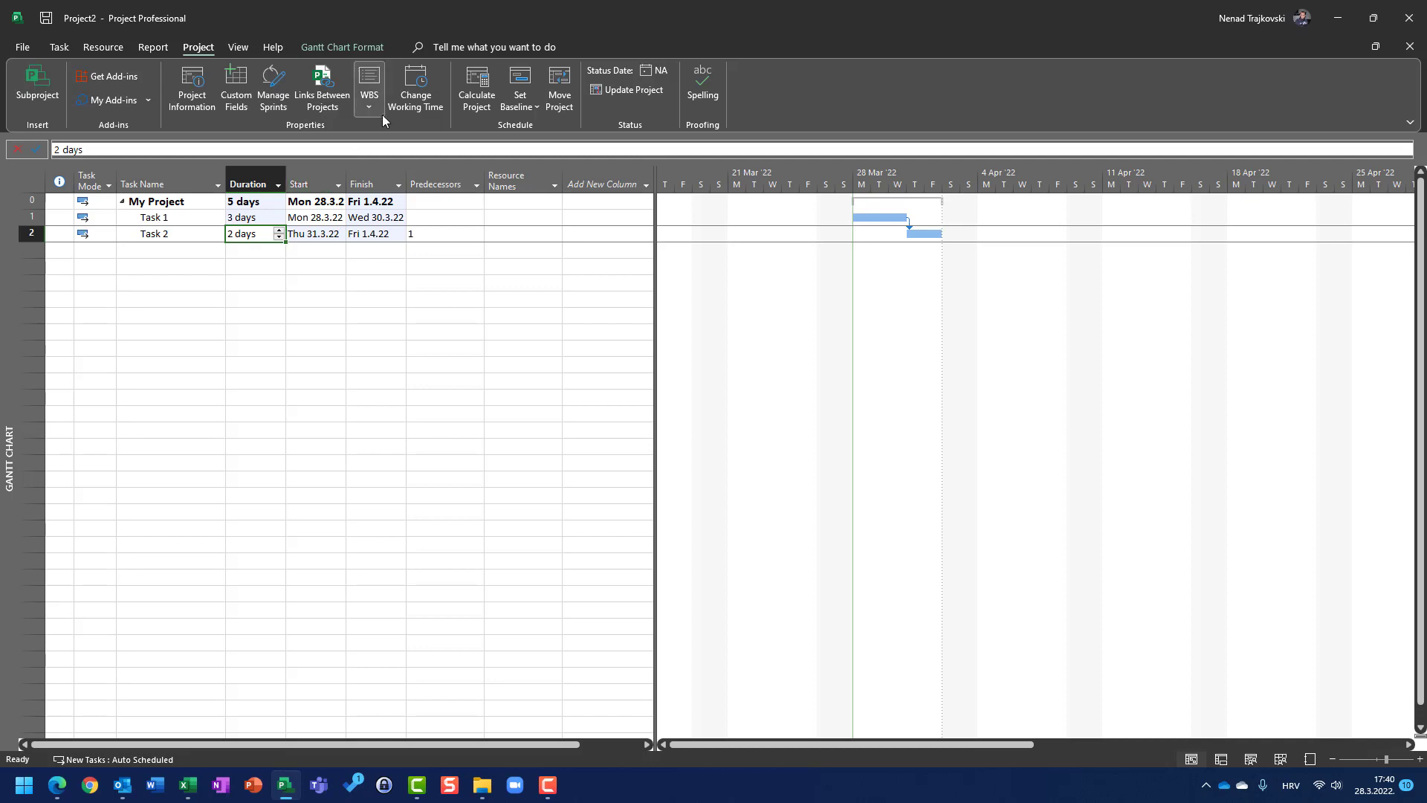
Add a nonworking exception named Holyday on 30.3.2022 to the Standard project calendar
left_click(425, 77)
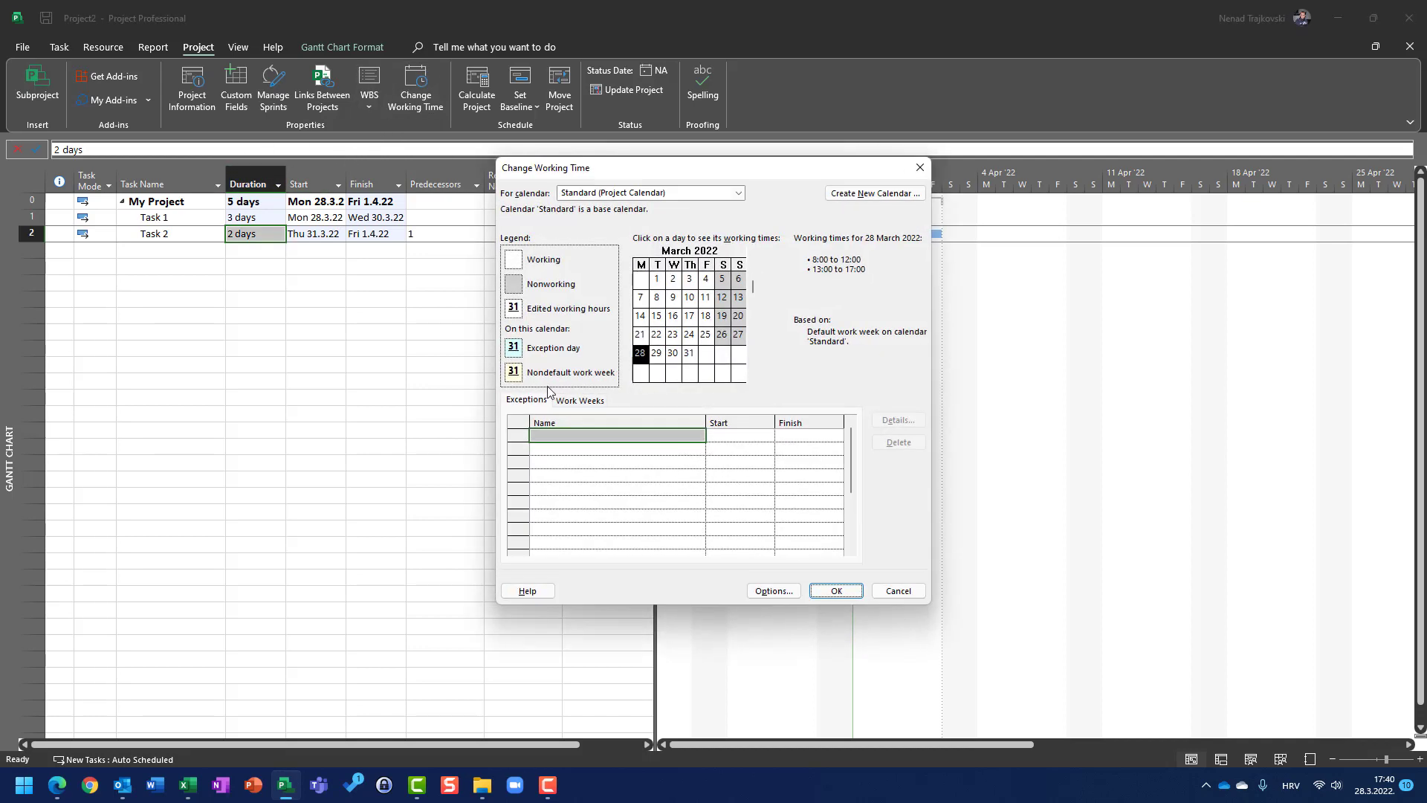
left_click(581, 433)
type("Ho")
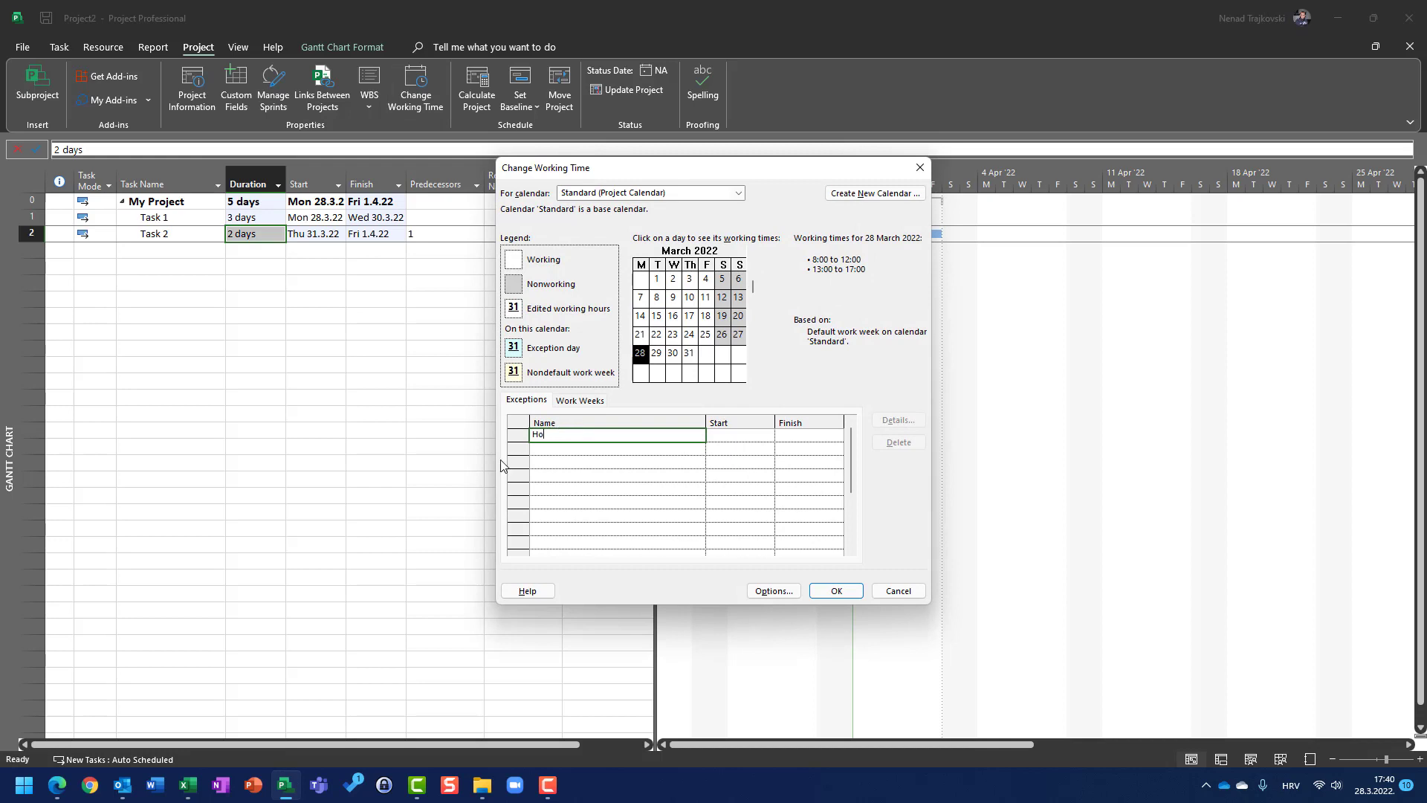
type("lyday")
left_click(736, 436)
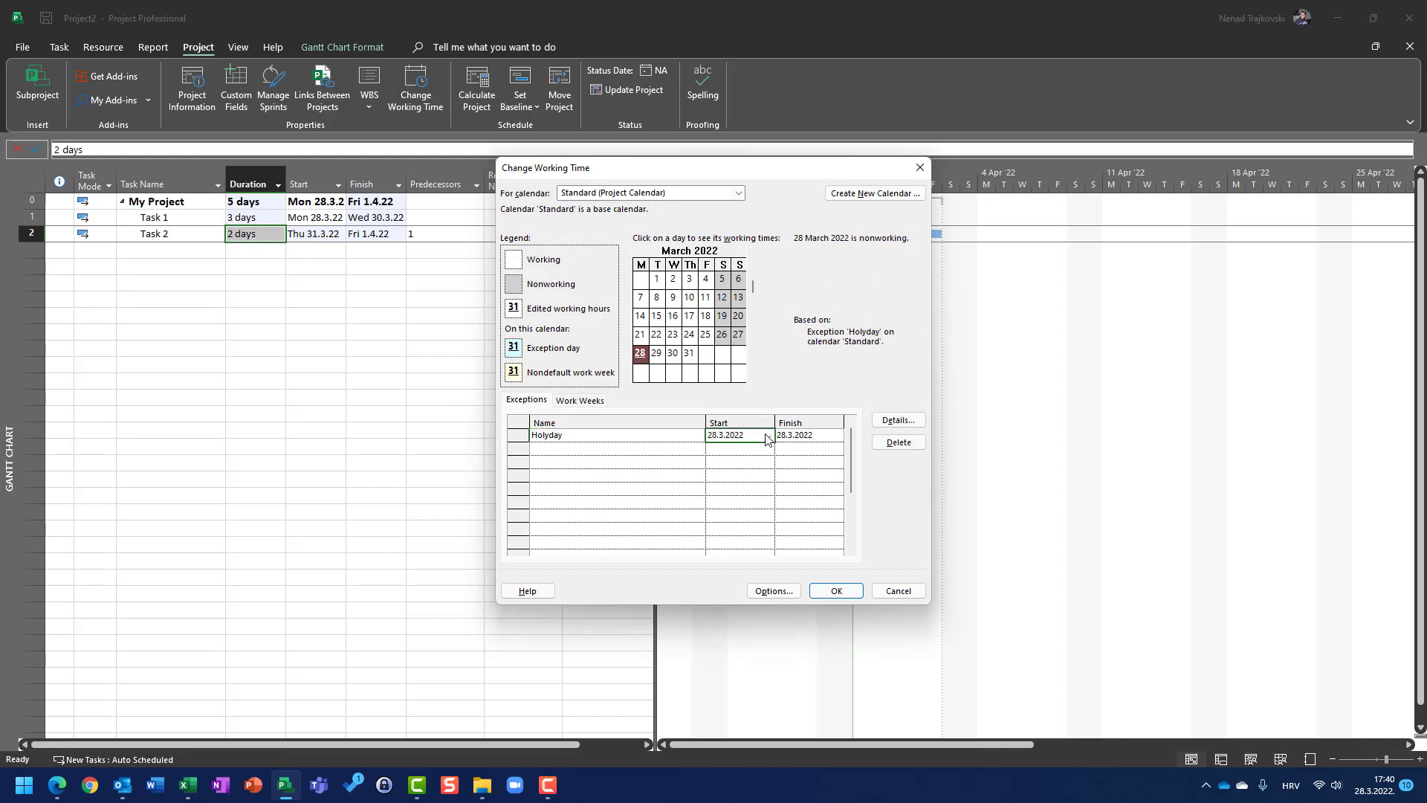
left_click(767, 437)
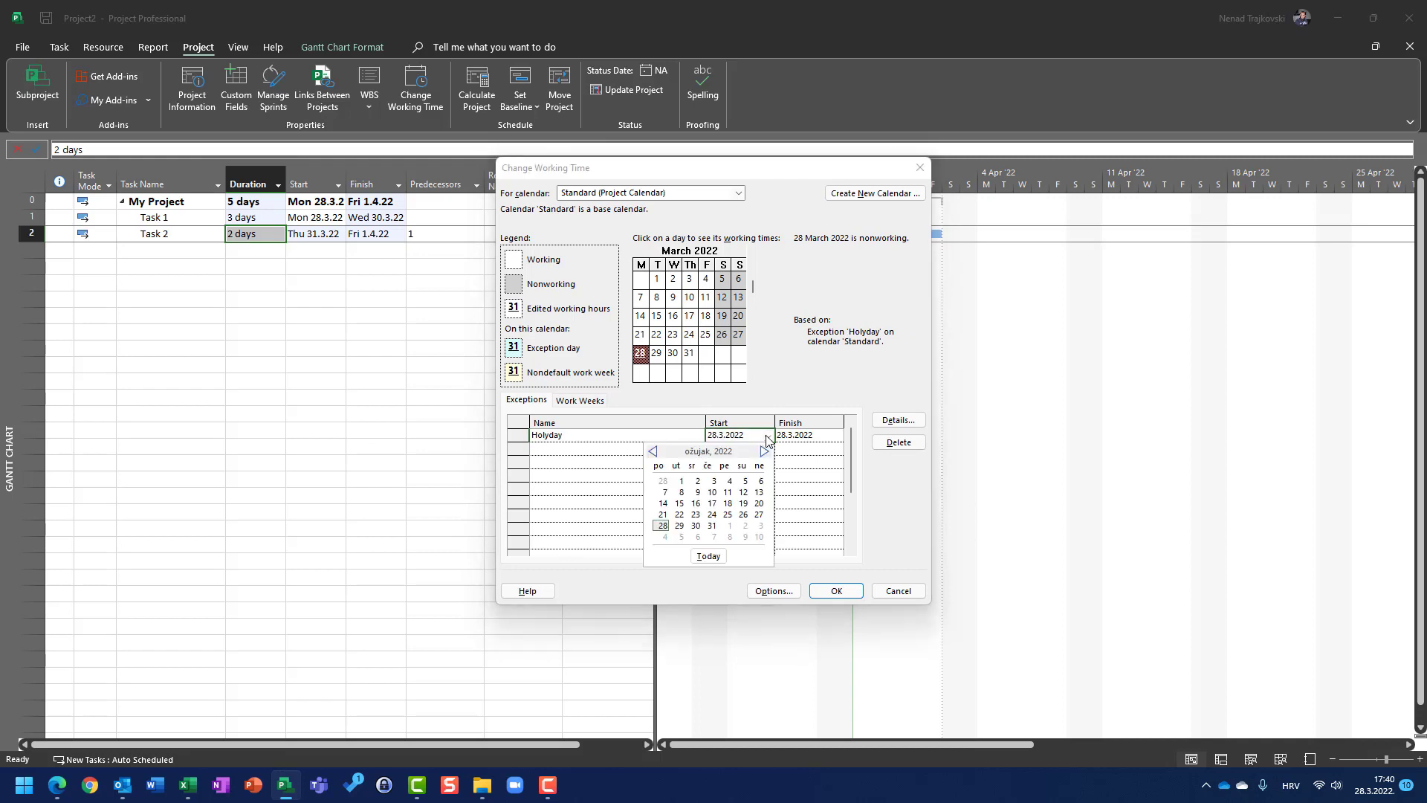
left_click(696, 526)
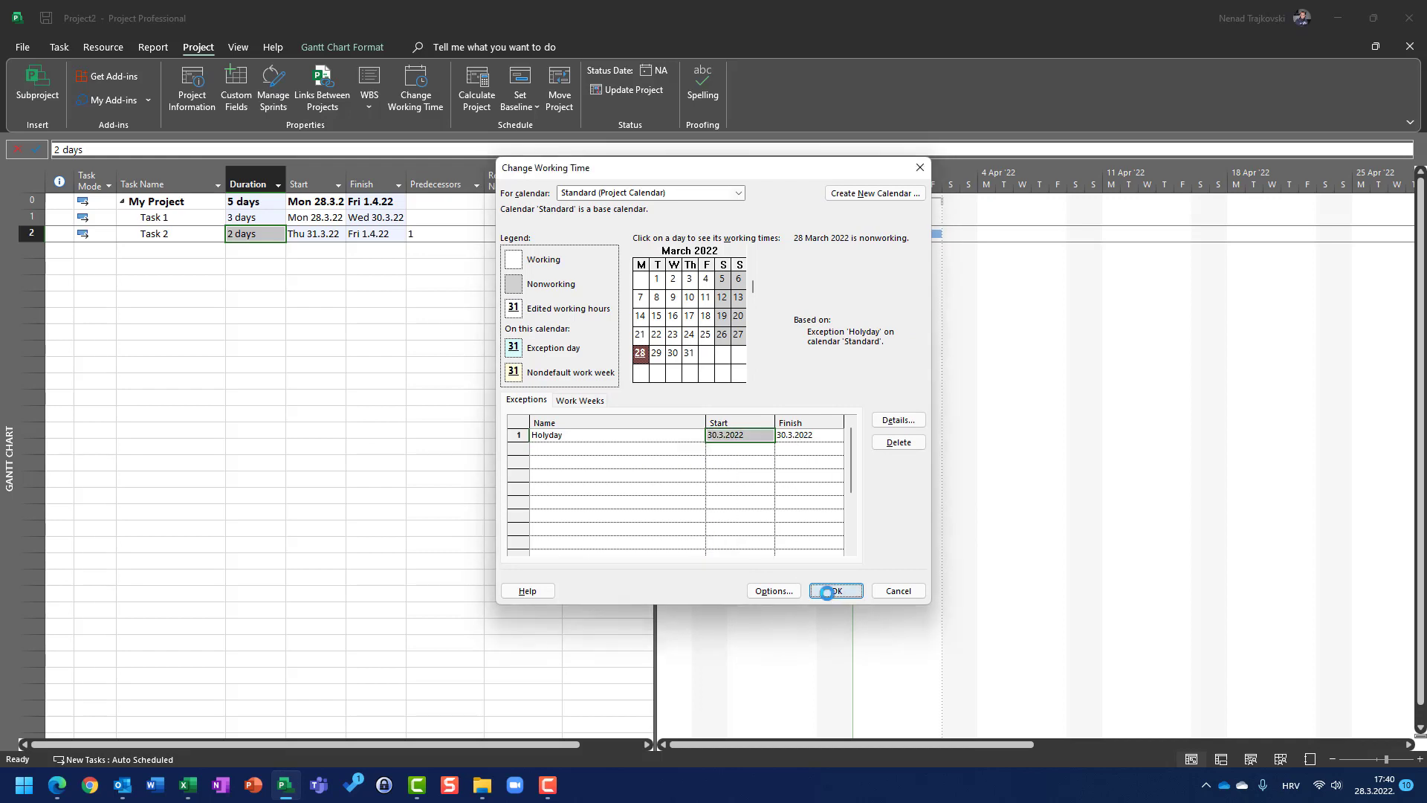
left_click(833, 591)
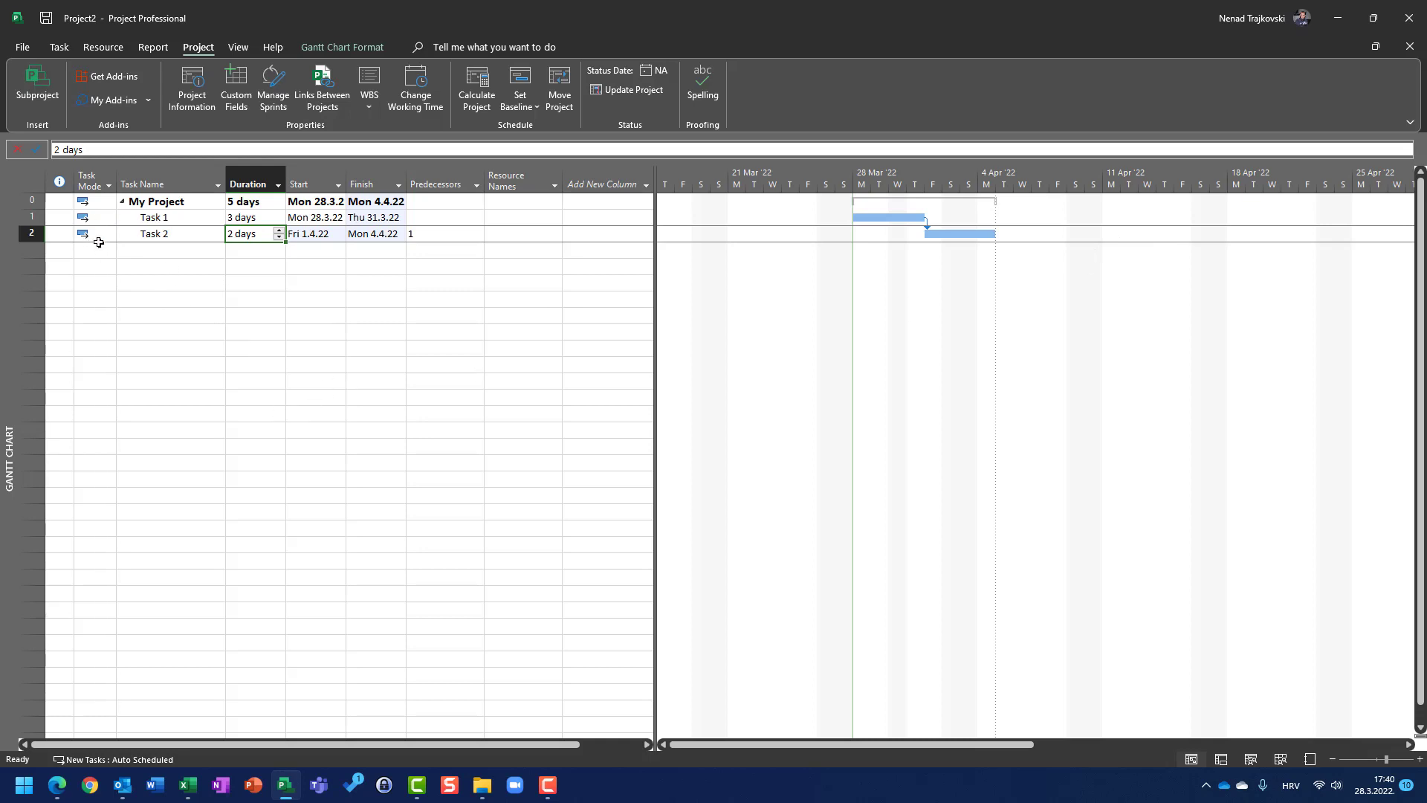
Review Task 2's general and advanced task information and choose As Soon As Possible as its constraint type
double_click(23, 236)
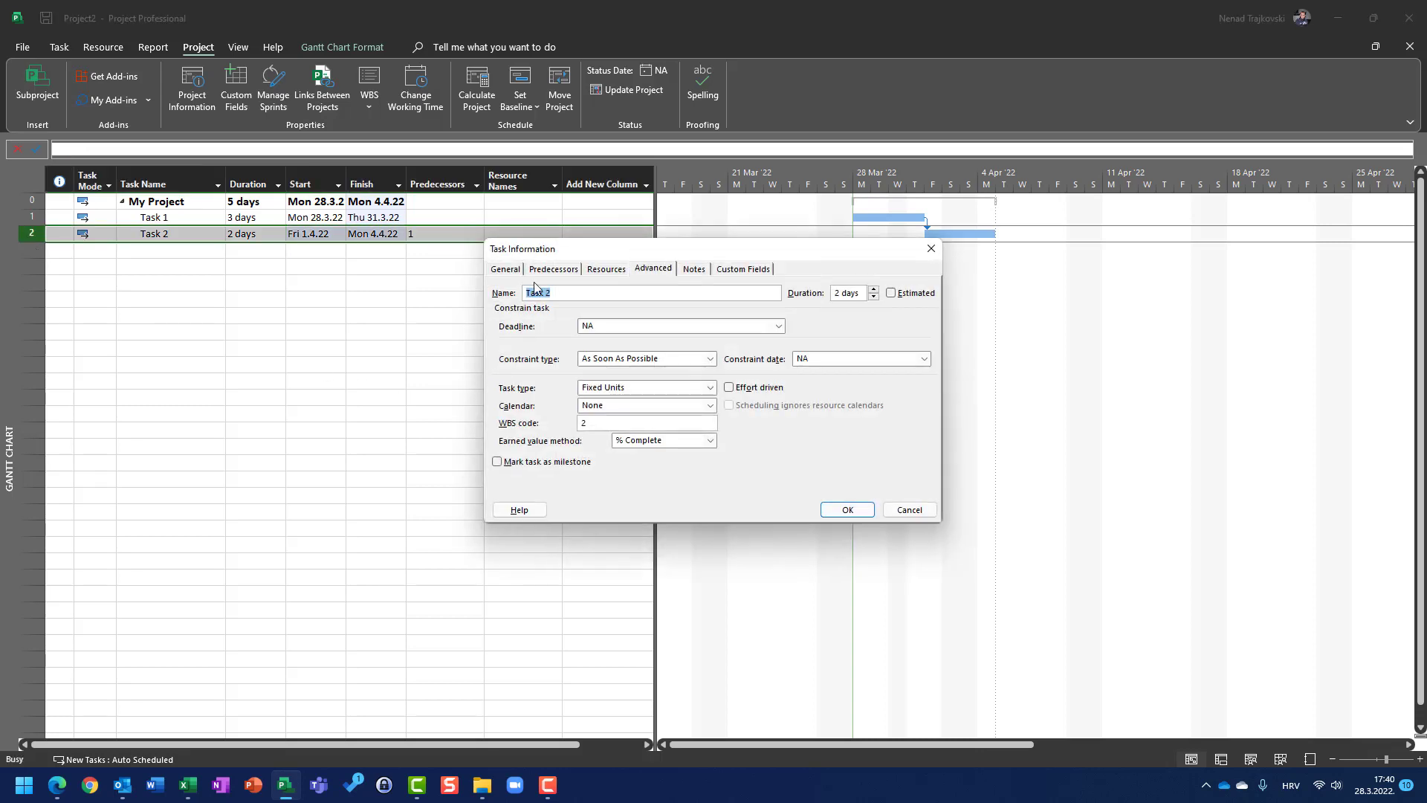
left_click(505, 269)
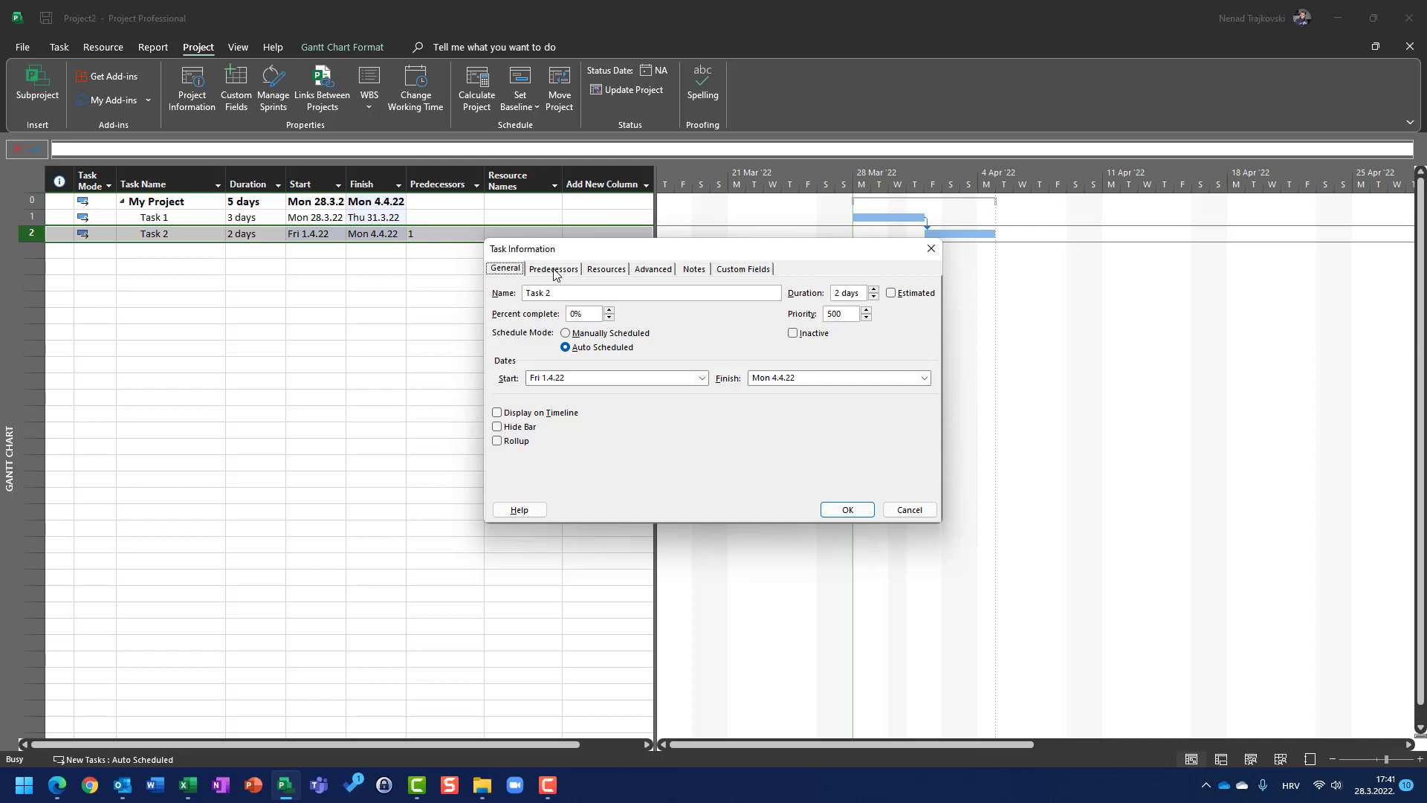
left_click(654, 270)
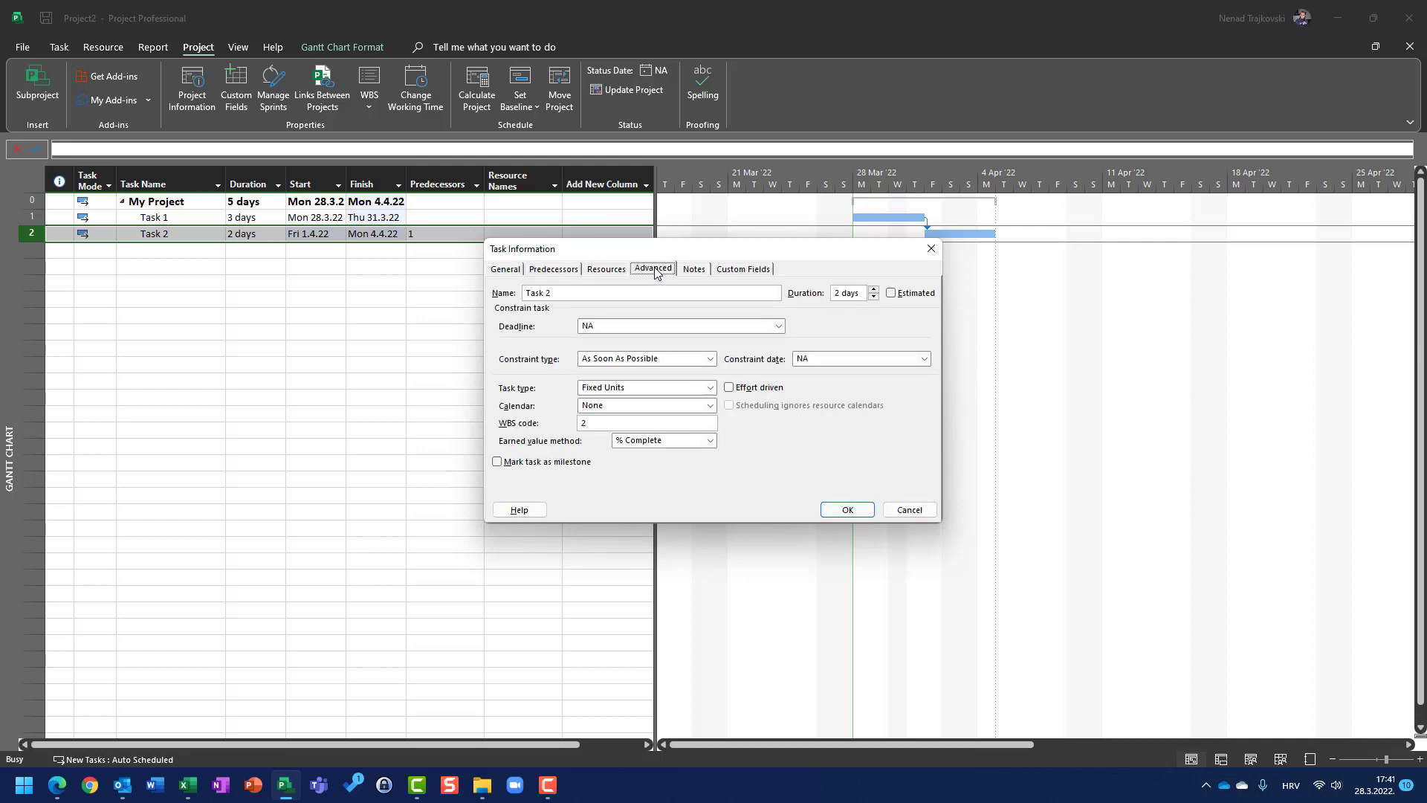
left_click(626, 359)
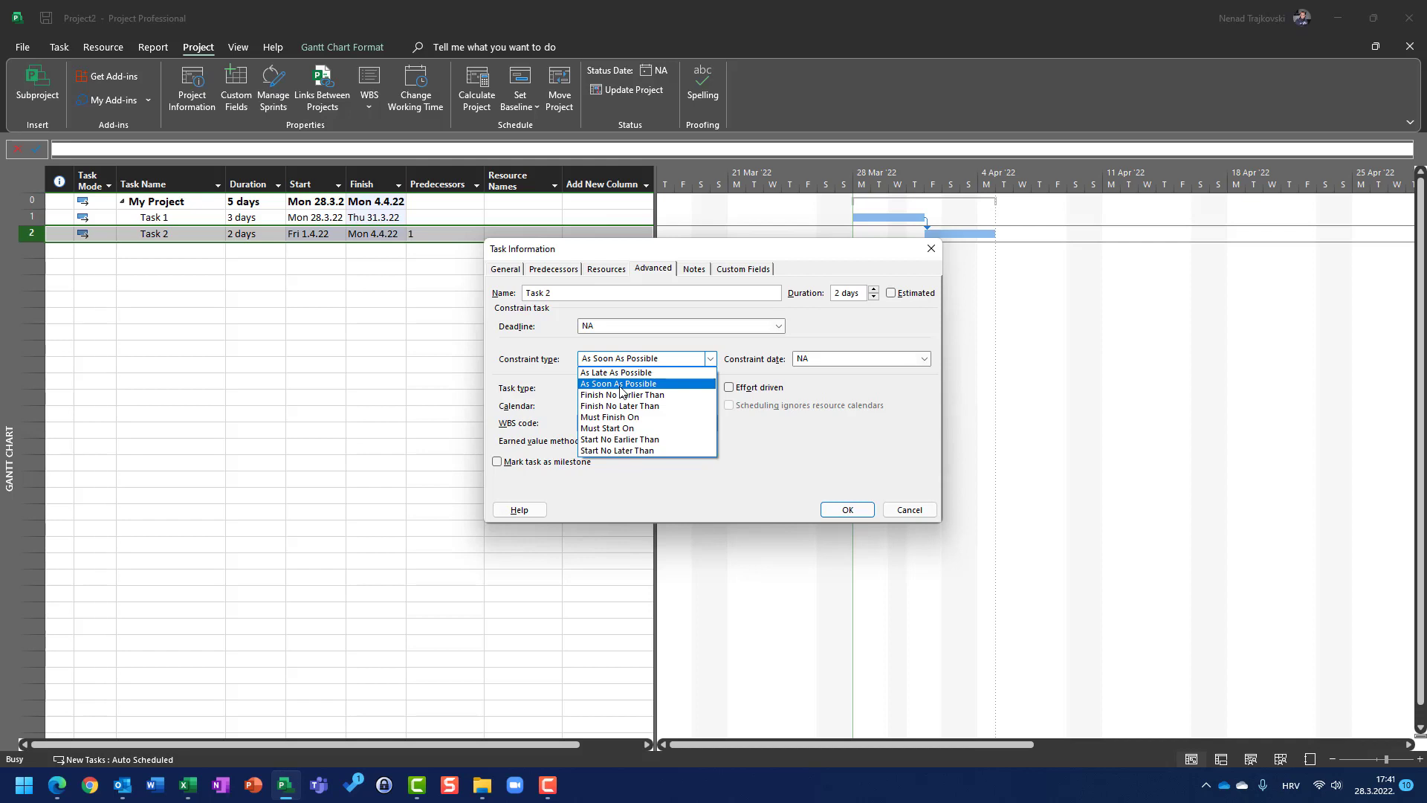
left_click(620, 383)
key("Return")
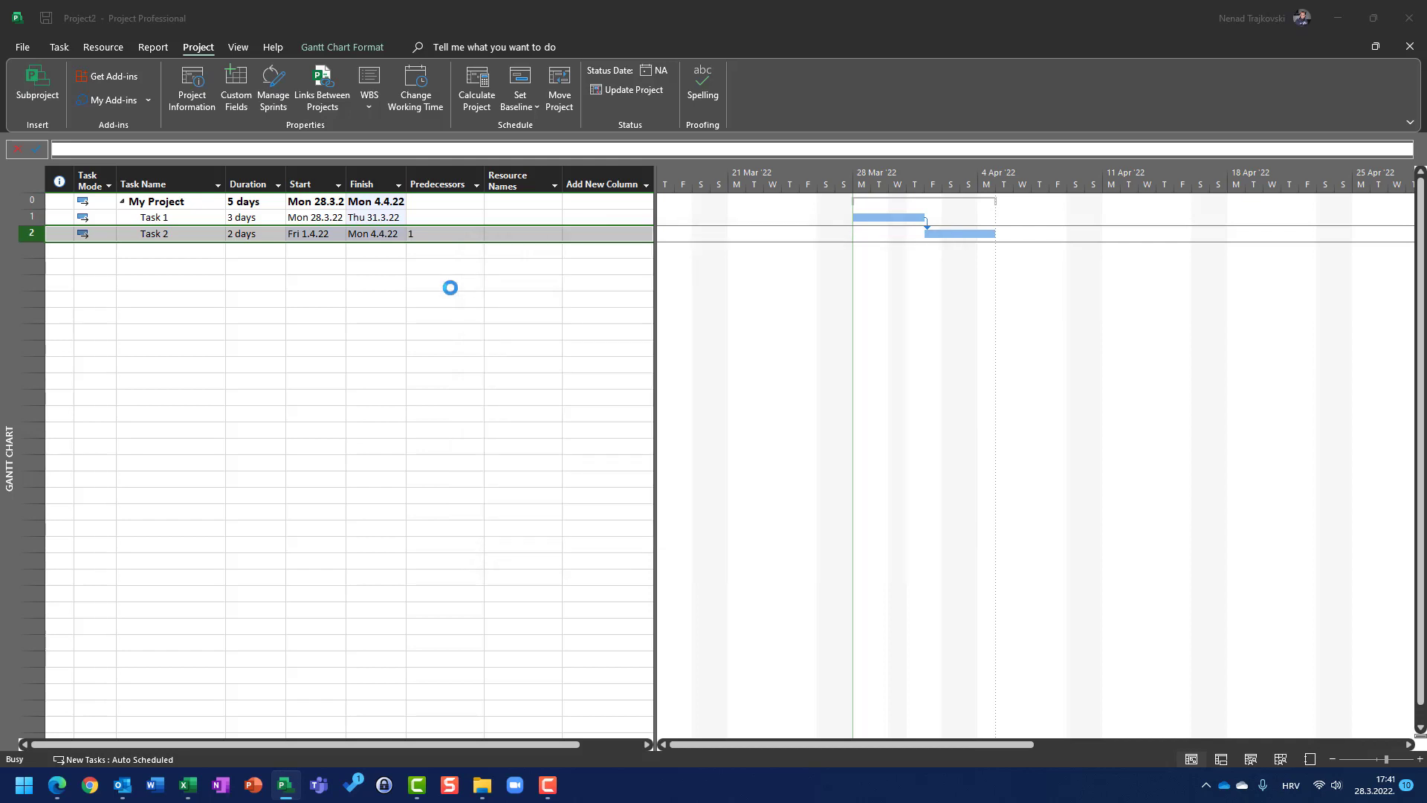
Check in the project information which date the project is scheduled from
left_click(203, 95)
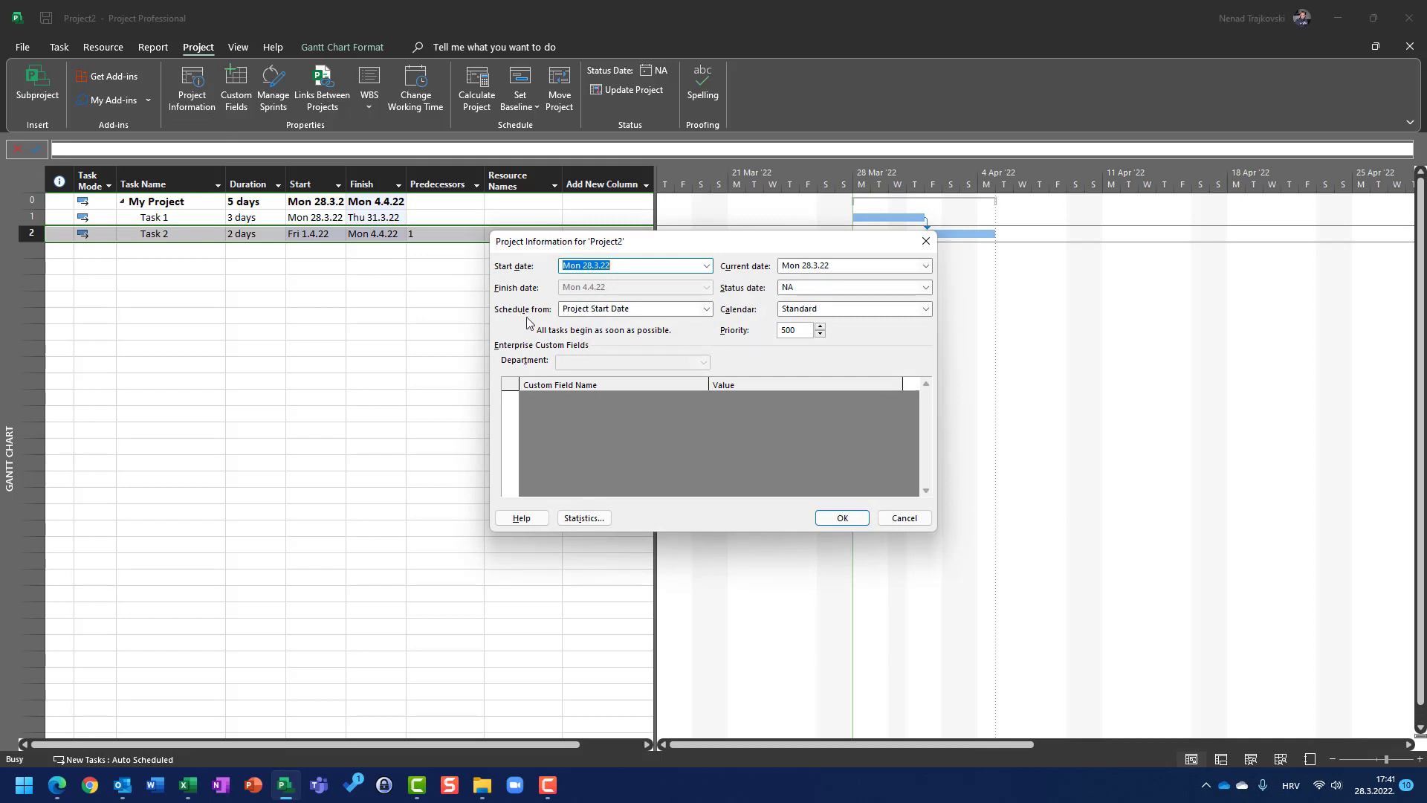
left_click(904, 519)
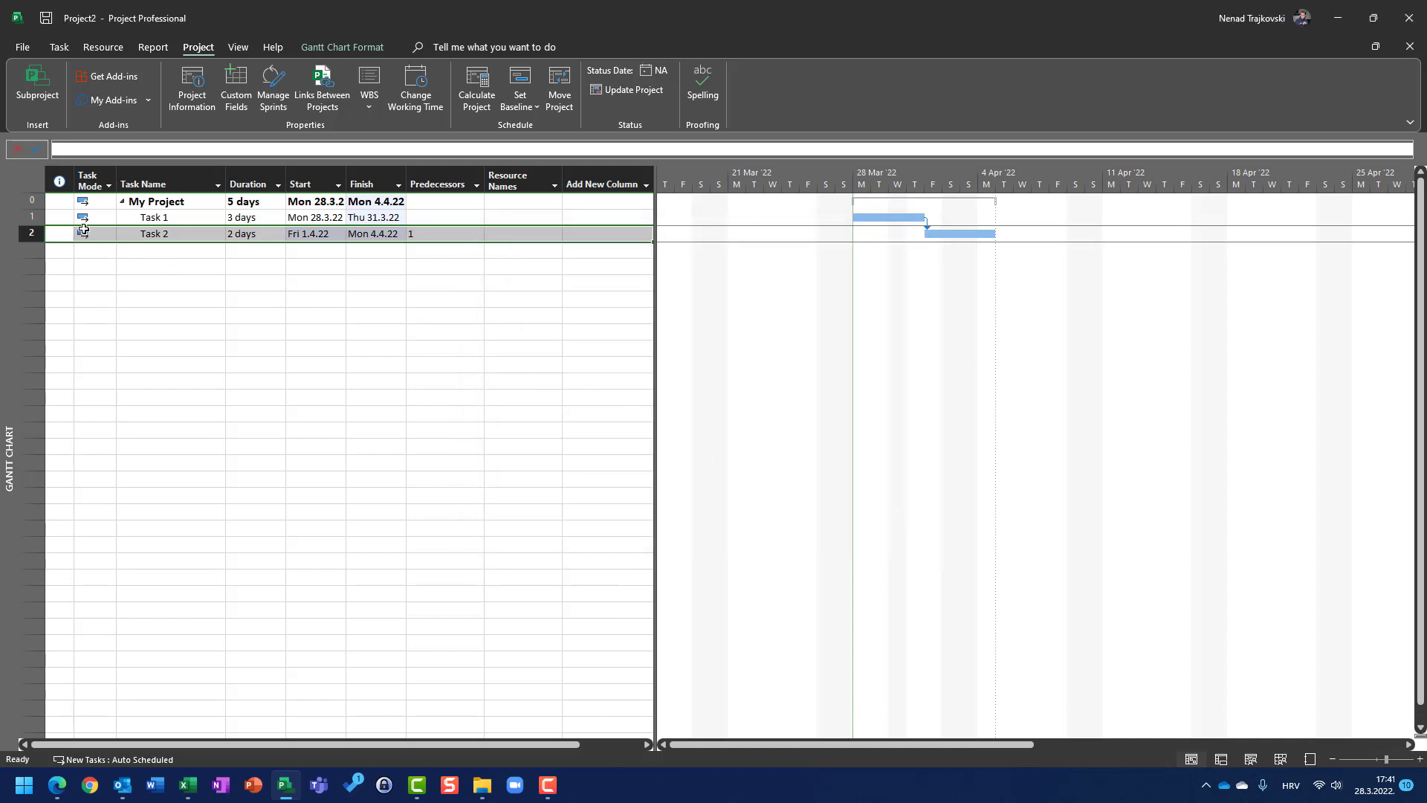
left_click_drag(32, 216, 31, 239)
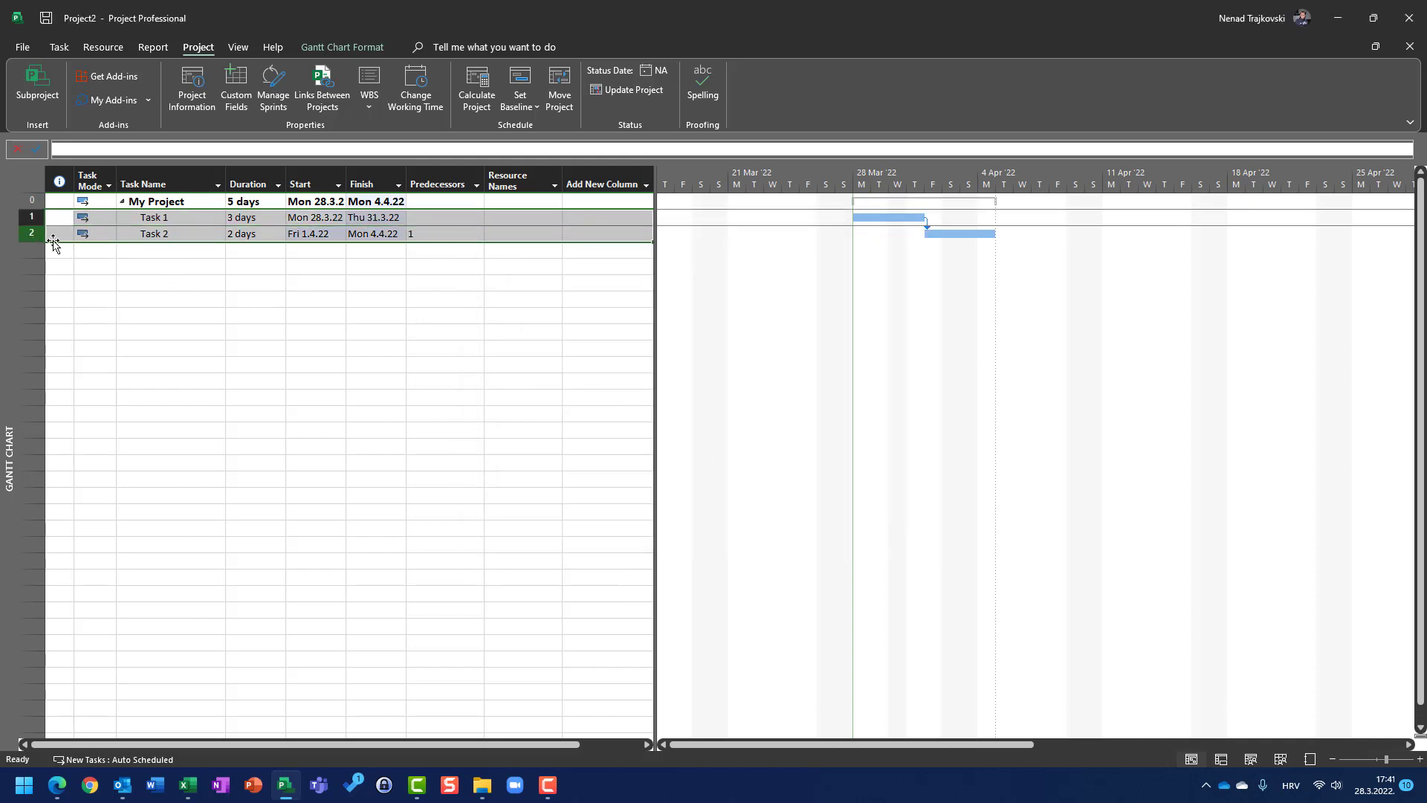
Close the current project without saving it and create a new blank project
key("alt+f")
key("c")
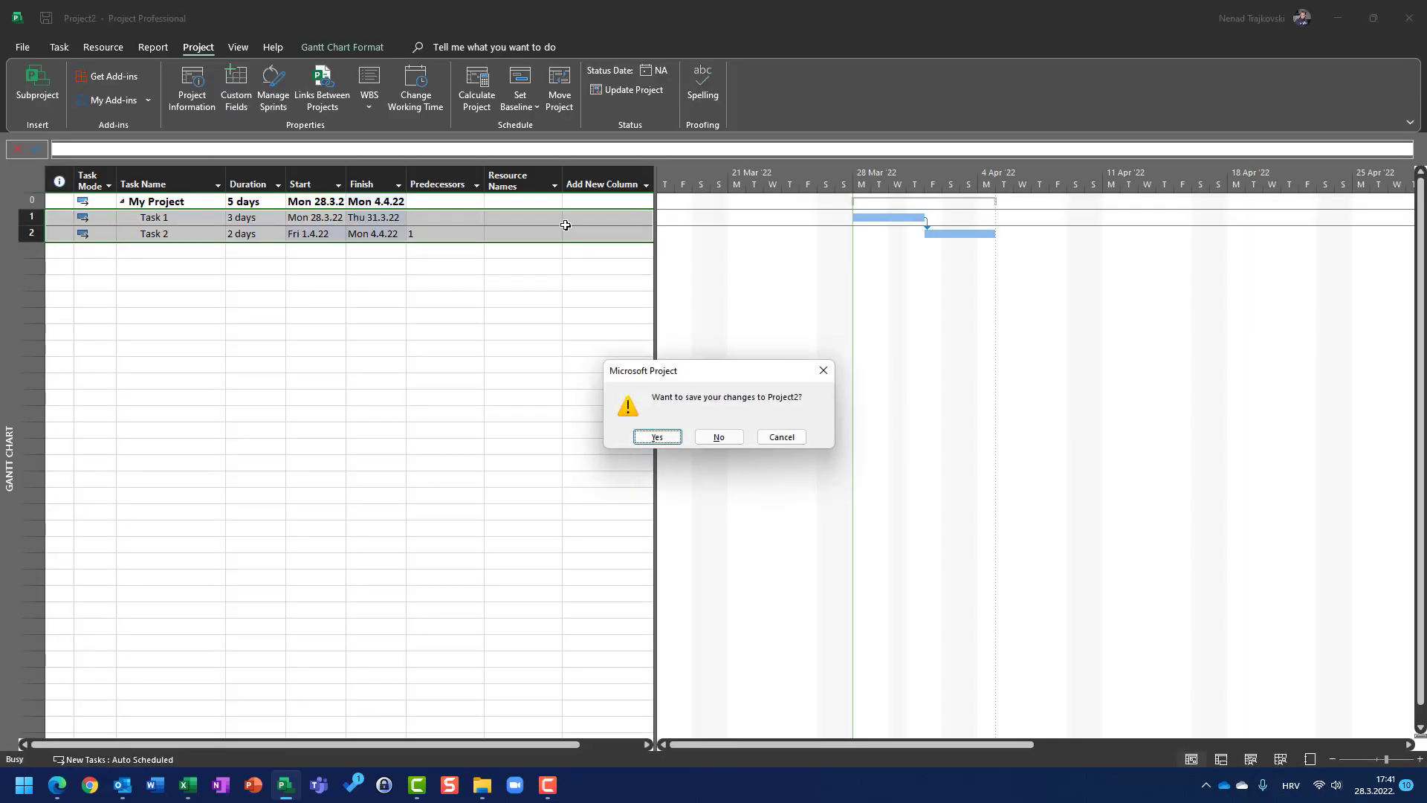
key("Tab")
key("Return")
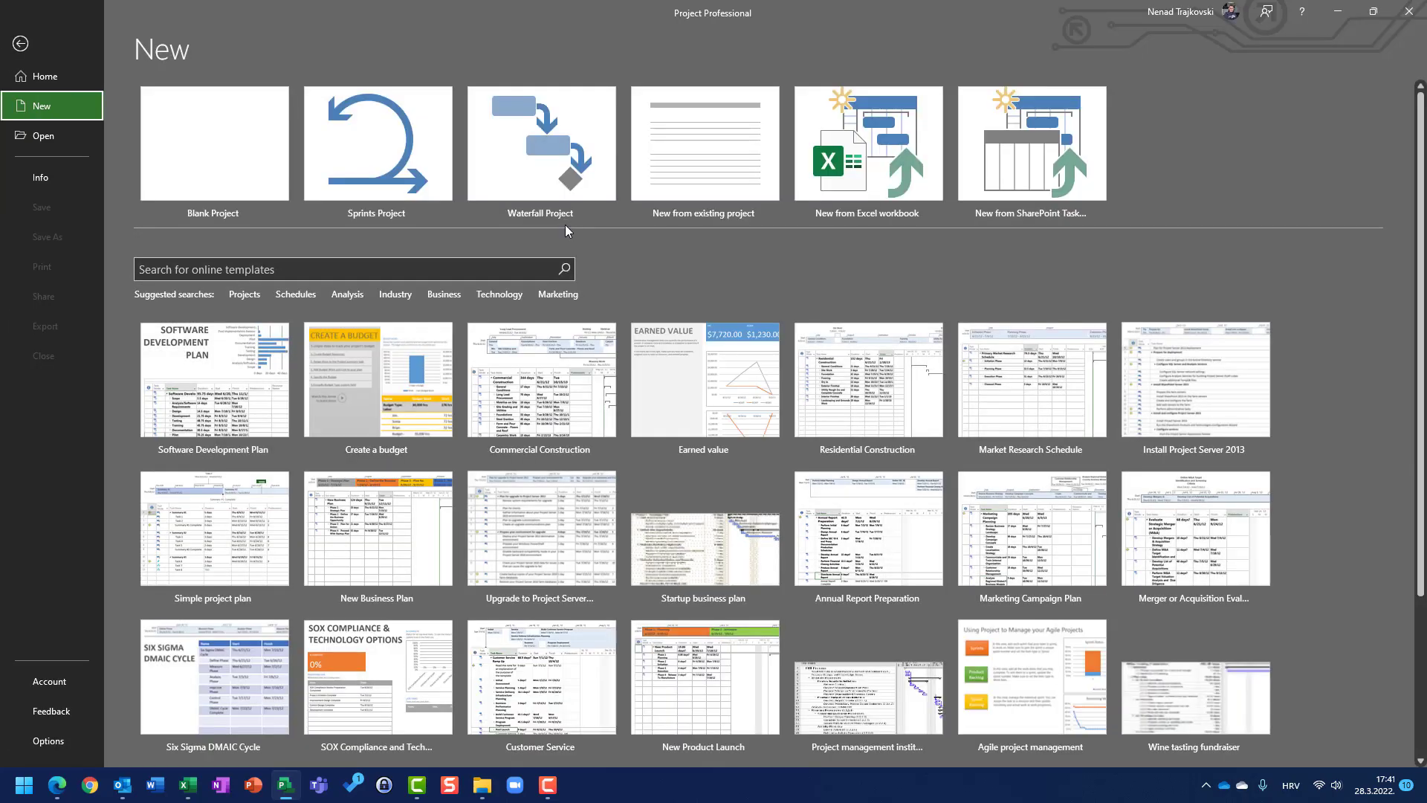
left_click(195, 160)
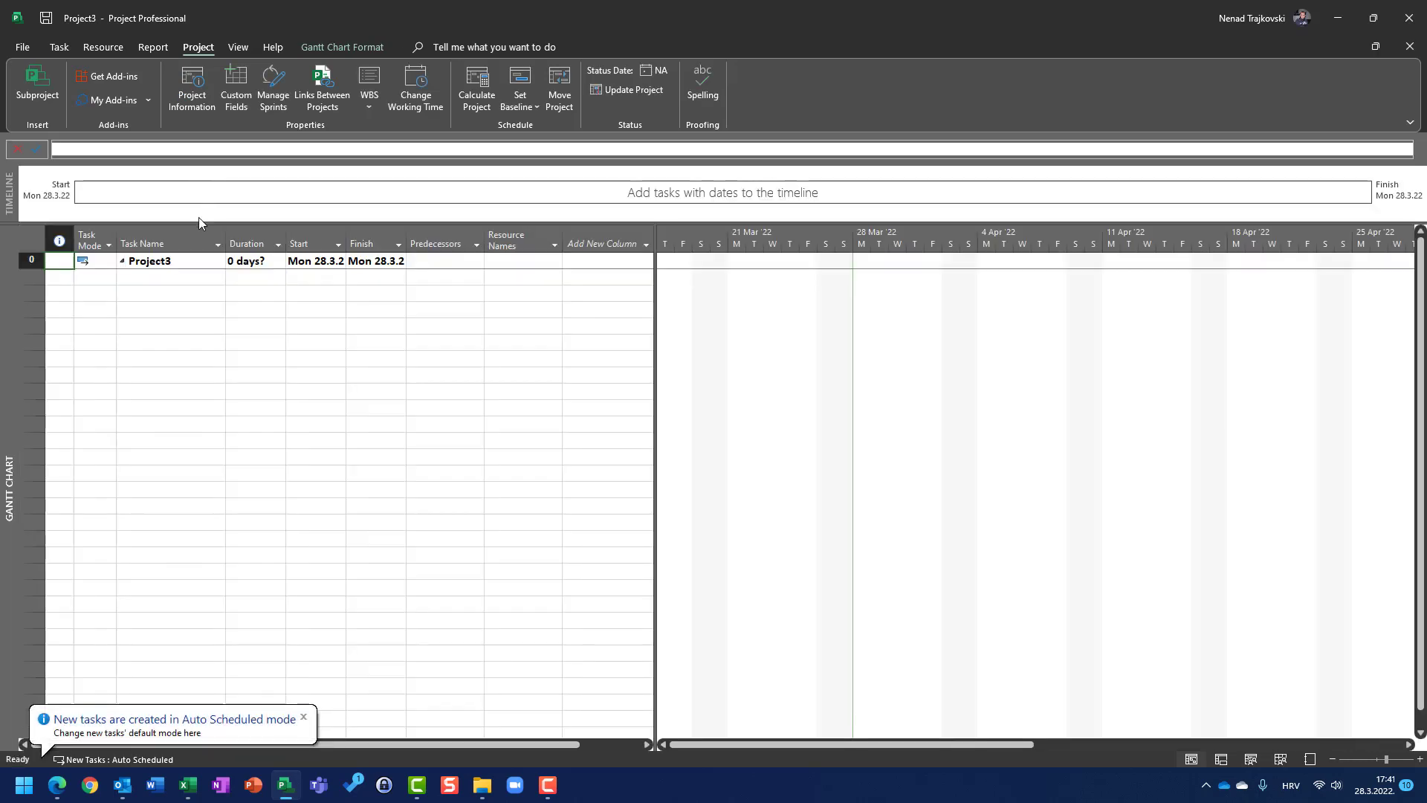
Rename the project summary task to My Project
left_click(189, 238)
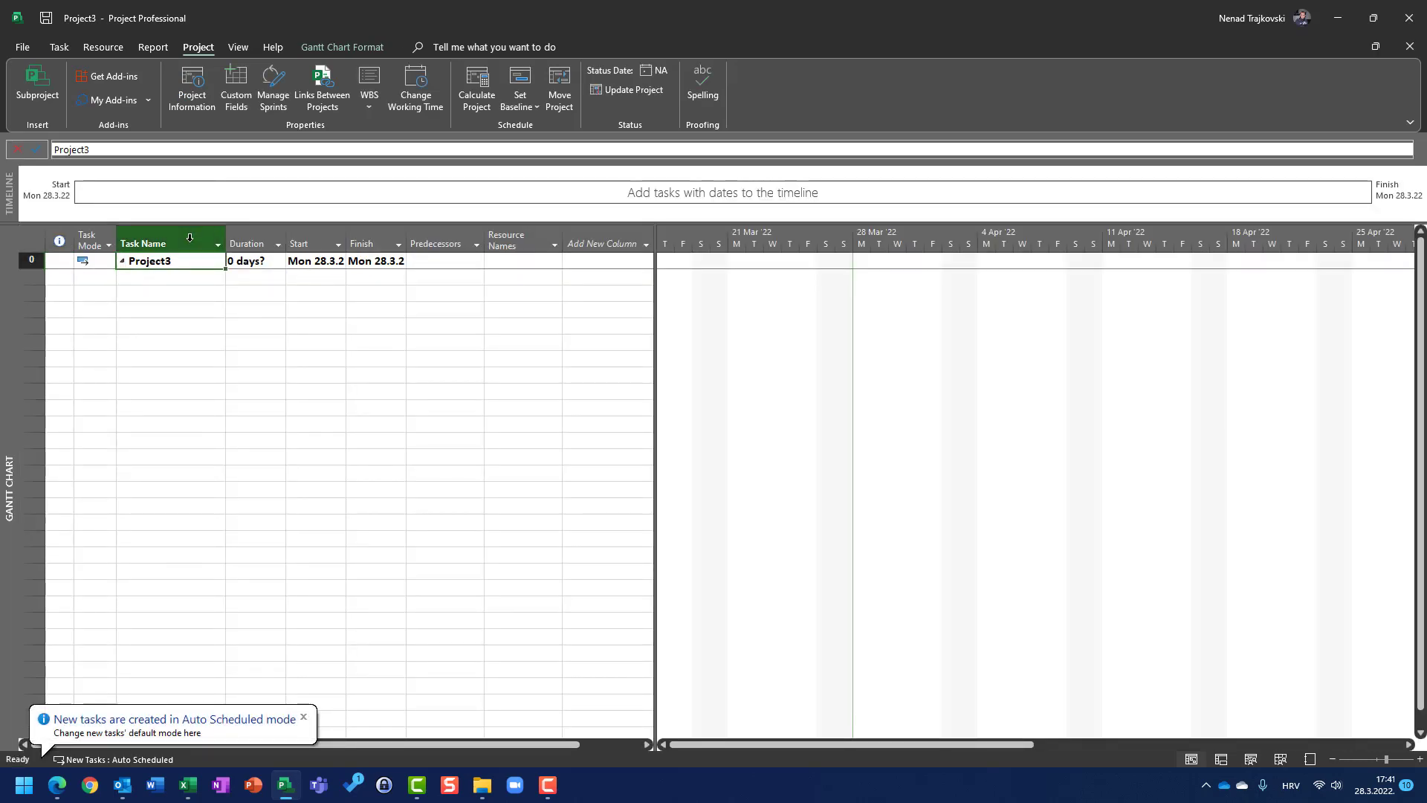
type("My Projec")
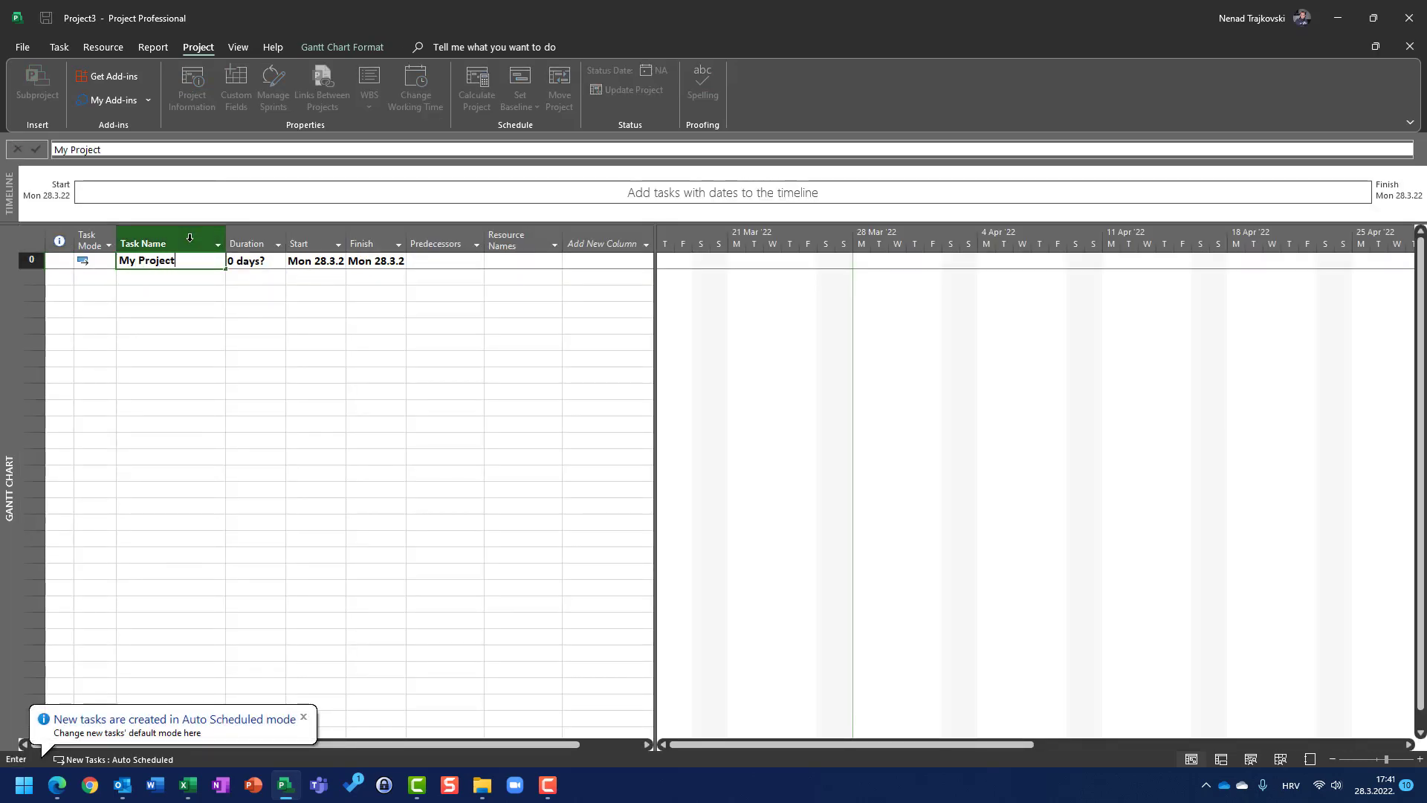
key("Return")
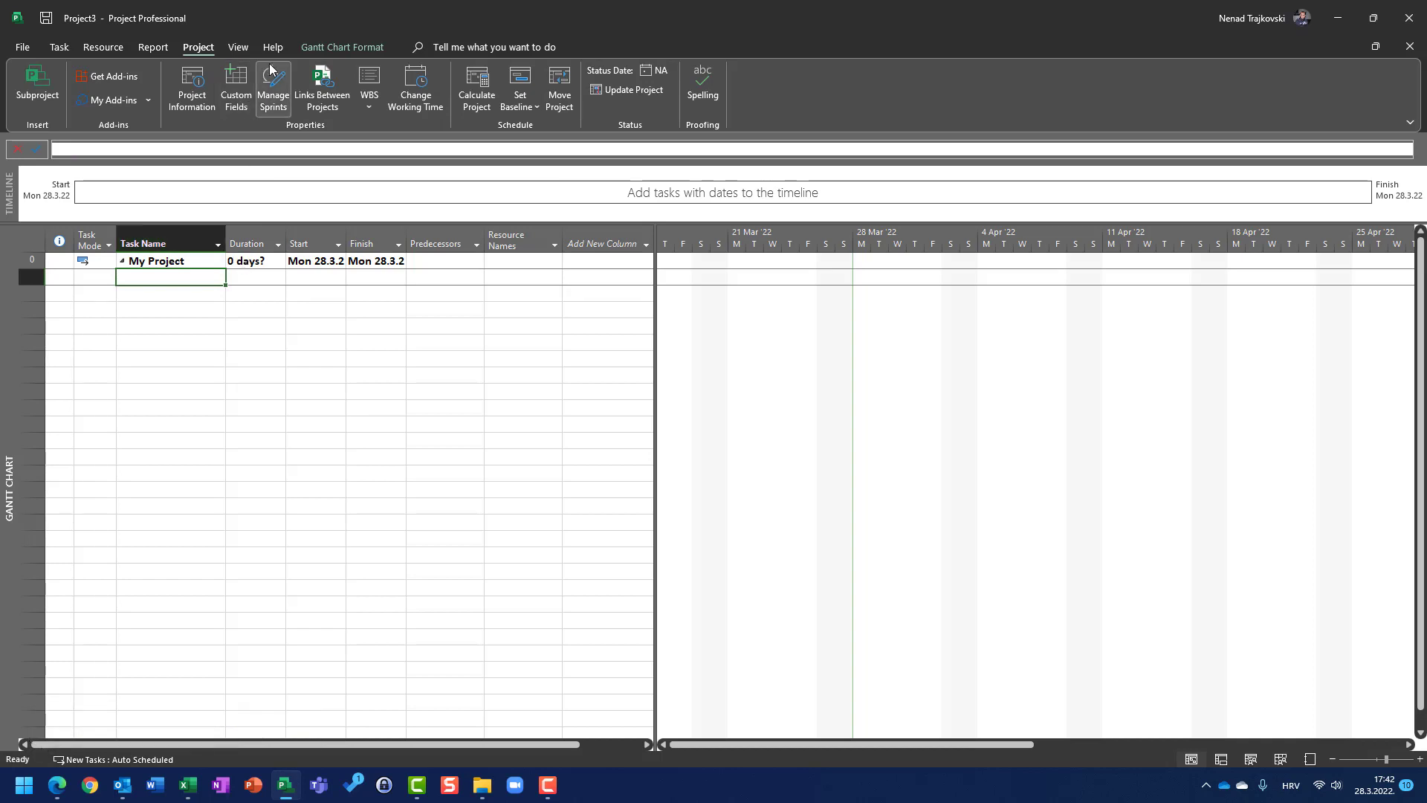
Schedule the project from the Project Finish Date, set its finish date to 1.7.2022, and check the project information
left_click(191, 80)
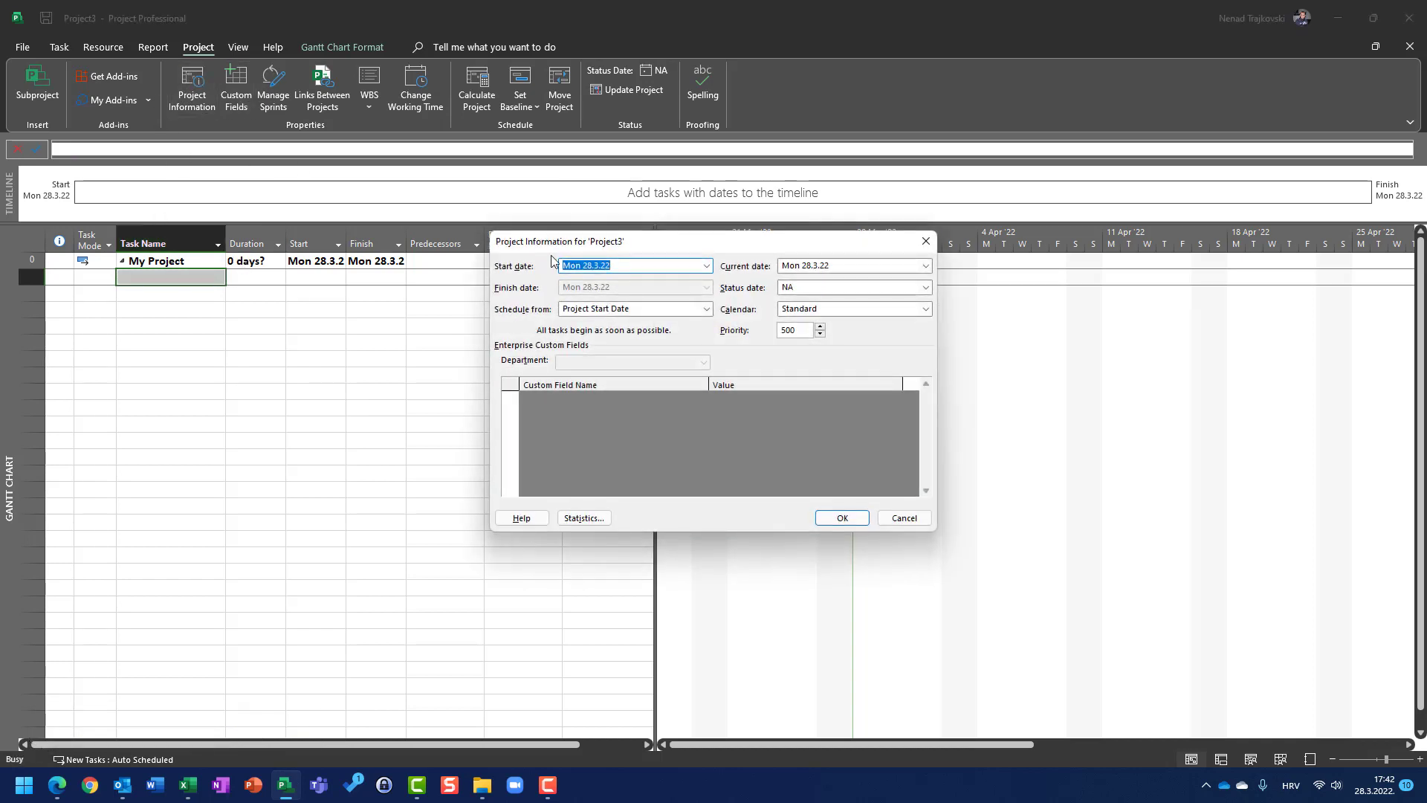
left_click(644, 312)
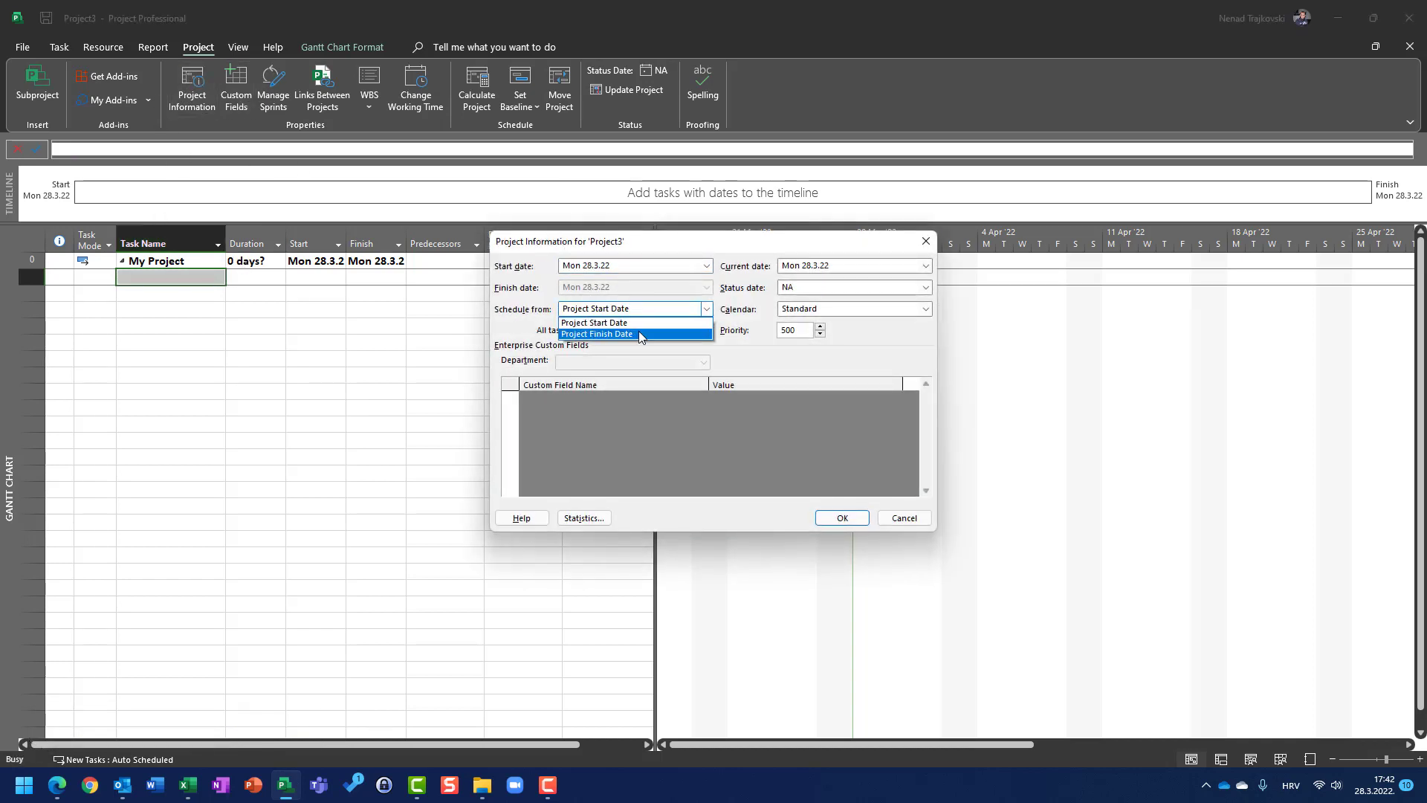
left_click(639, 334)
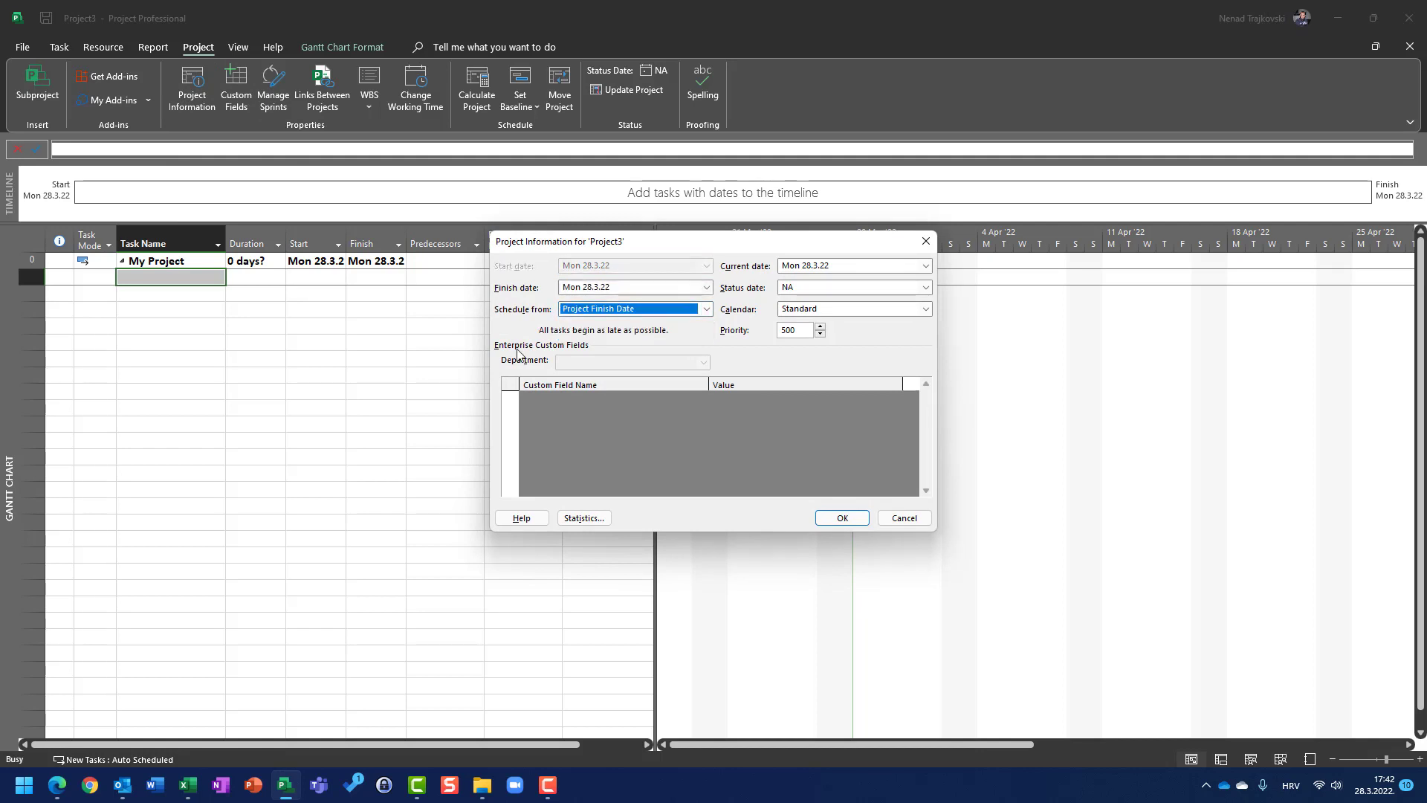
left_click(706, 287)
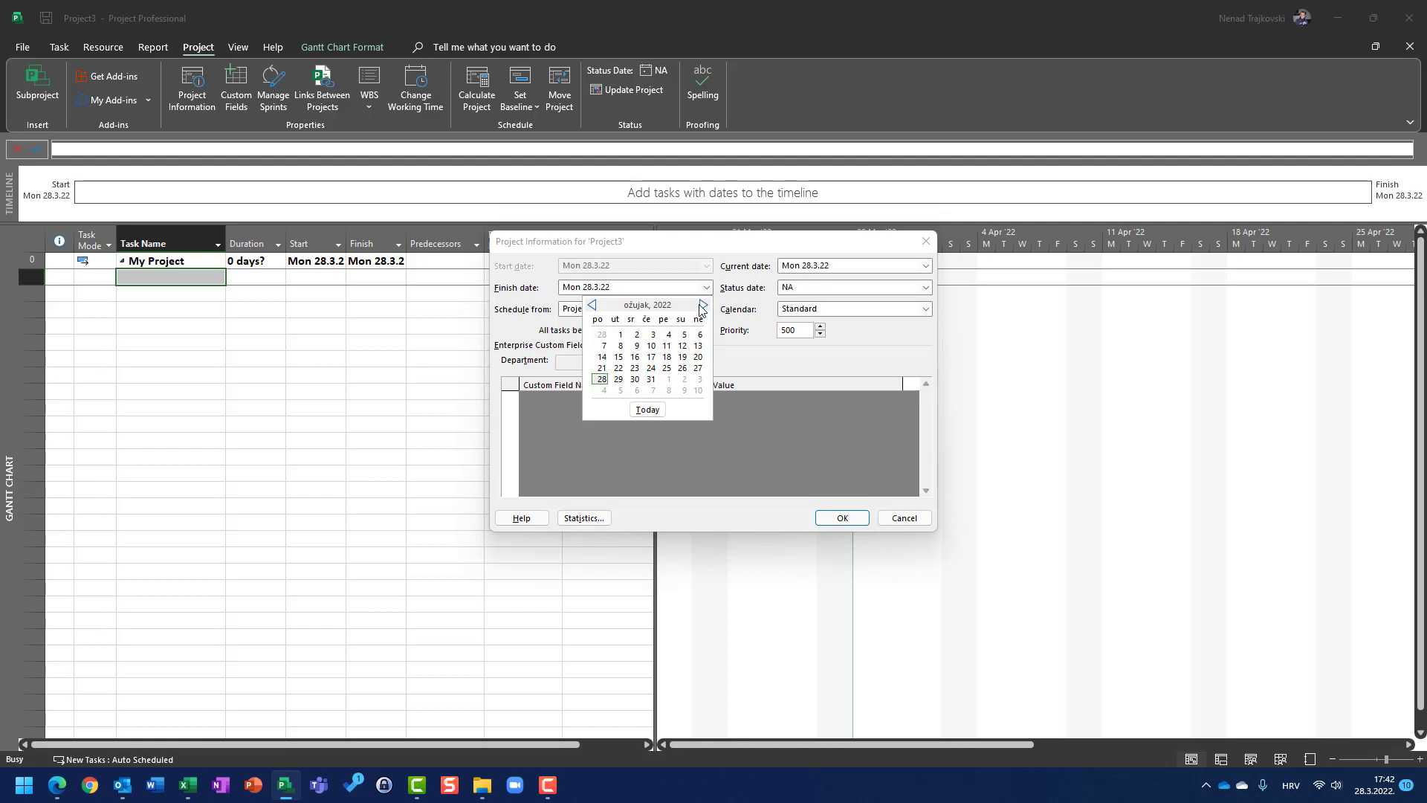
left_click(703, 306)
left_click(703, 305)
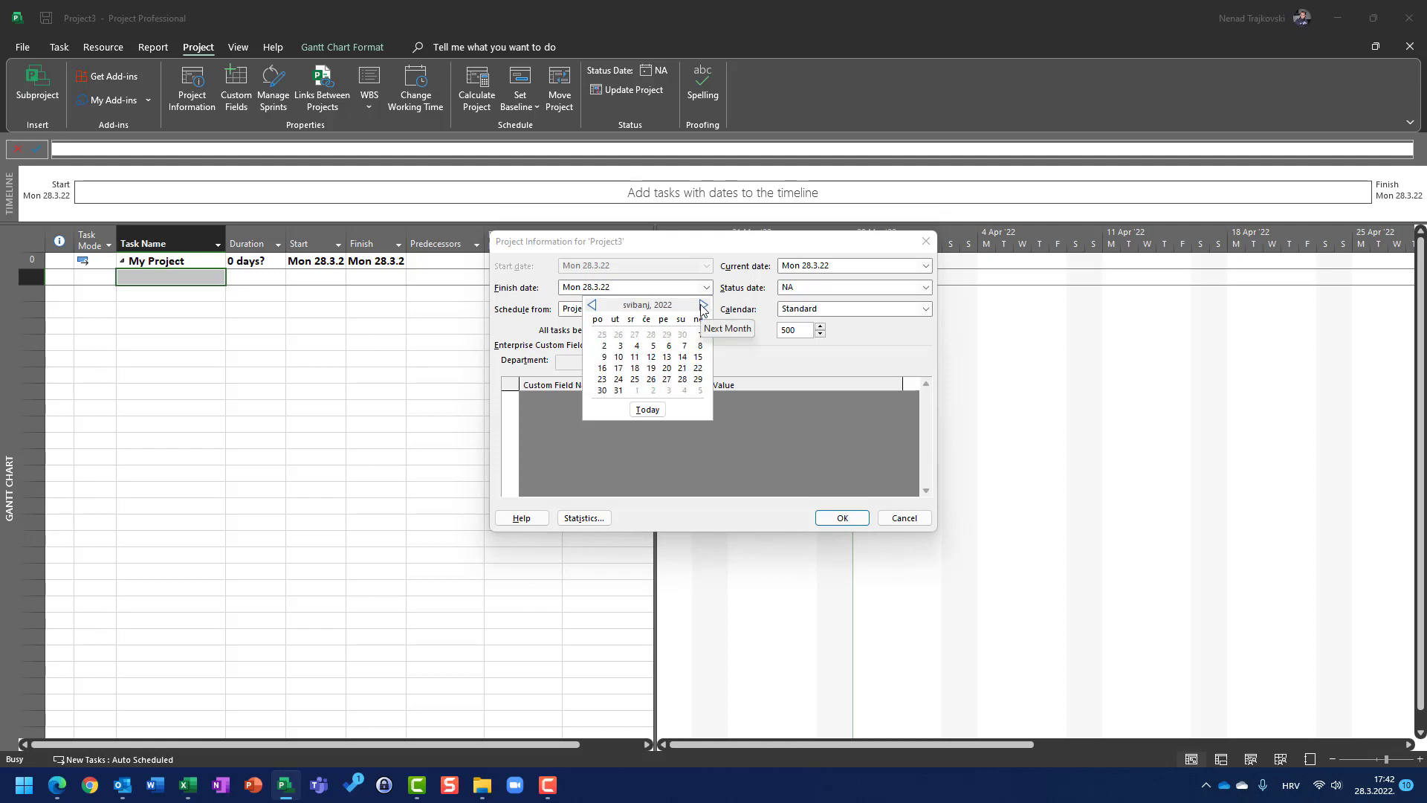
left_click(703, 305)
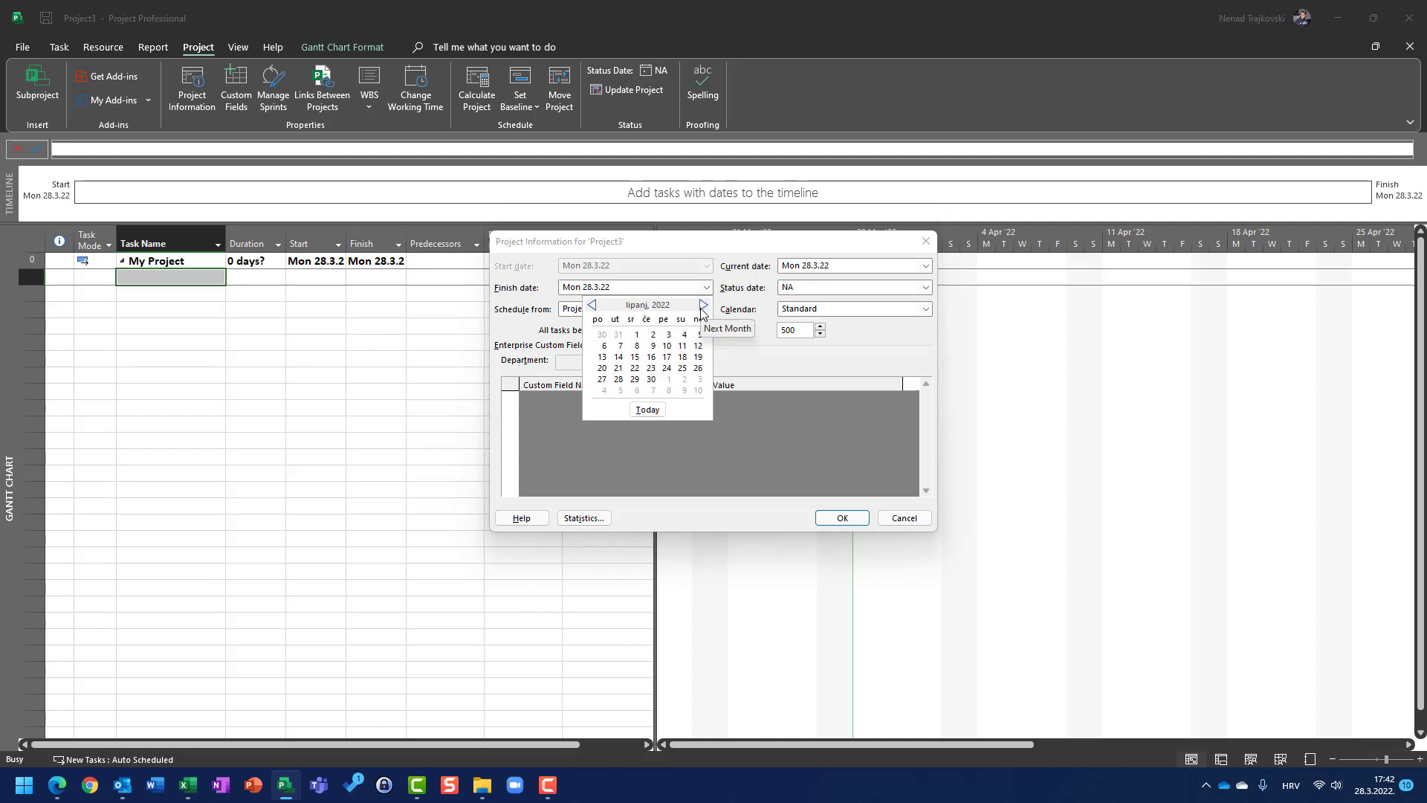
left_click(665, 380)
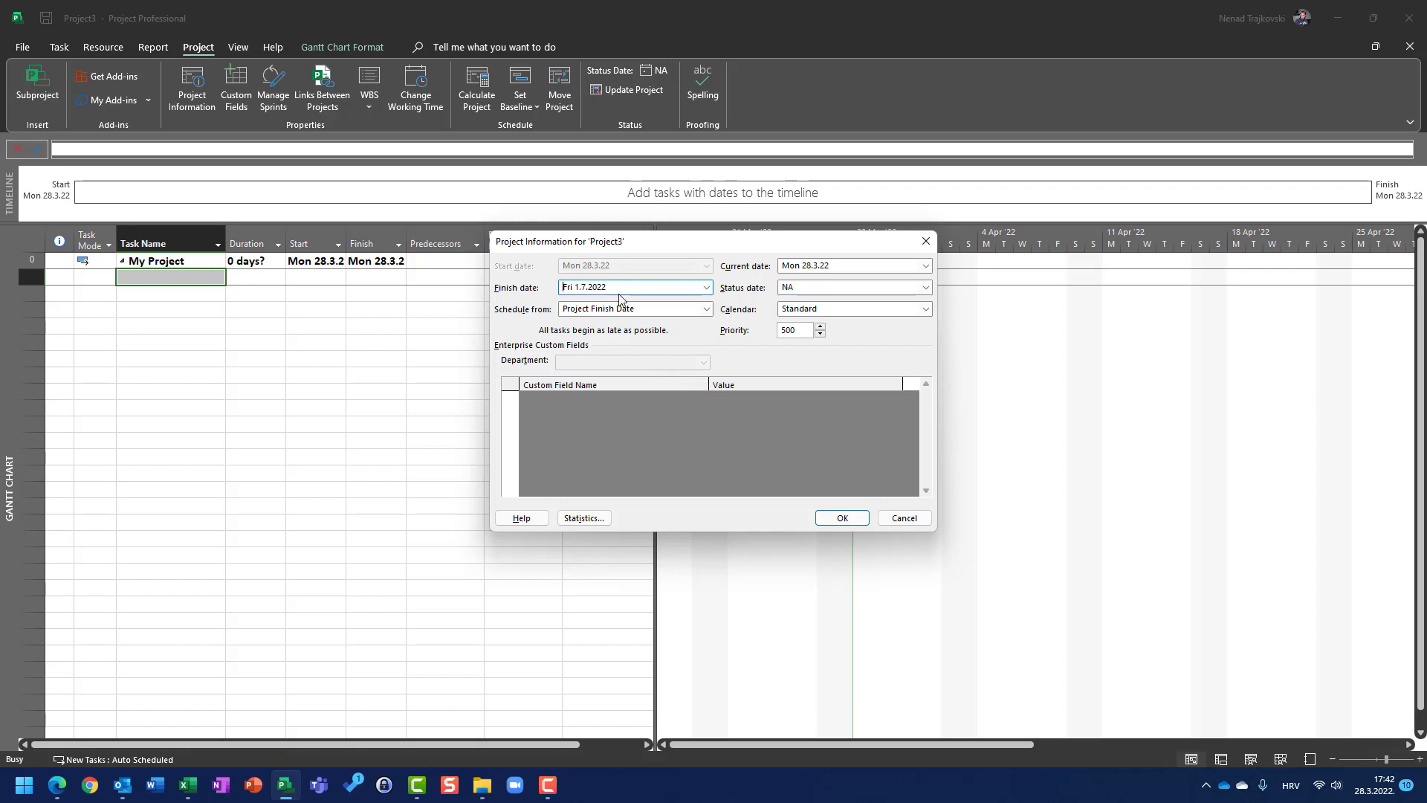
left_click(835, 517)
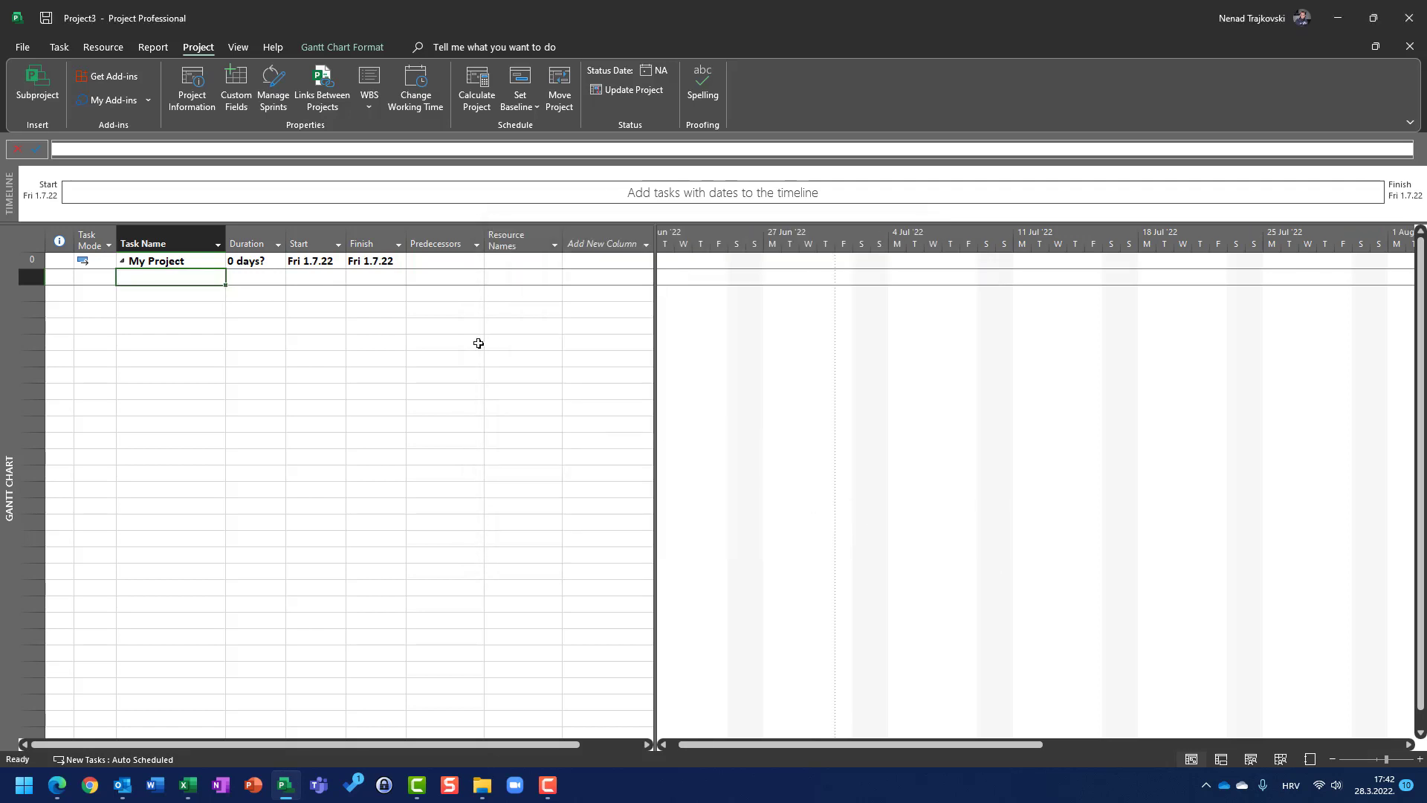
left_click(202, 92)
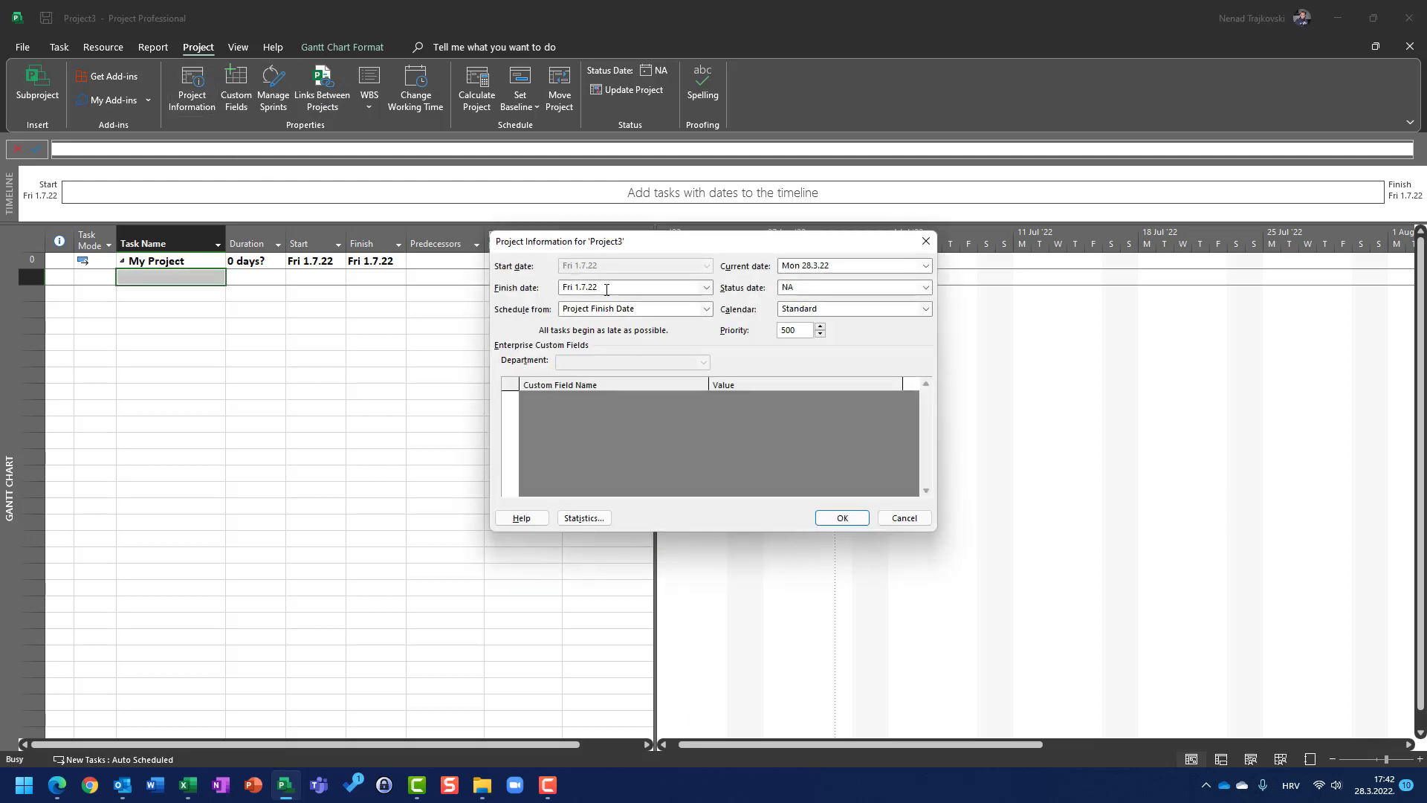
left_click(838, 518)
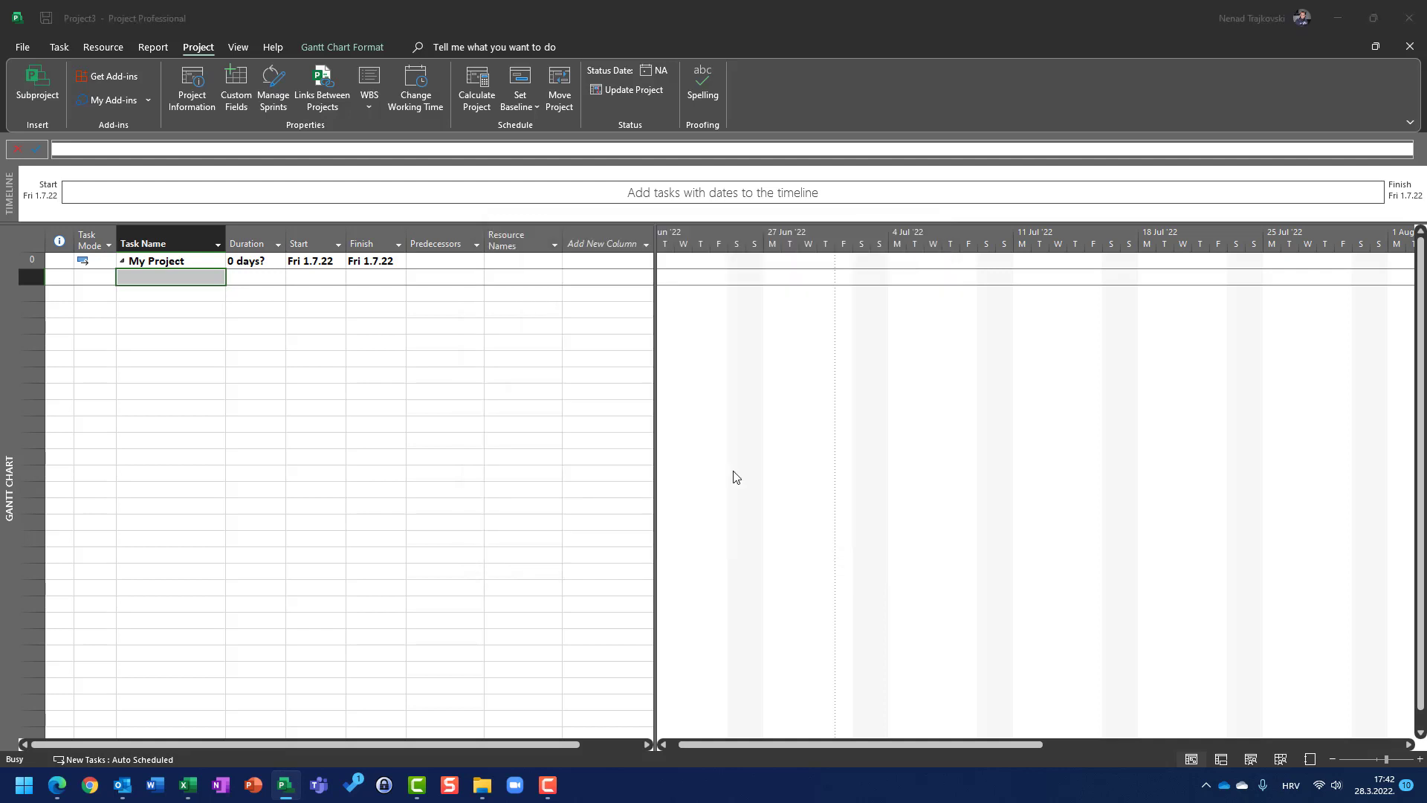
Add Task 1 under My Project with a duration of 3 days
type("Ta")
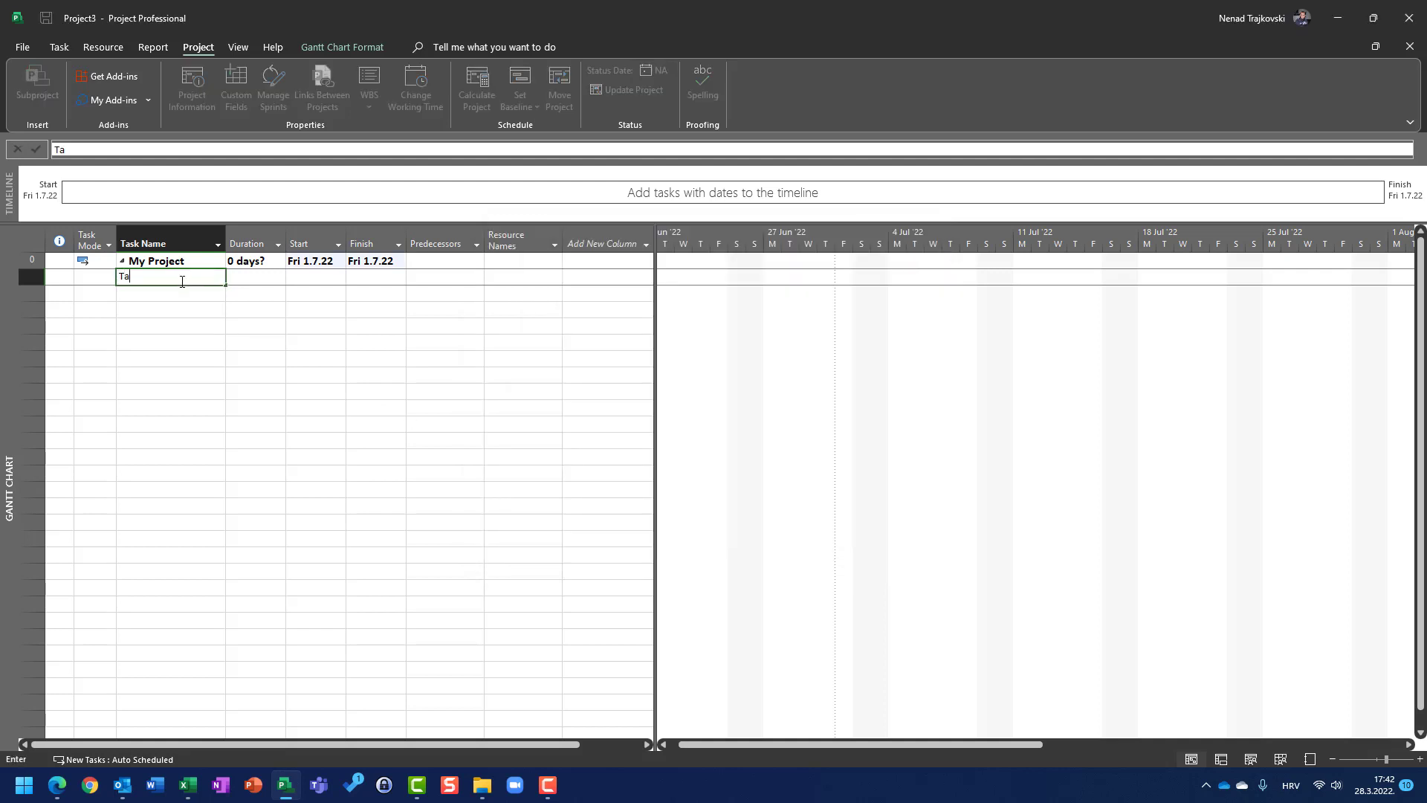
type("sk 1")
key("Tab")
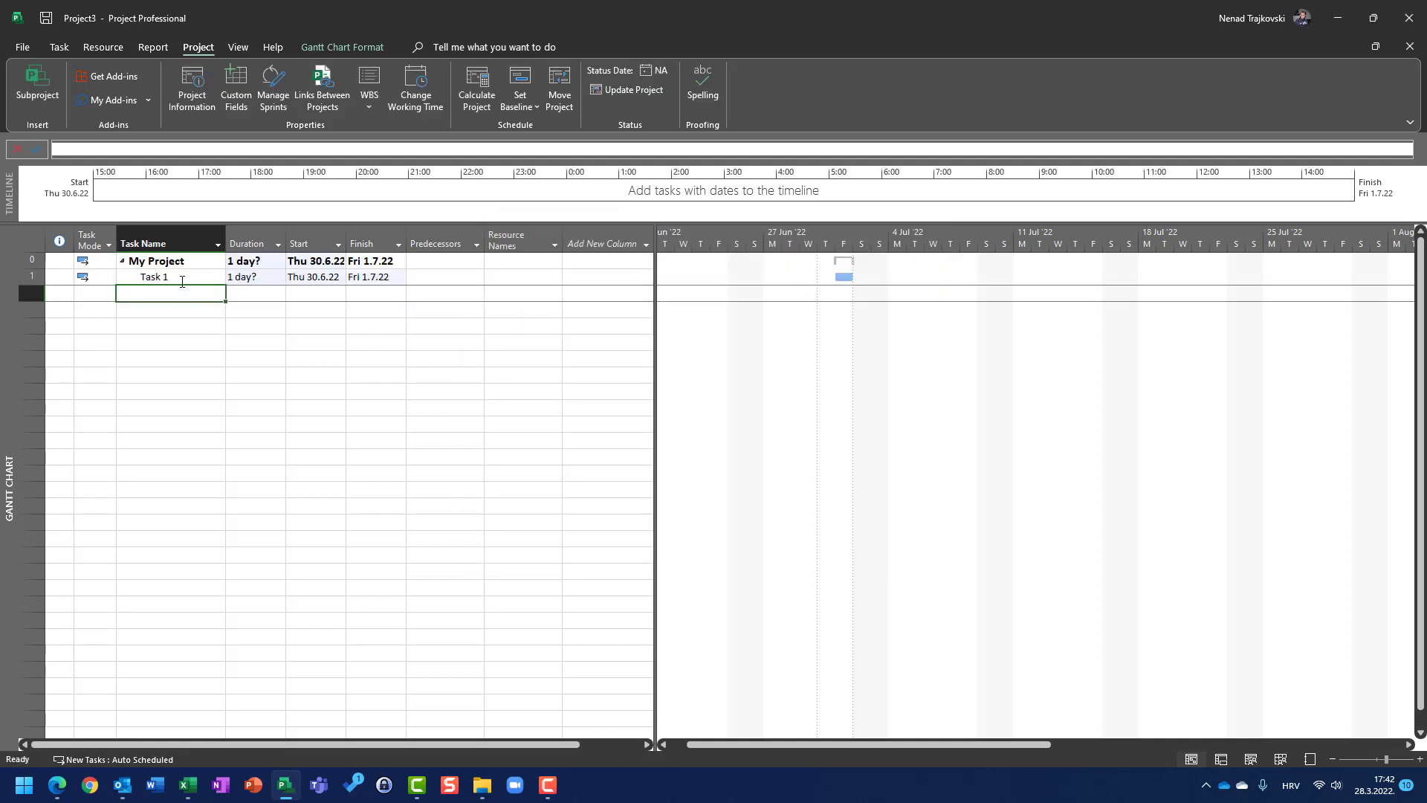
type("3")
key("Return")
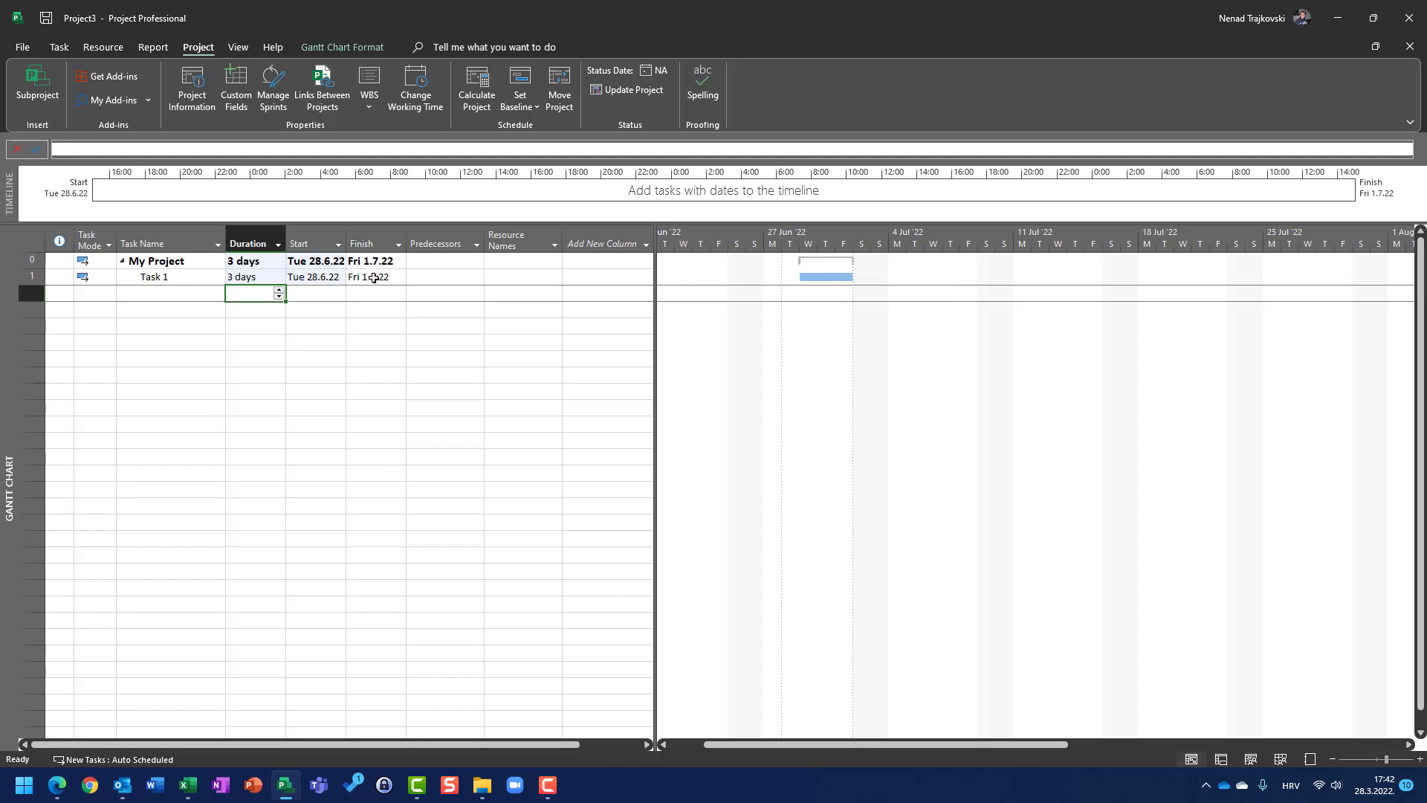
Add Task 2 below Task 1 with a duration of 2 days
left_click(145, 291)
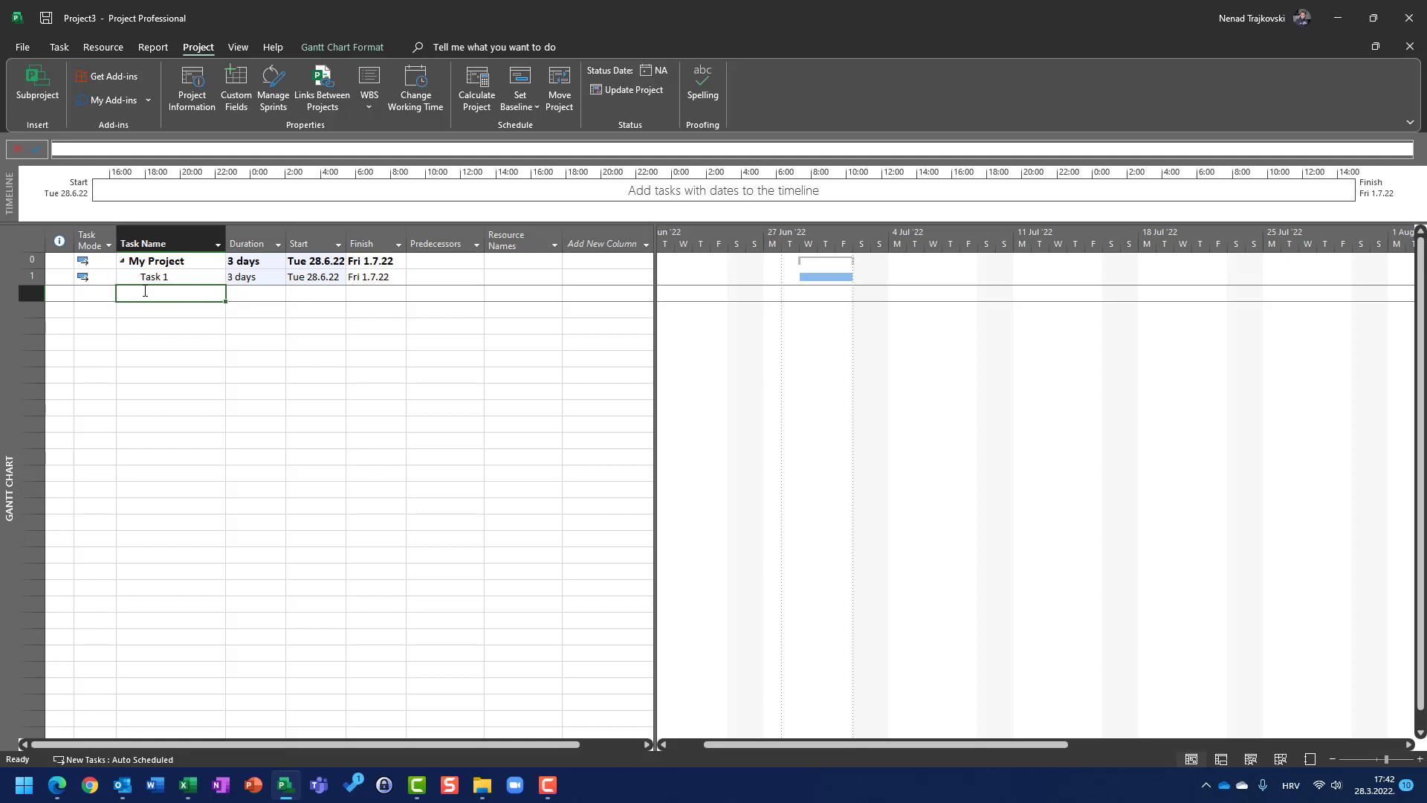
type("Task 2")
key("Return")
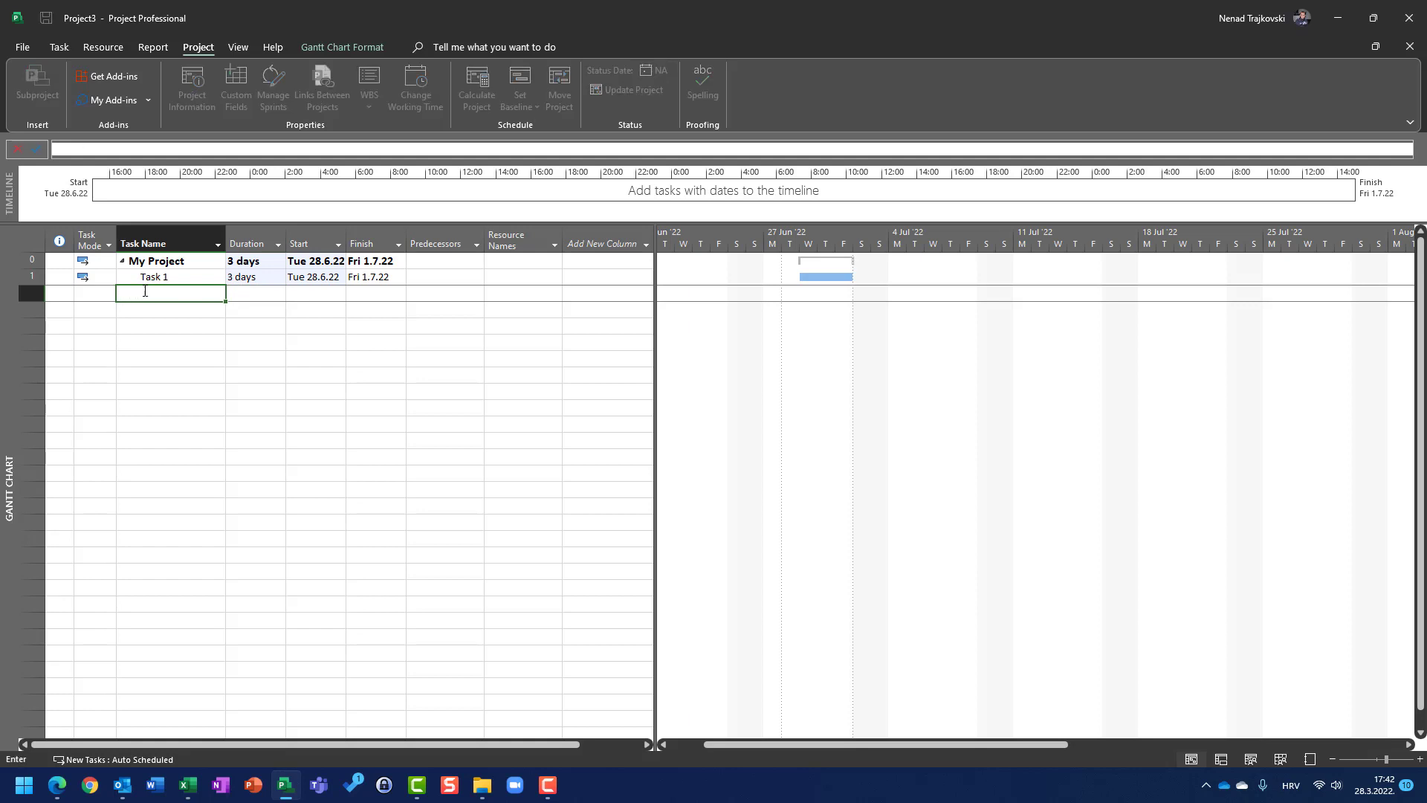
key("Right")
type("2")
key("Return")
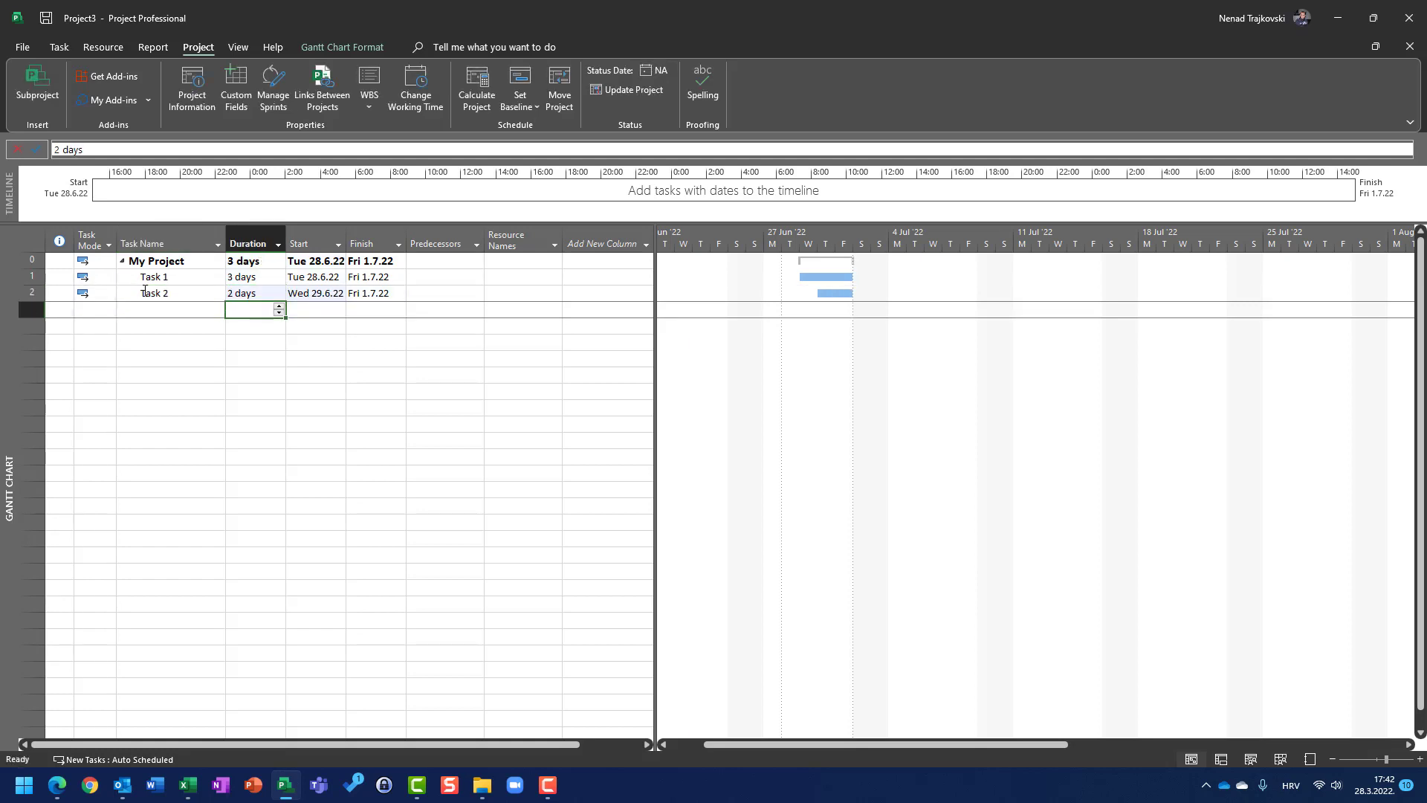
Link the two tasks by entering task 1 as the predecessor of Task 2
key("Up")
key("Right")
key("Right")
key("Right")
type("1")
key("Return")
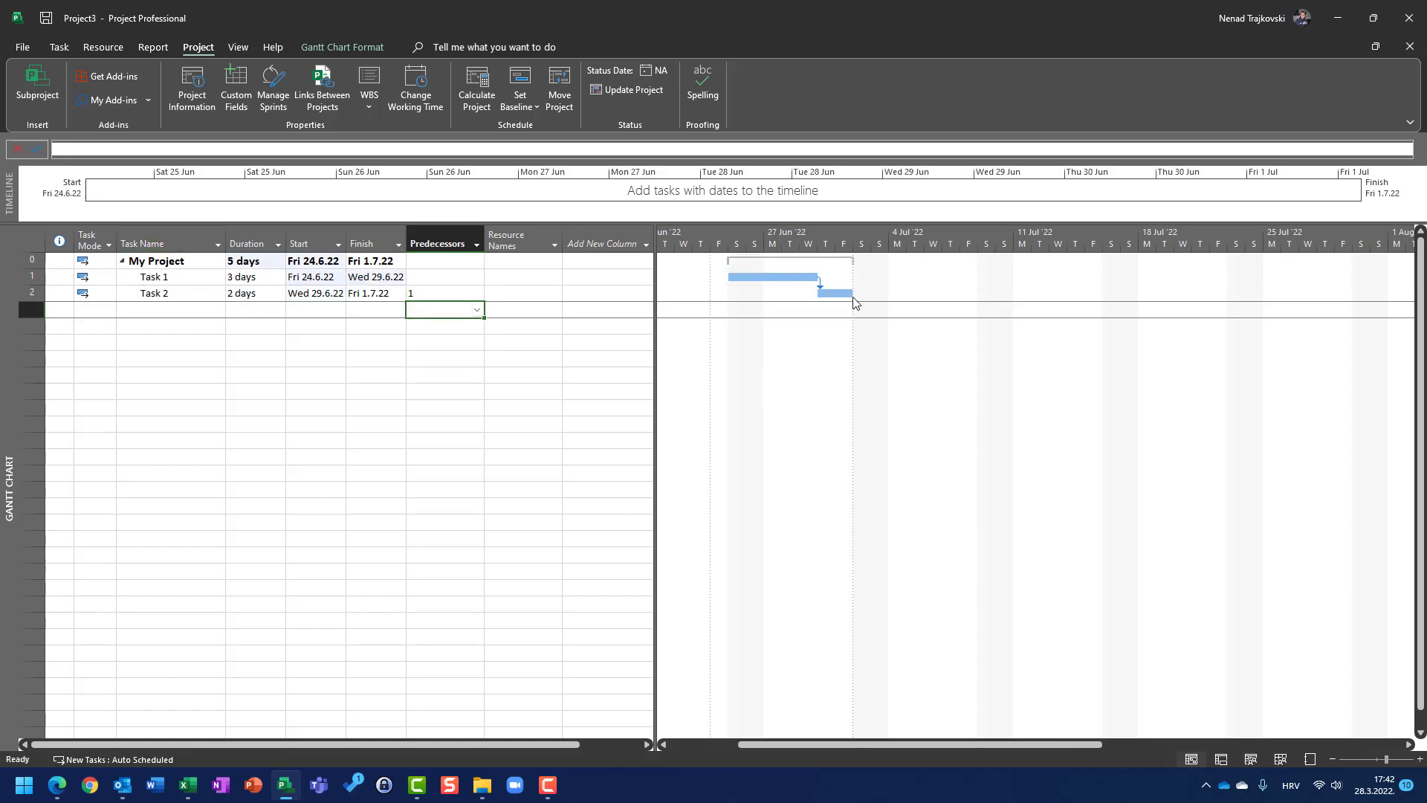
Examine the project's finish-date scheduling, both tasks' dates and durations, and Task 2's constraint type
mouse_move(855, 303)
left_click(200, 84)
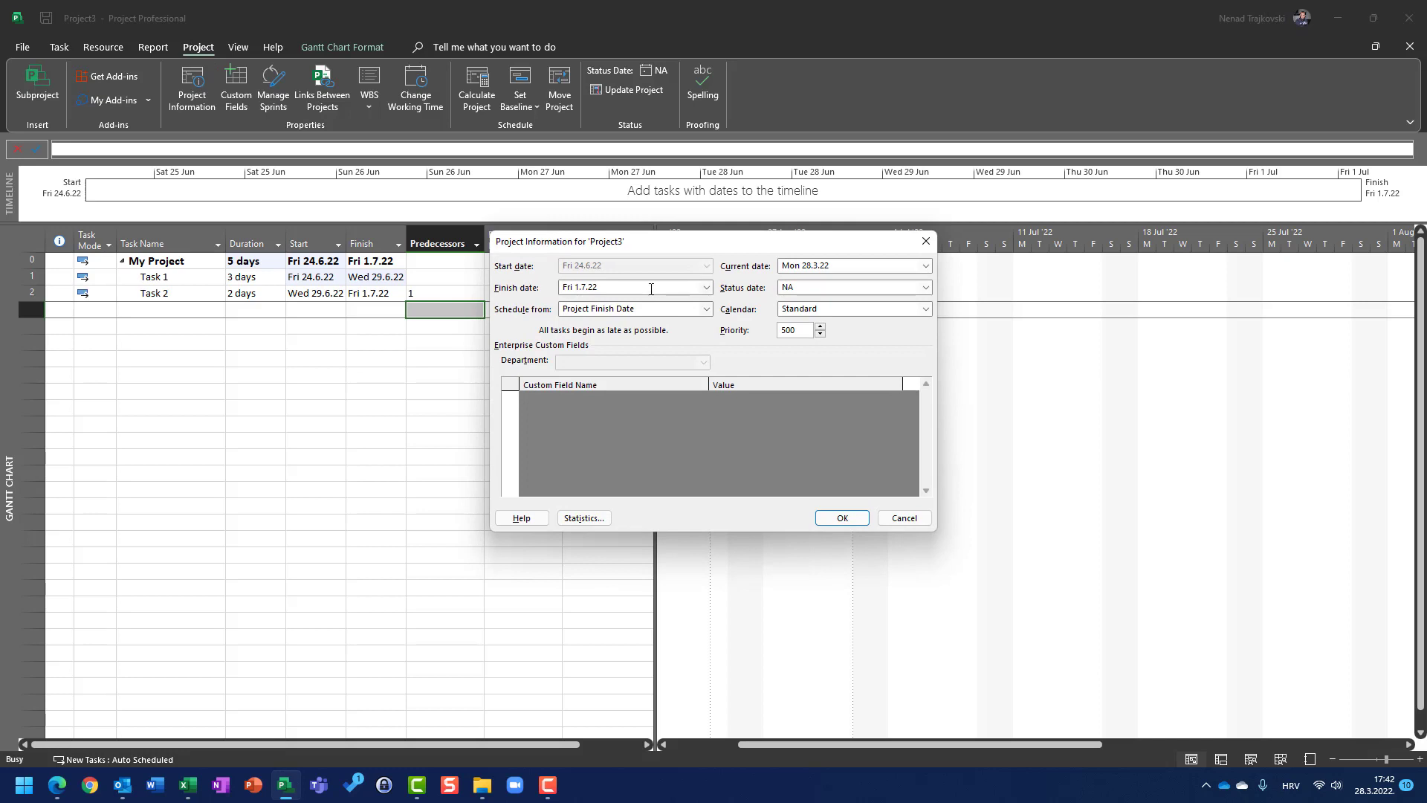
key("Return")
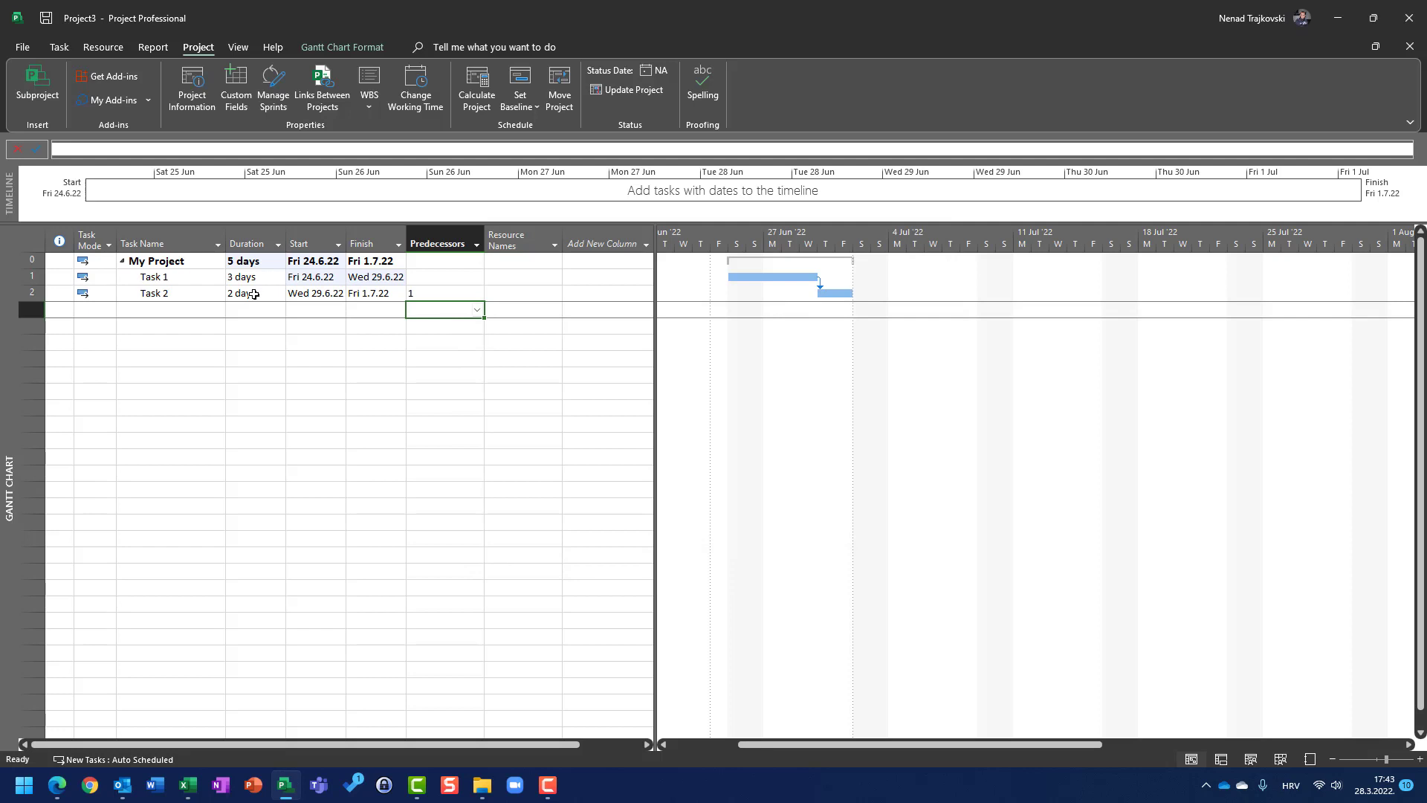
left_click(383, 297)
left_click(302, 297)
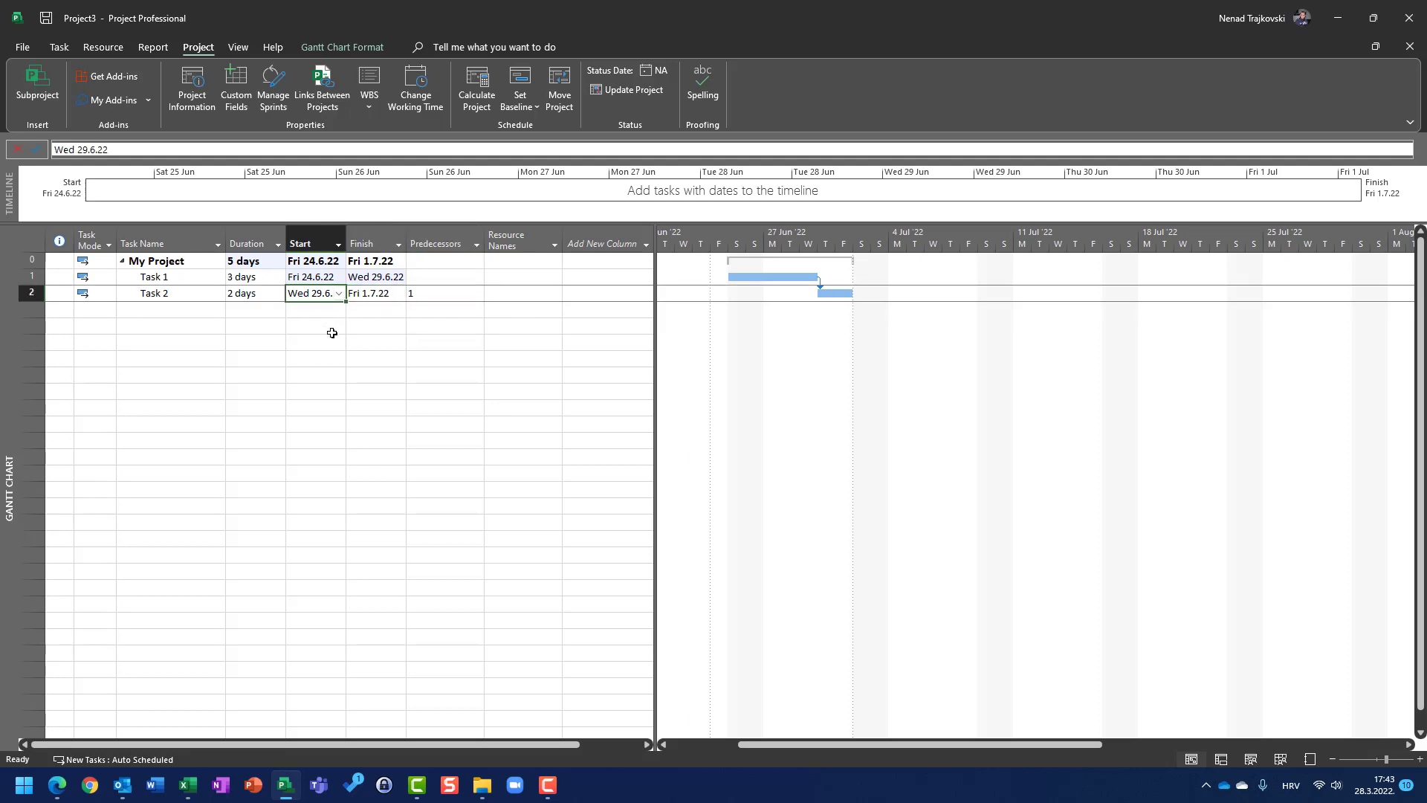
left_click(252, 281)
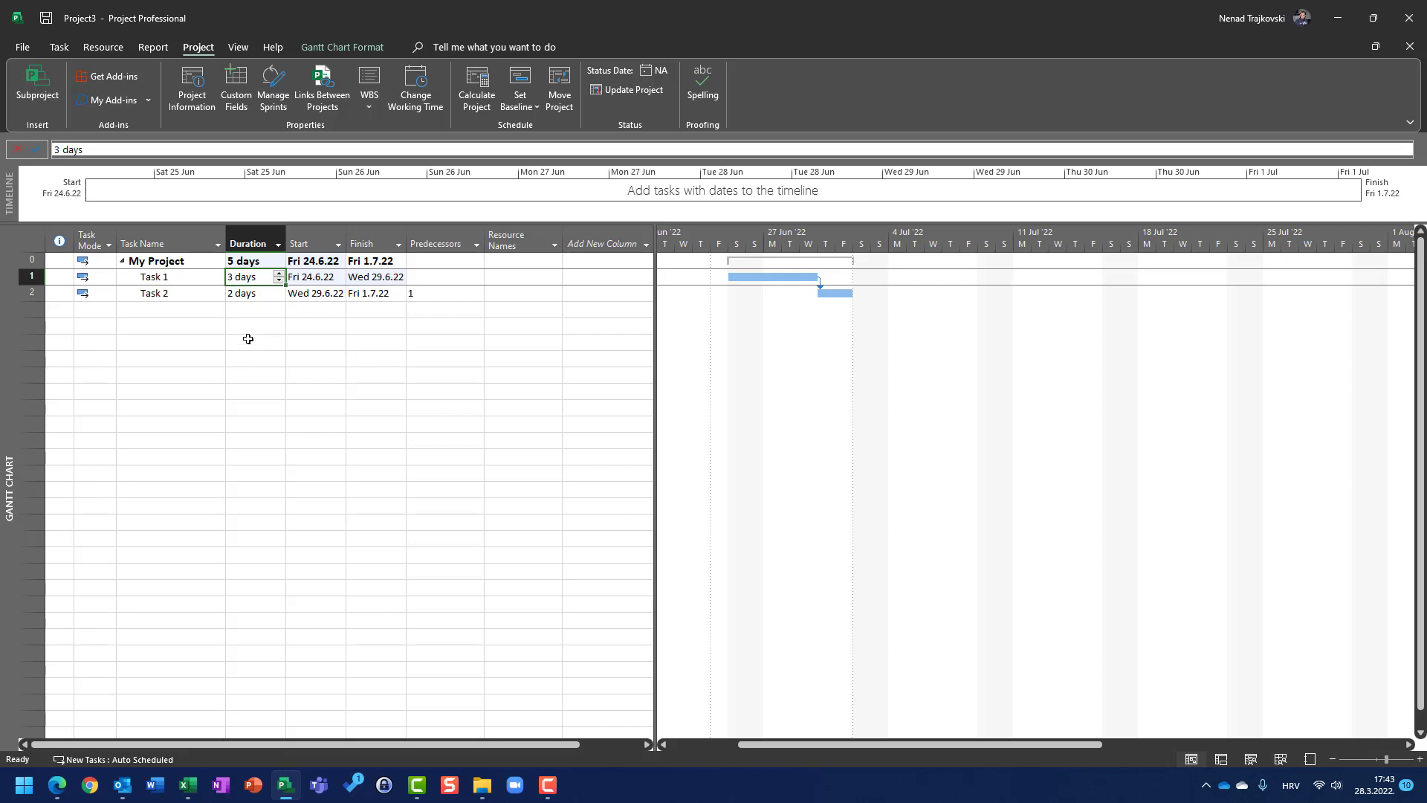
double_click(32, 293)
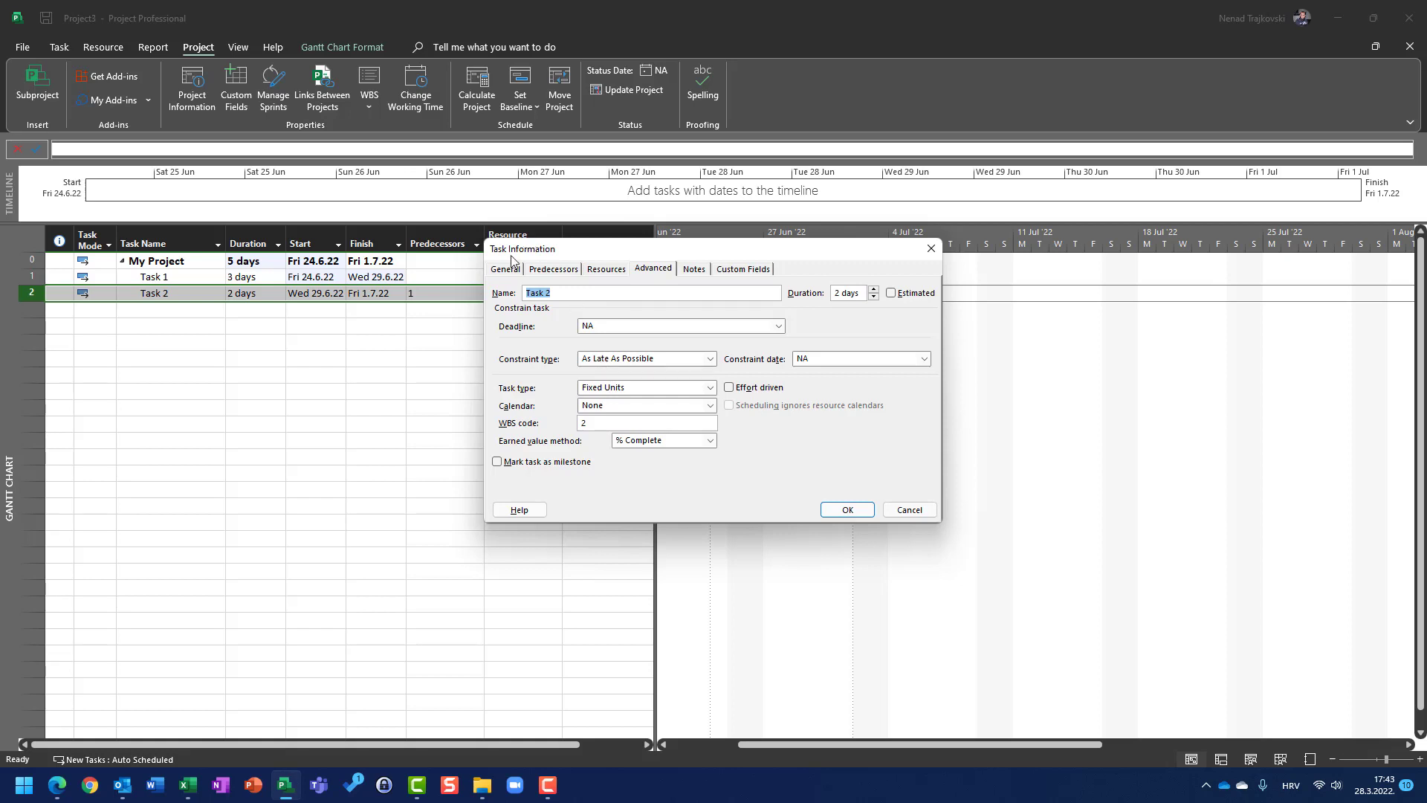
key("Escape")
Switch the project to be scheduled from the Project Start Date
left_click(201, 97)
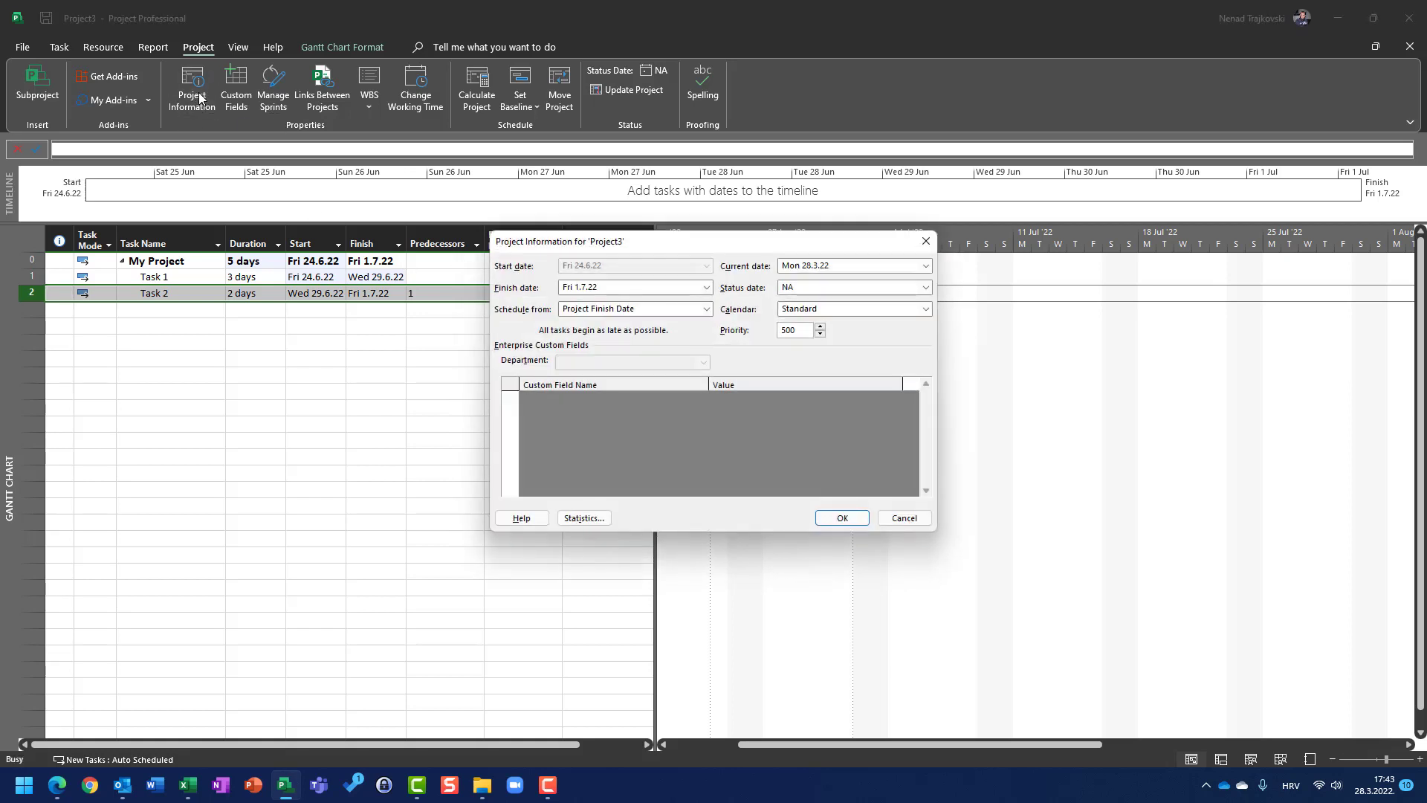
left_click(622, 311)
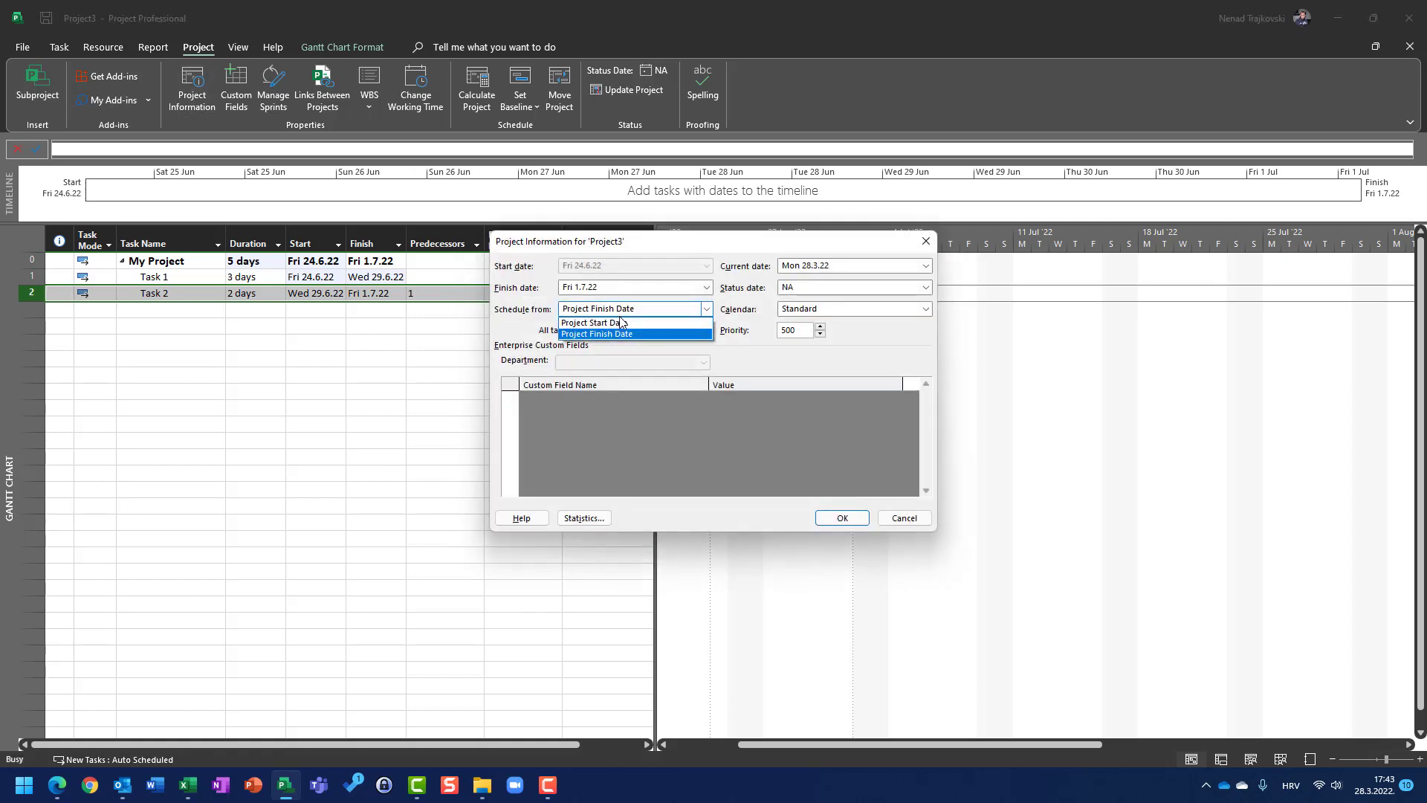
left_click(621, 322)
left_click(843, 518)
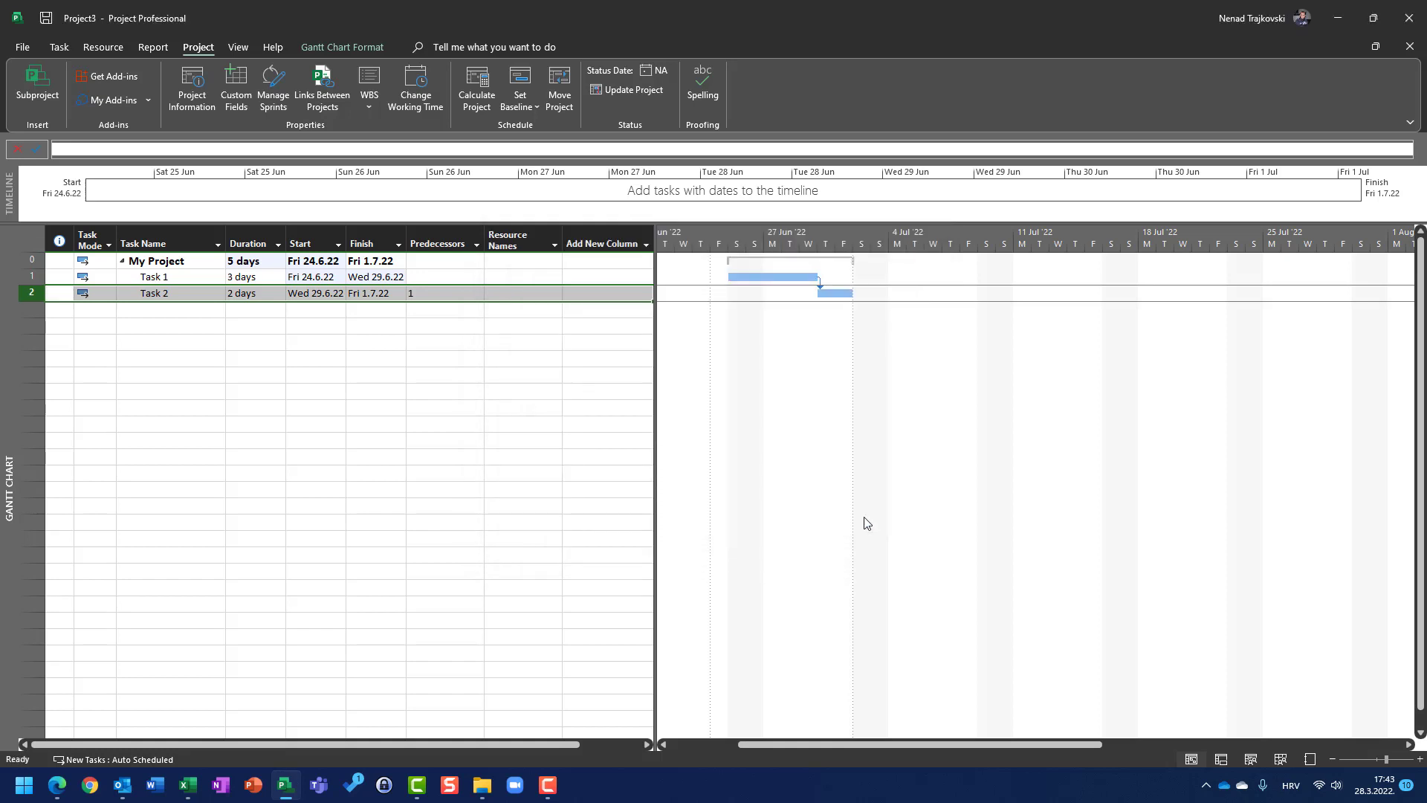
Set the project's start date to today's date, 28.3.2022, in the project information
left_click(136, 281)
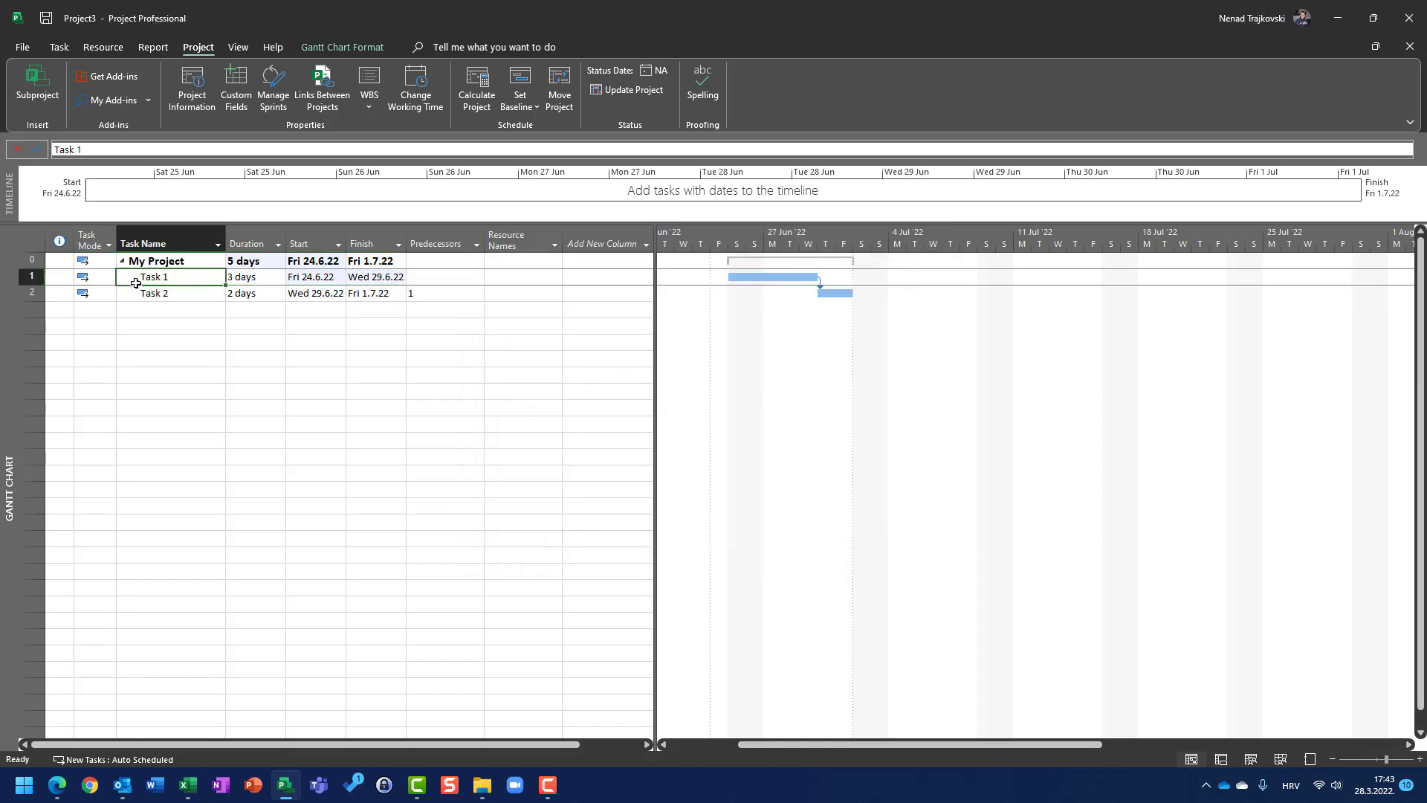
left_click(162, 260)
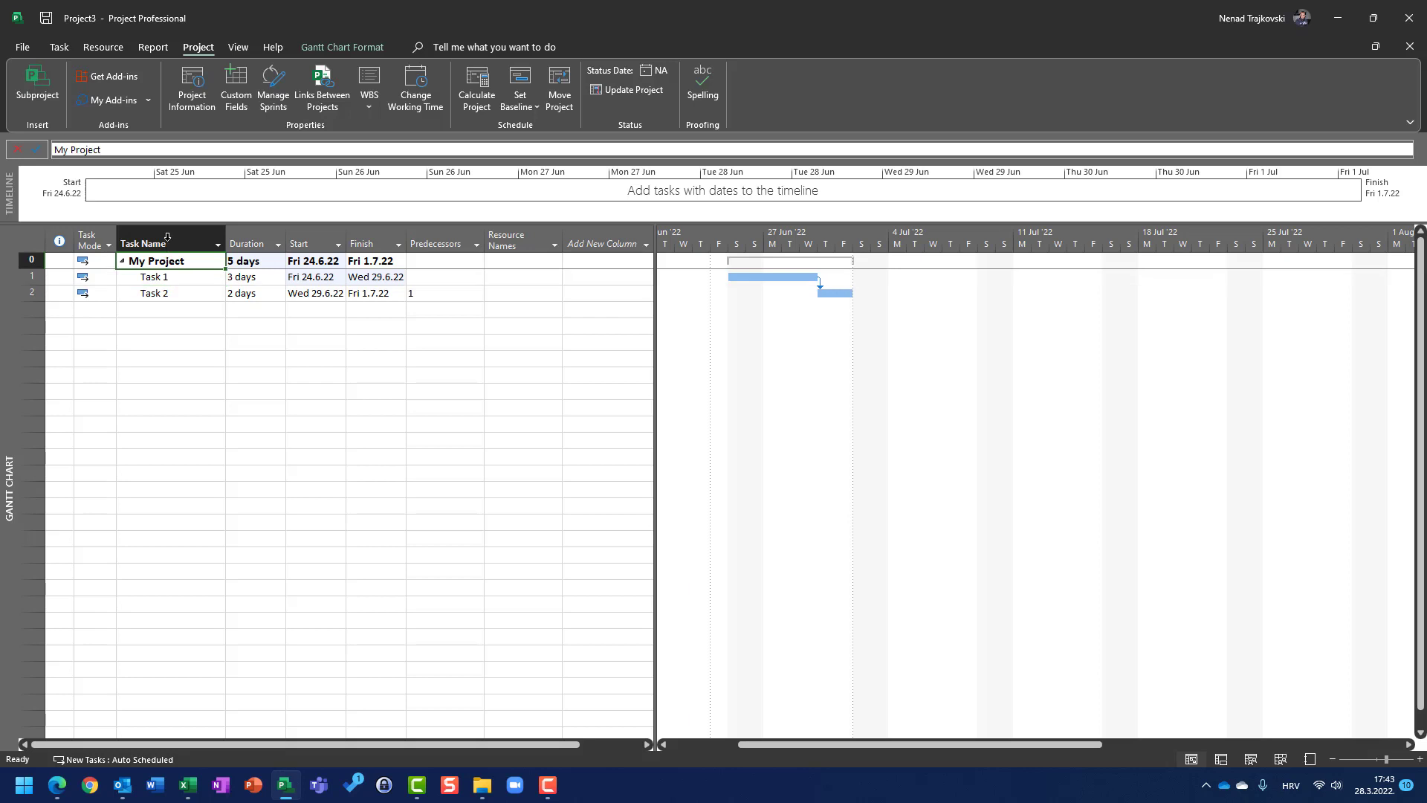
left_click(200, 84)
left_click(707, 265)
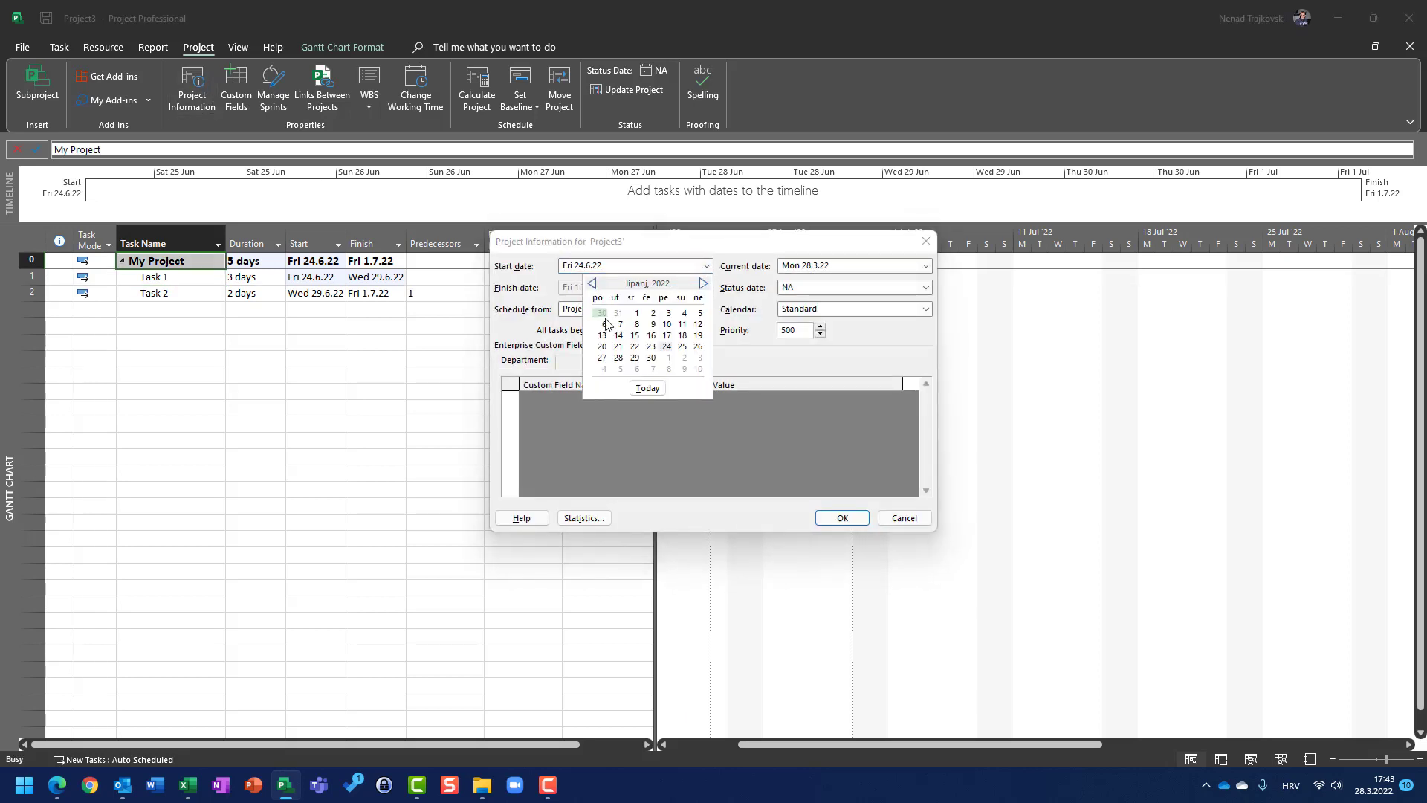
left_click(647, 388)
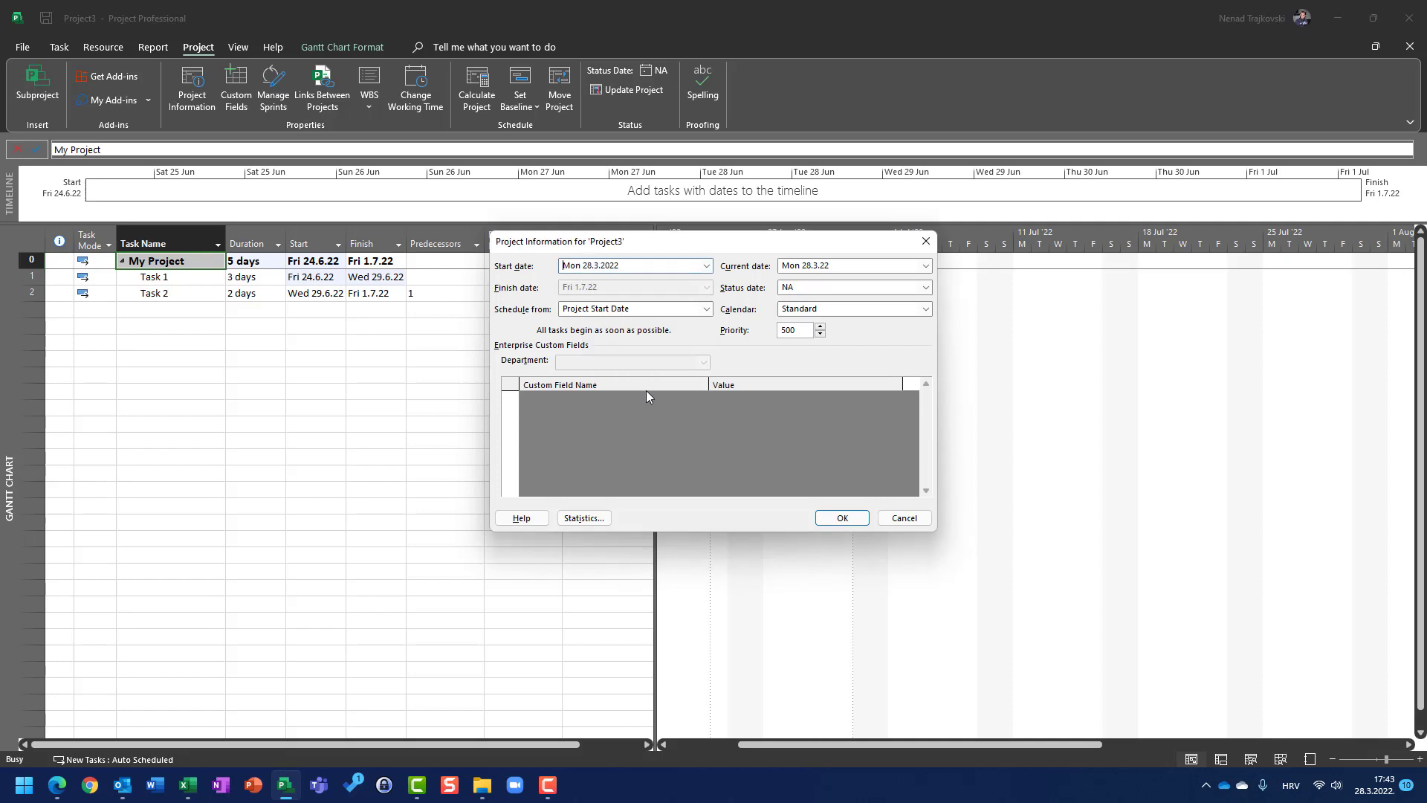
left_click(843, 518)
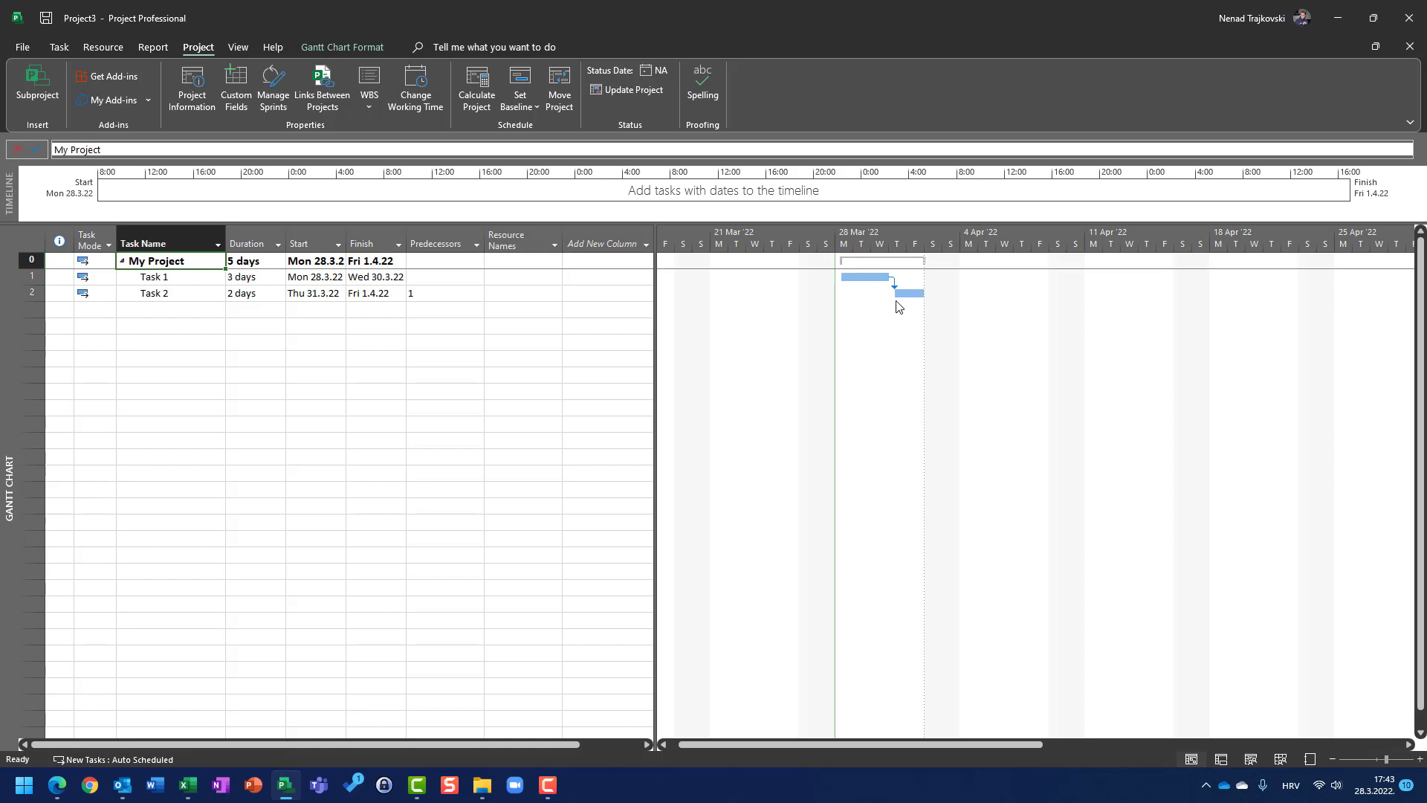
Change Task 2's constraint type to As Soon As Possible
left_click(168, 296)
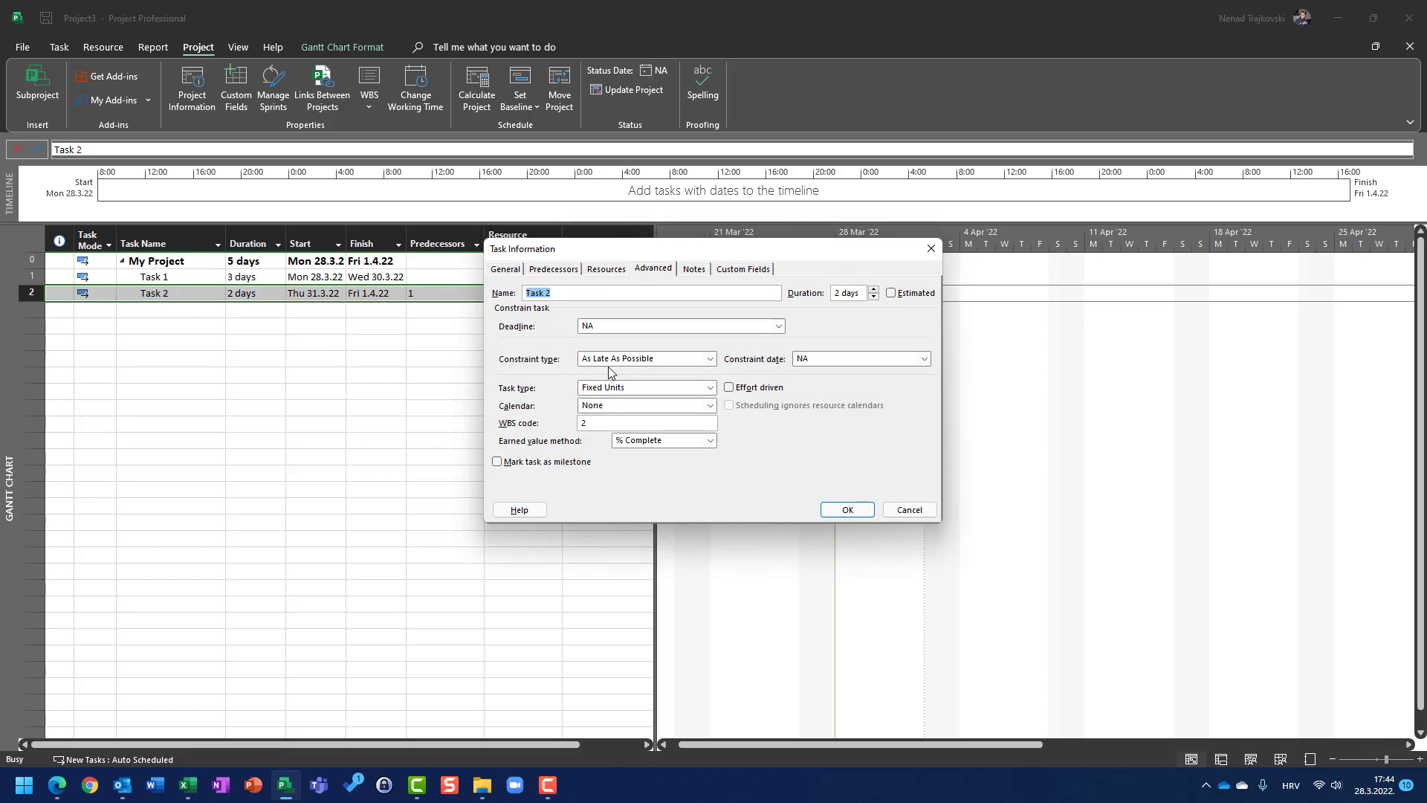
left_click(608, 365)
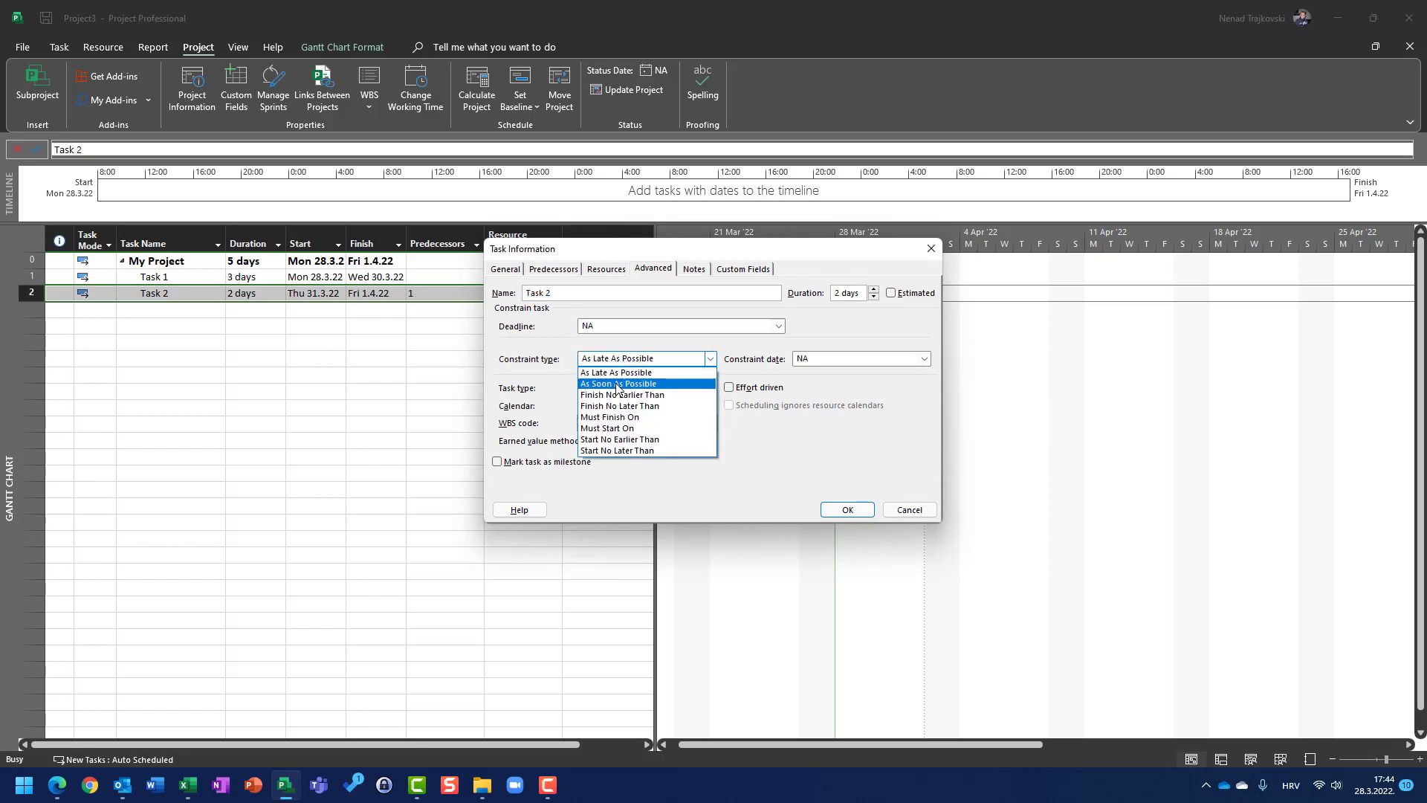
left_click(617, 384)
left_click(833, 510)
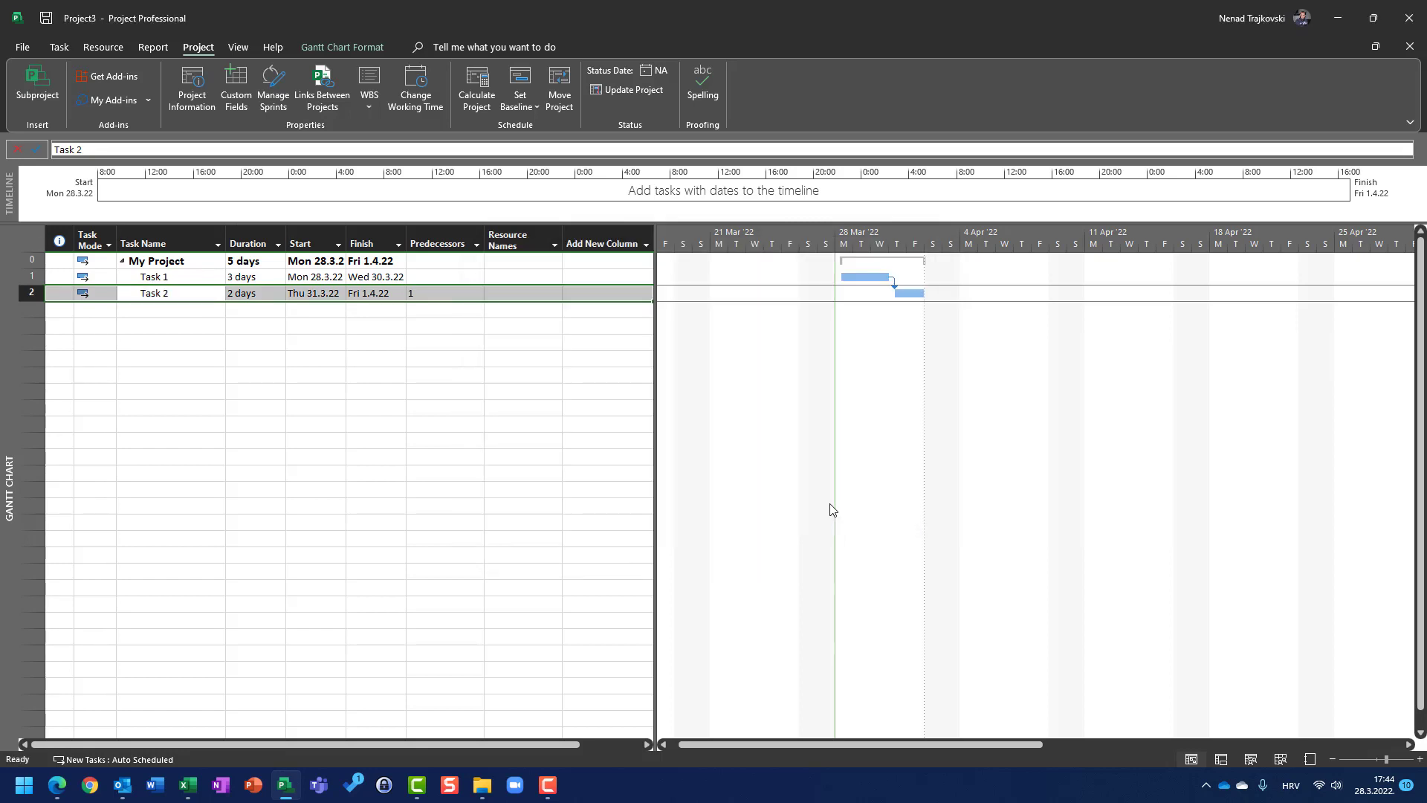
Check Task 2's constraint type in its task information
left_click(180, 262)
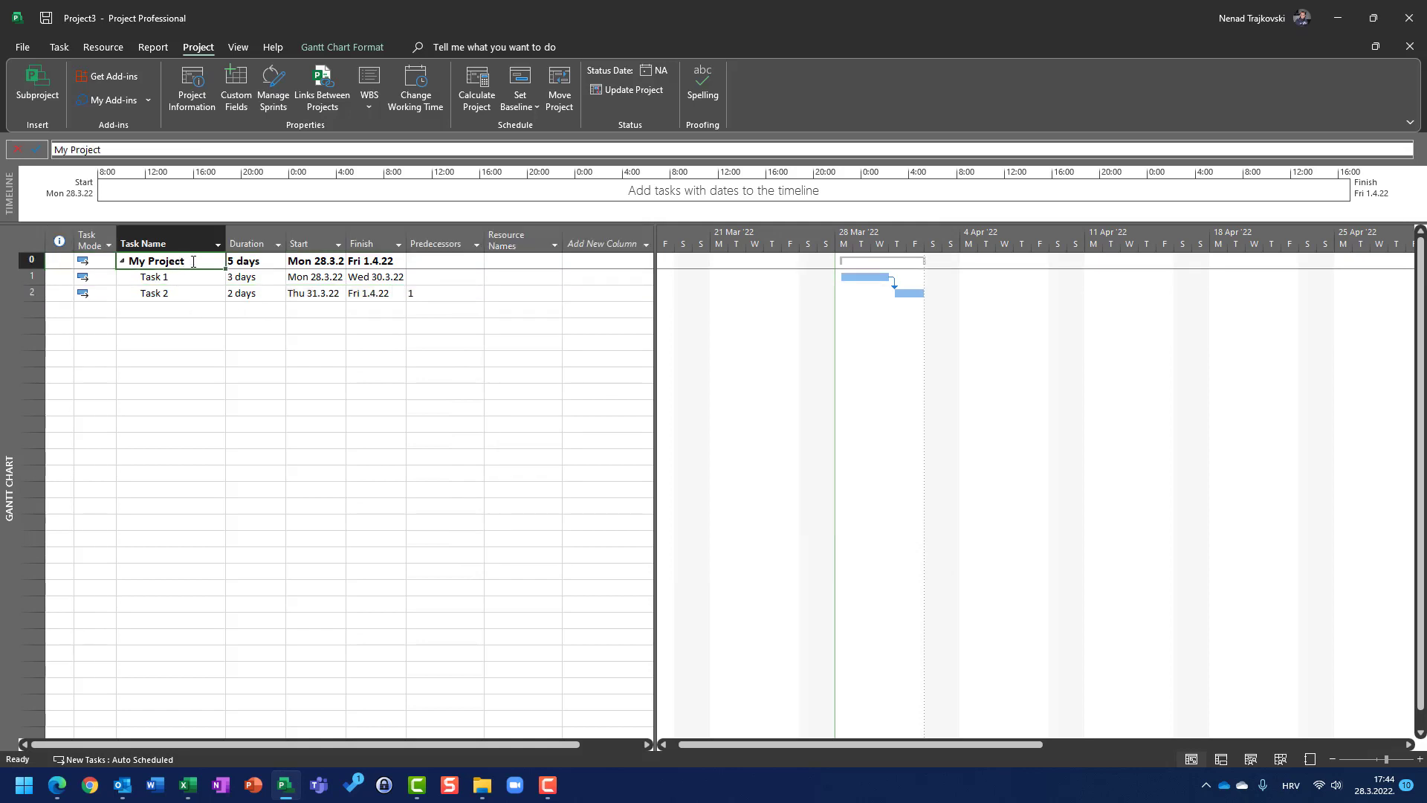
double_click(166, 295)
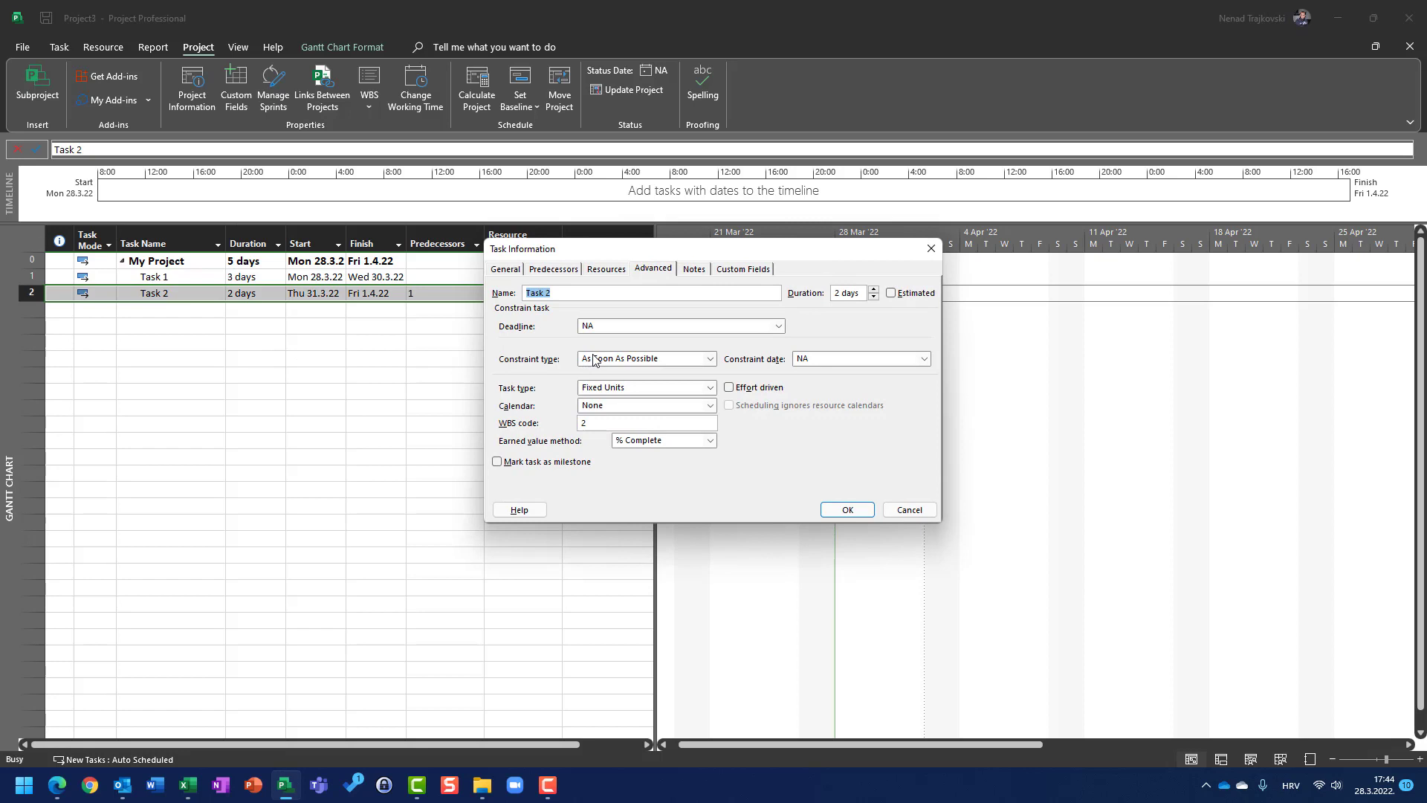
key("Return")
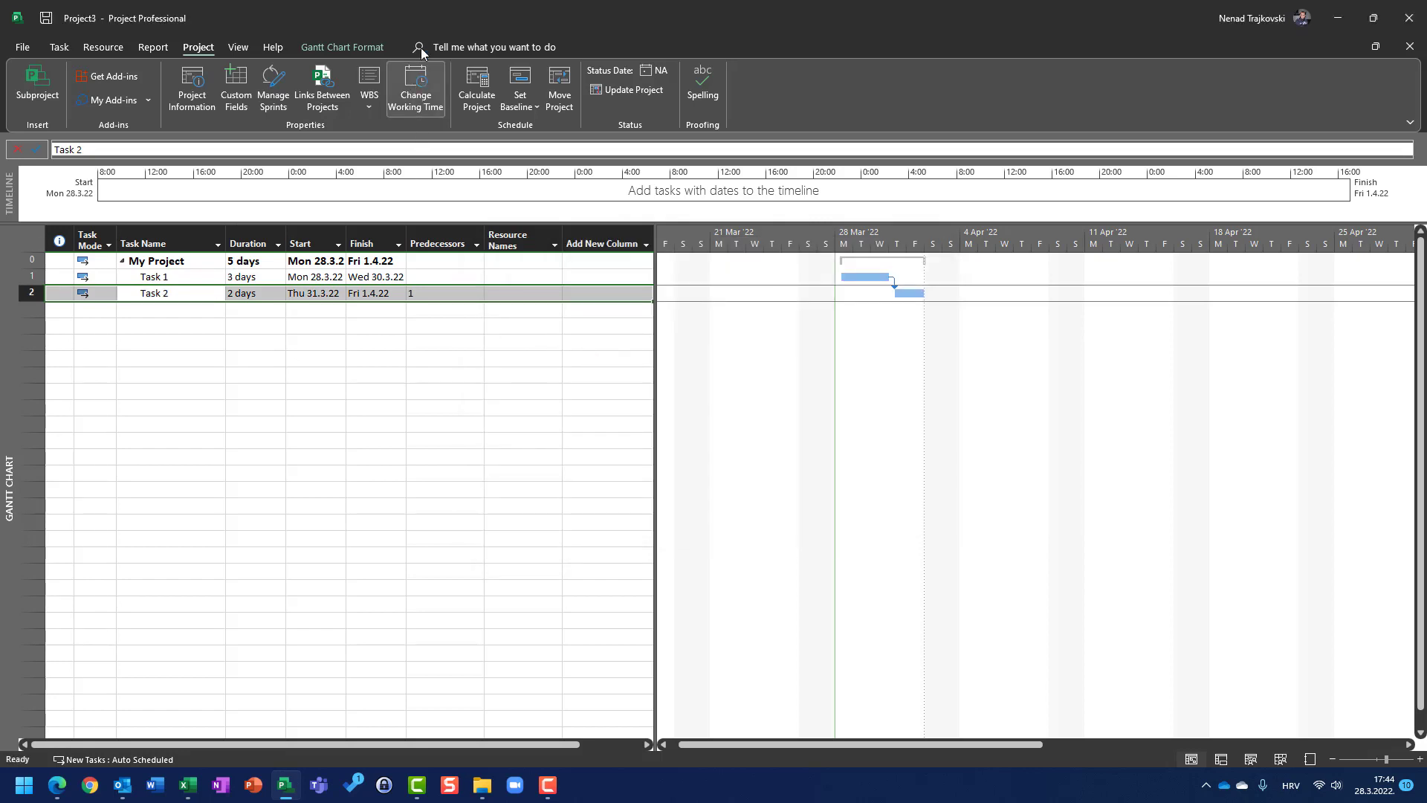
Schedule the project from the Project Finish Date and set its finish date to 1.7.2022
left_click(194, 92)
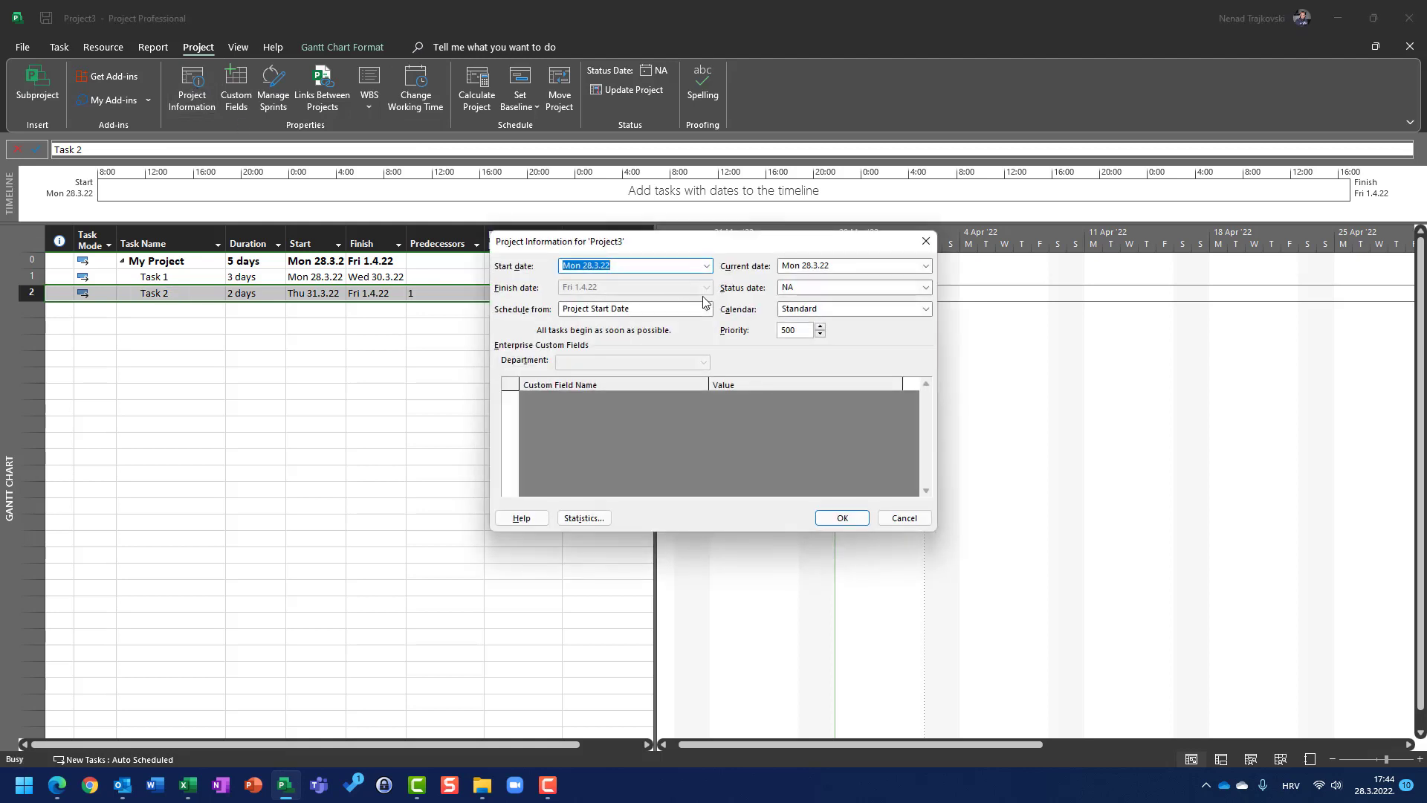
left_click(681, 310)
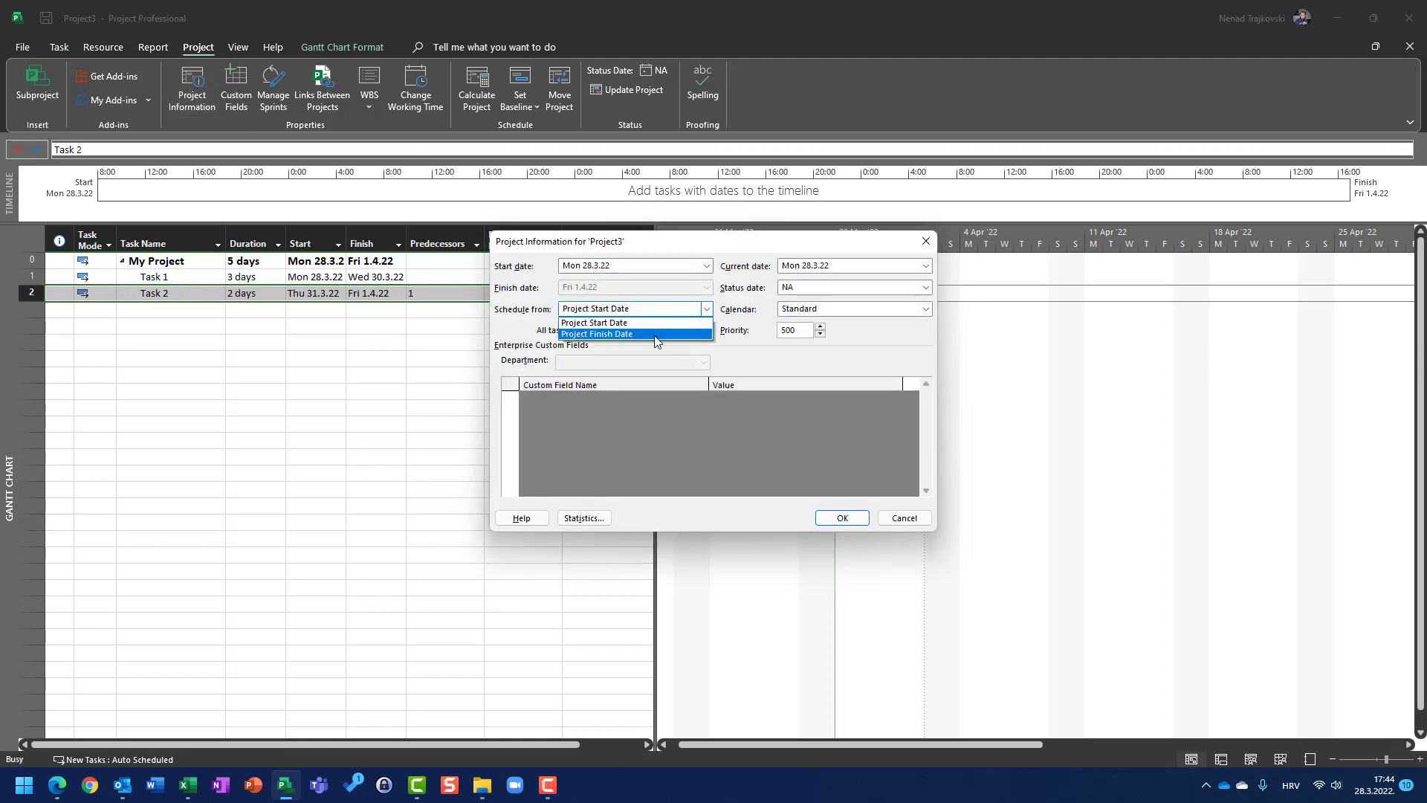
left_click(656, 334)
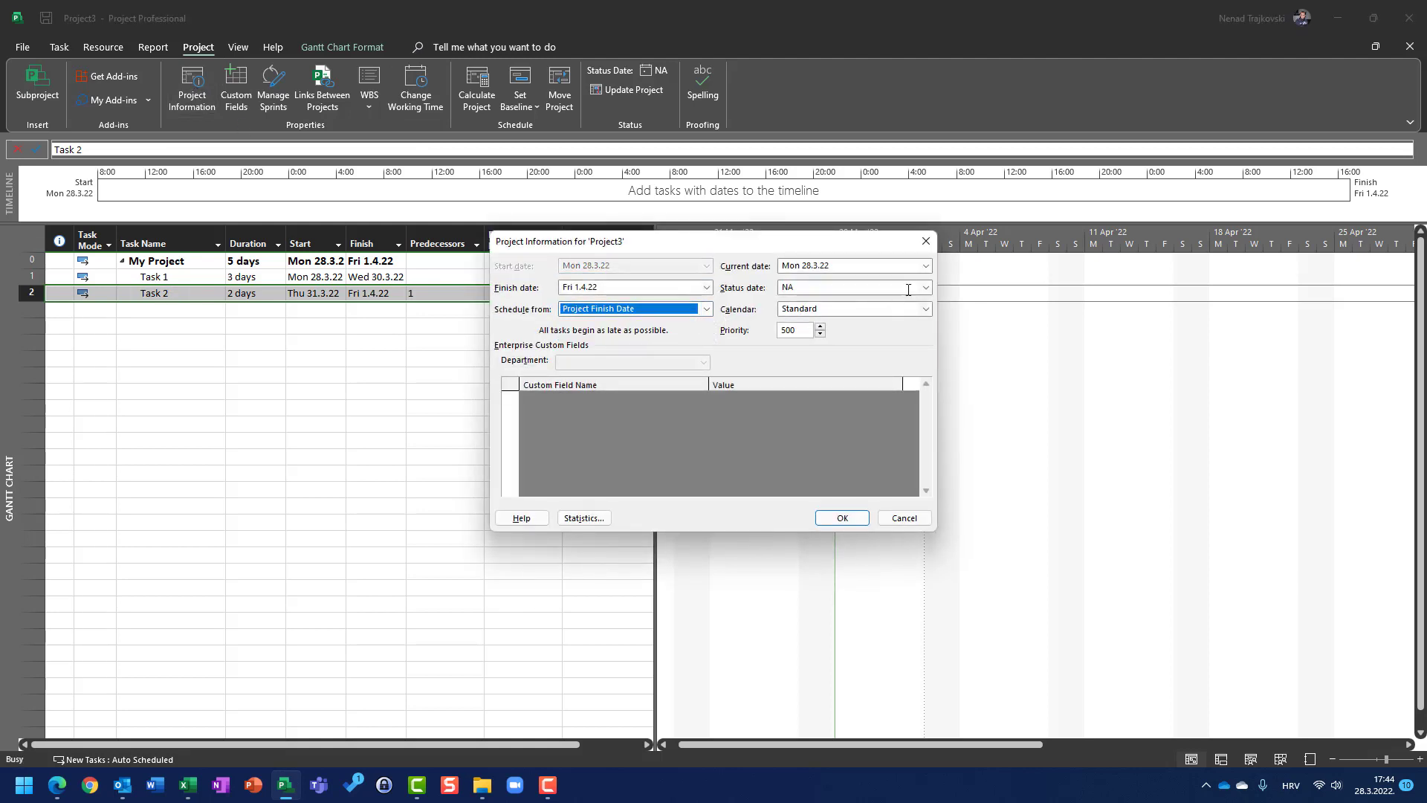
left_click(926, 266)
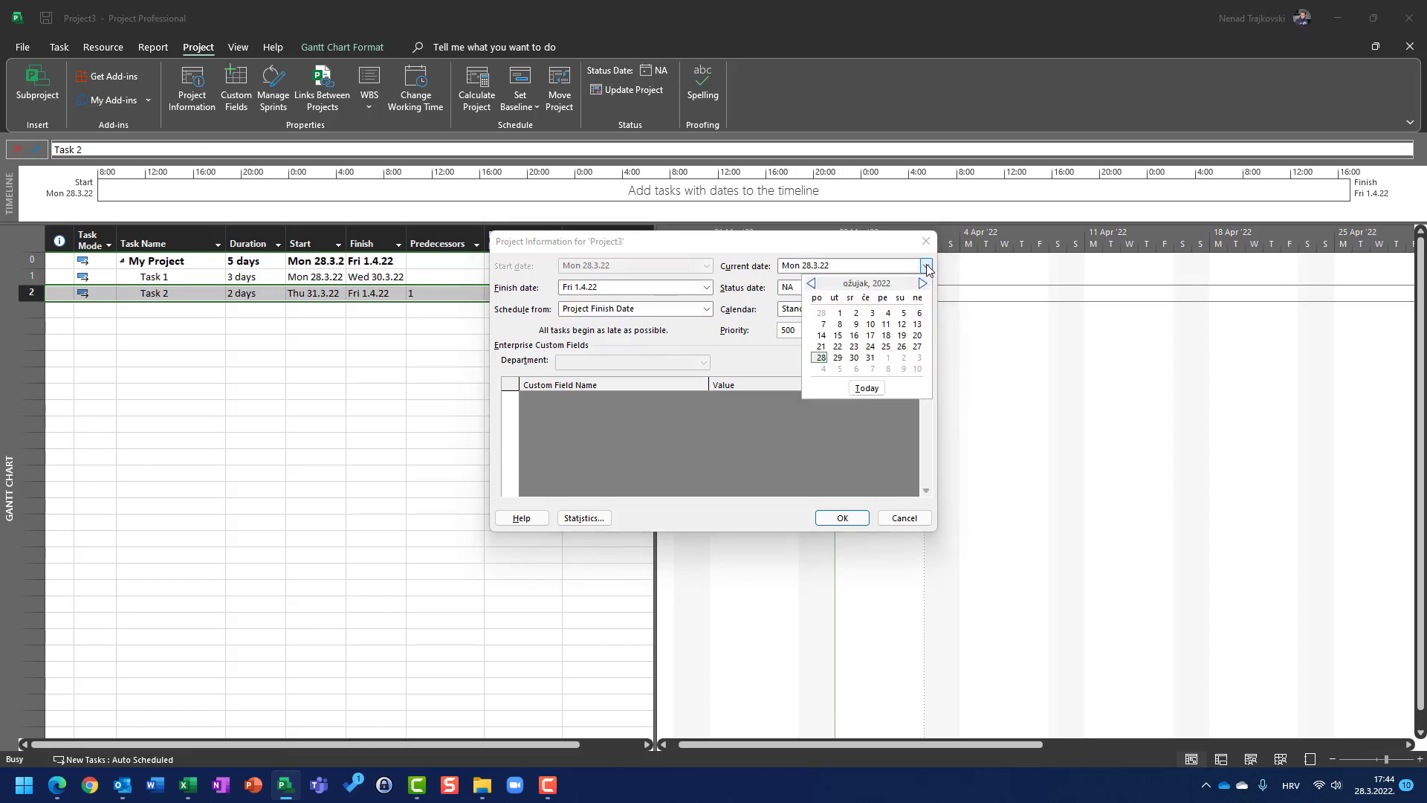
left_click(928, 268)
left_click(706, 287)
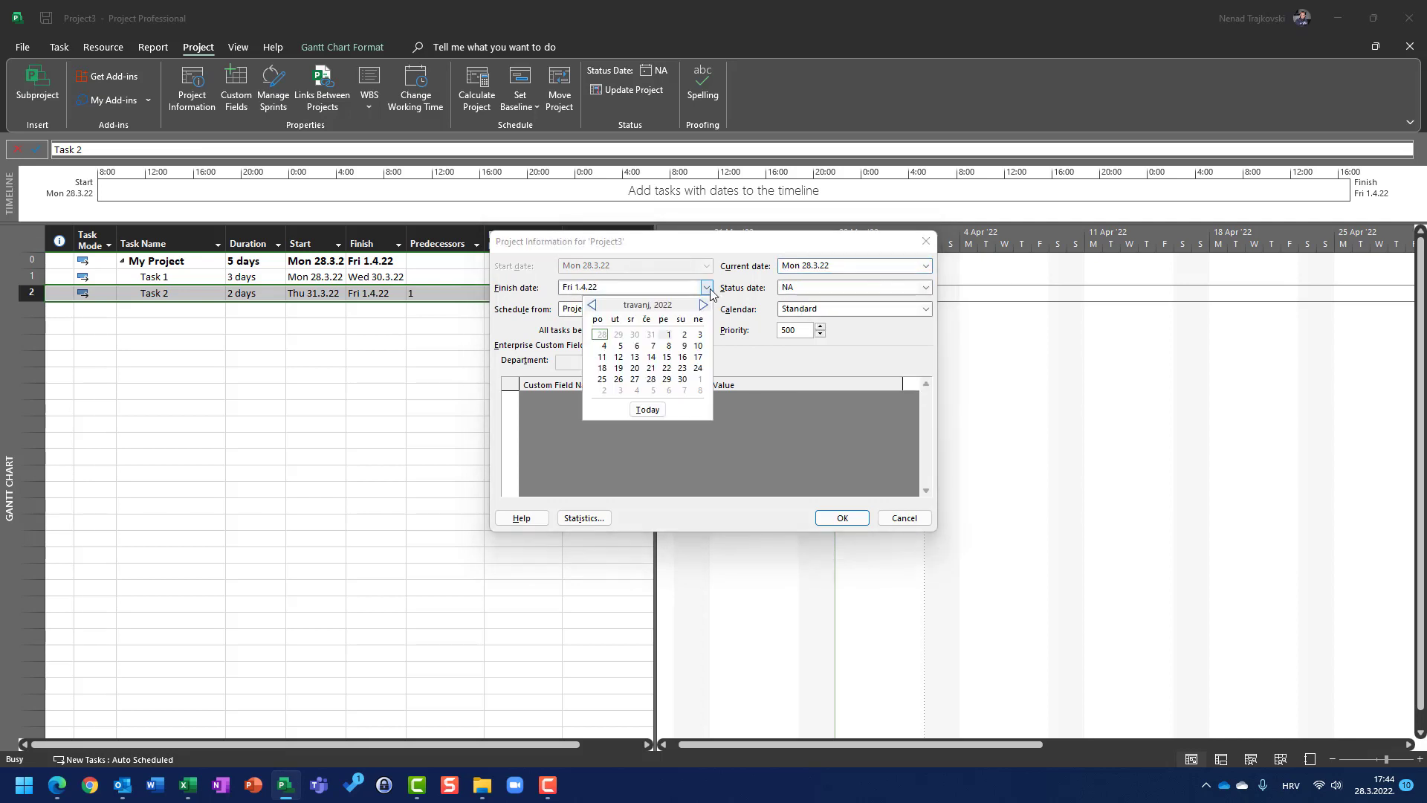
left_click(702, 305)
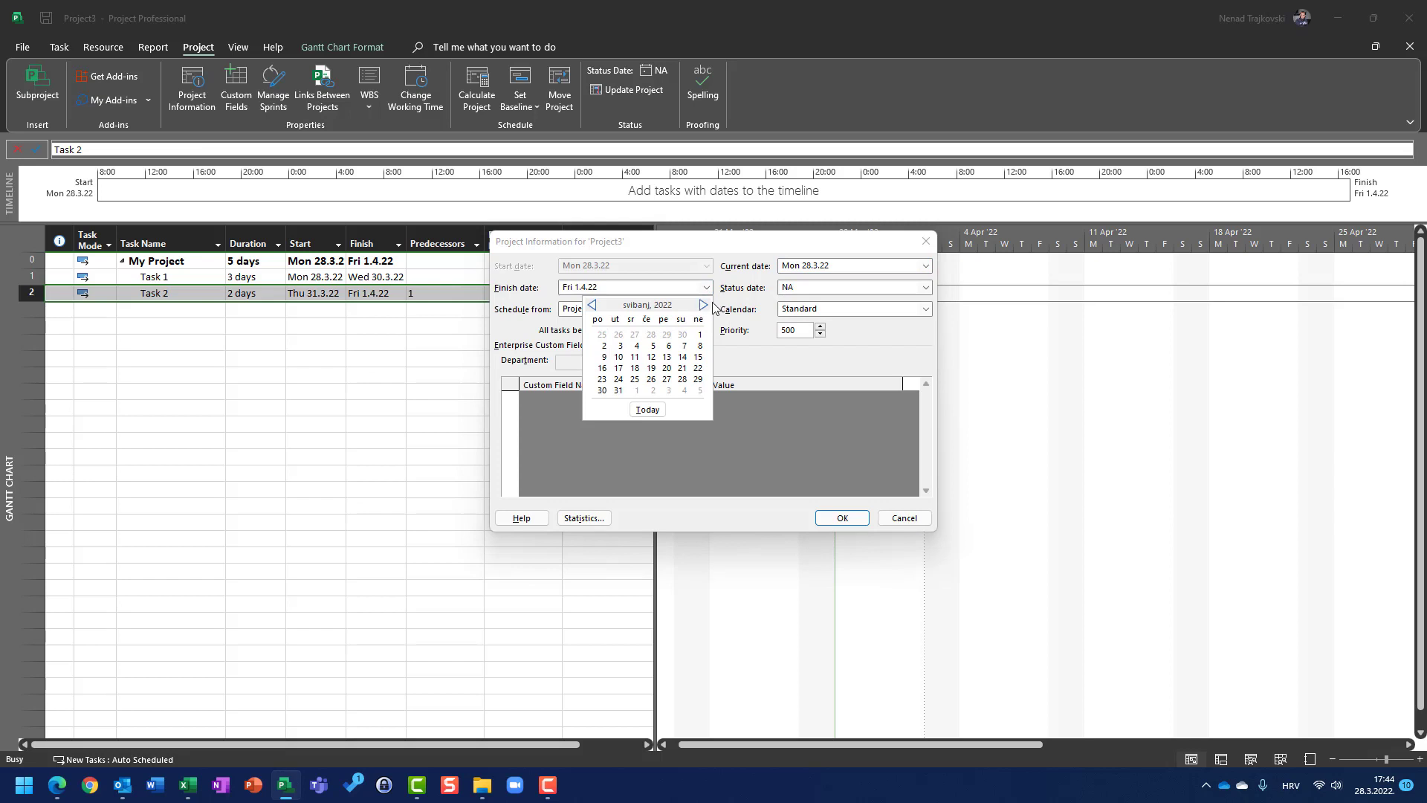
left_click(702, 307)
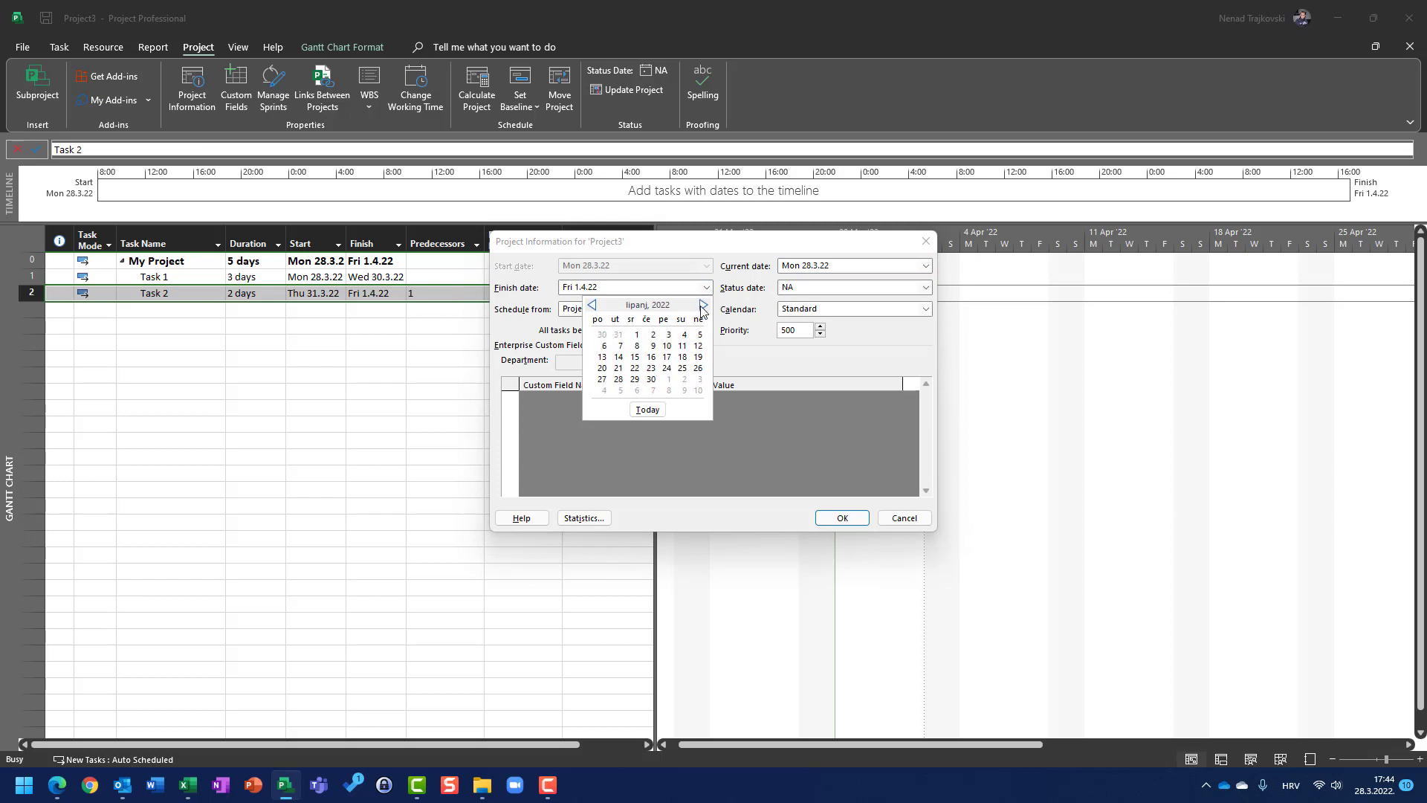
left_click(667, 379)
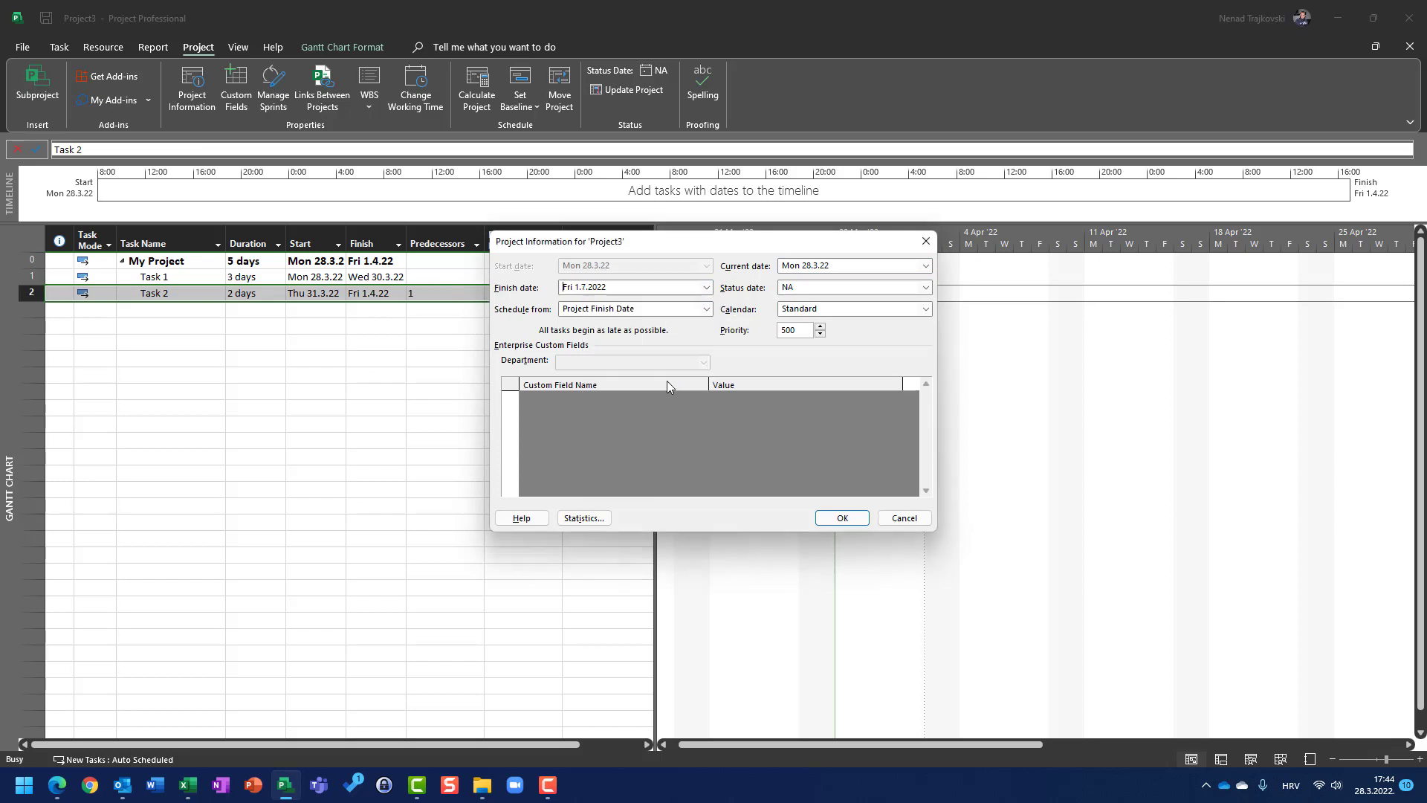
left_click(840, 518)
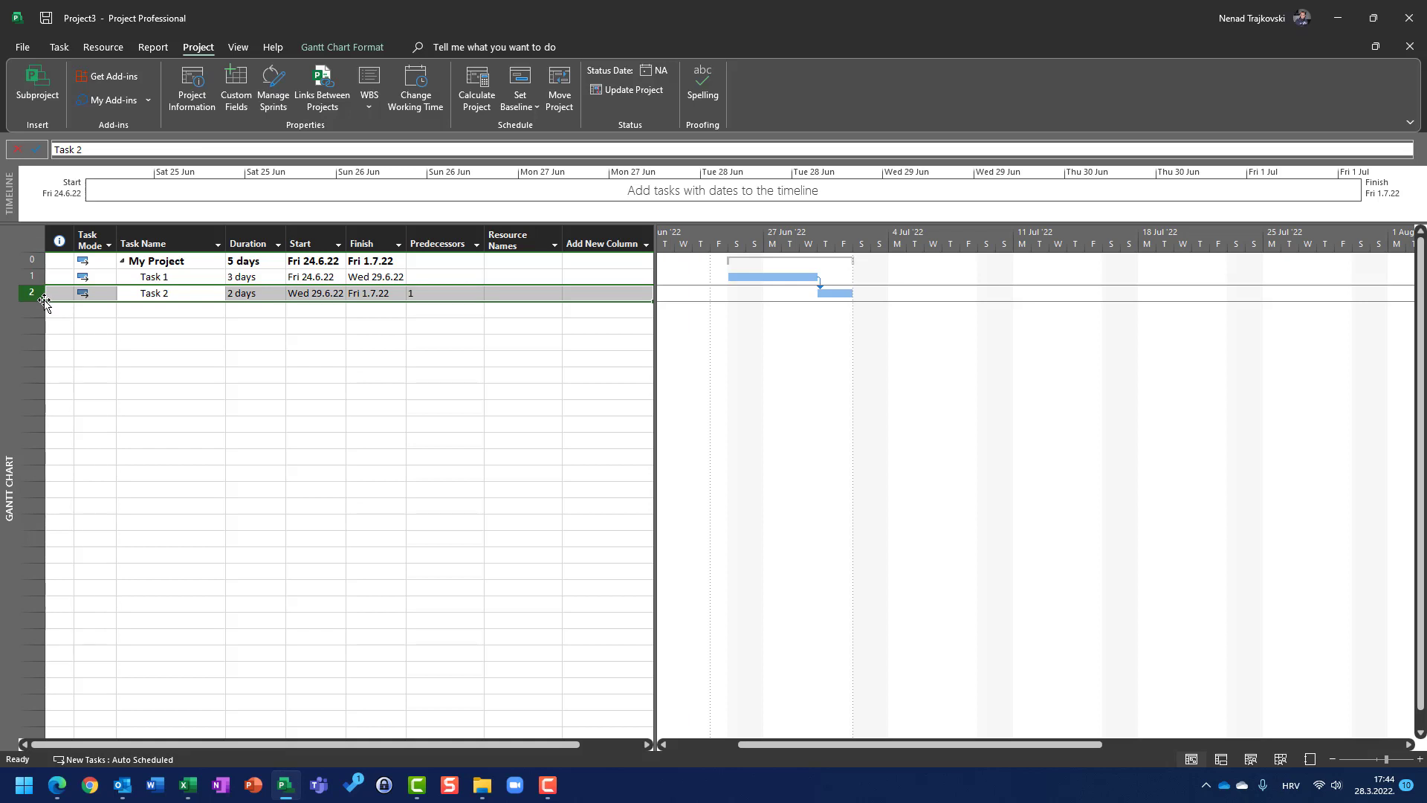
Review the project's finish-date scheduling in the project information and open Task 2's details for comparison
left_click(165, 264)
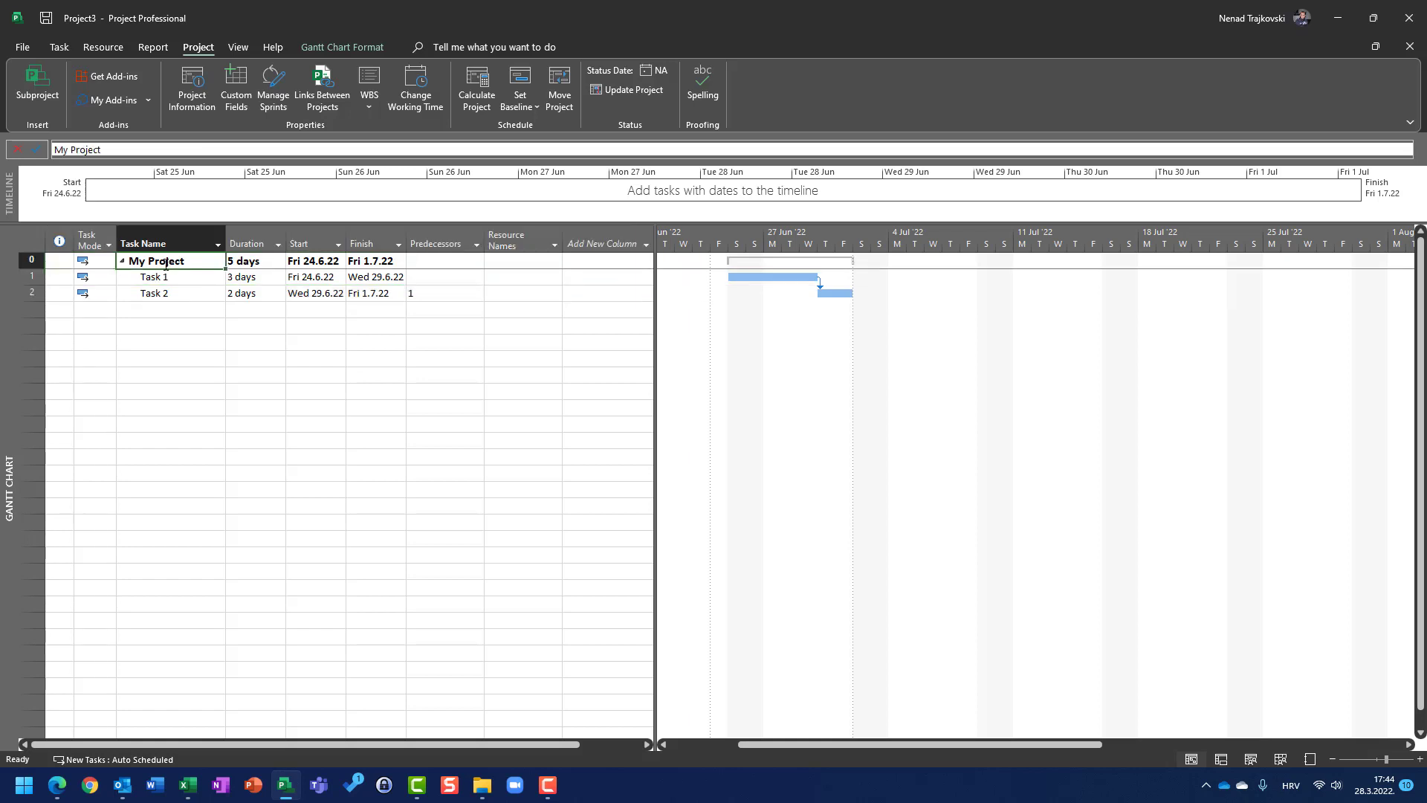
left_click(203, 92)
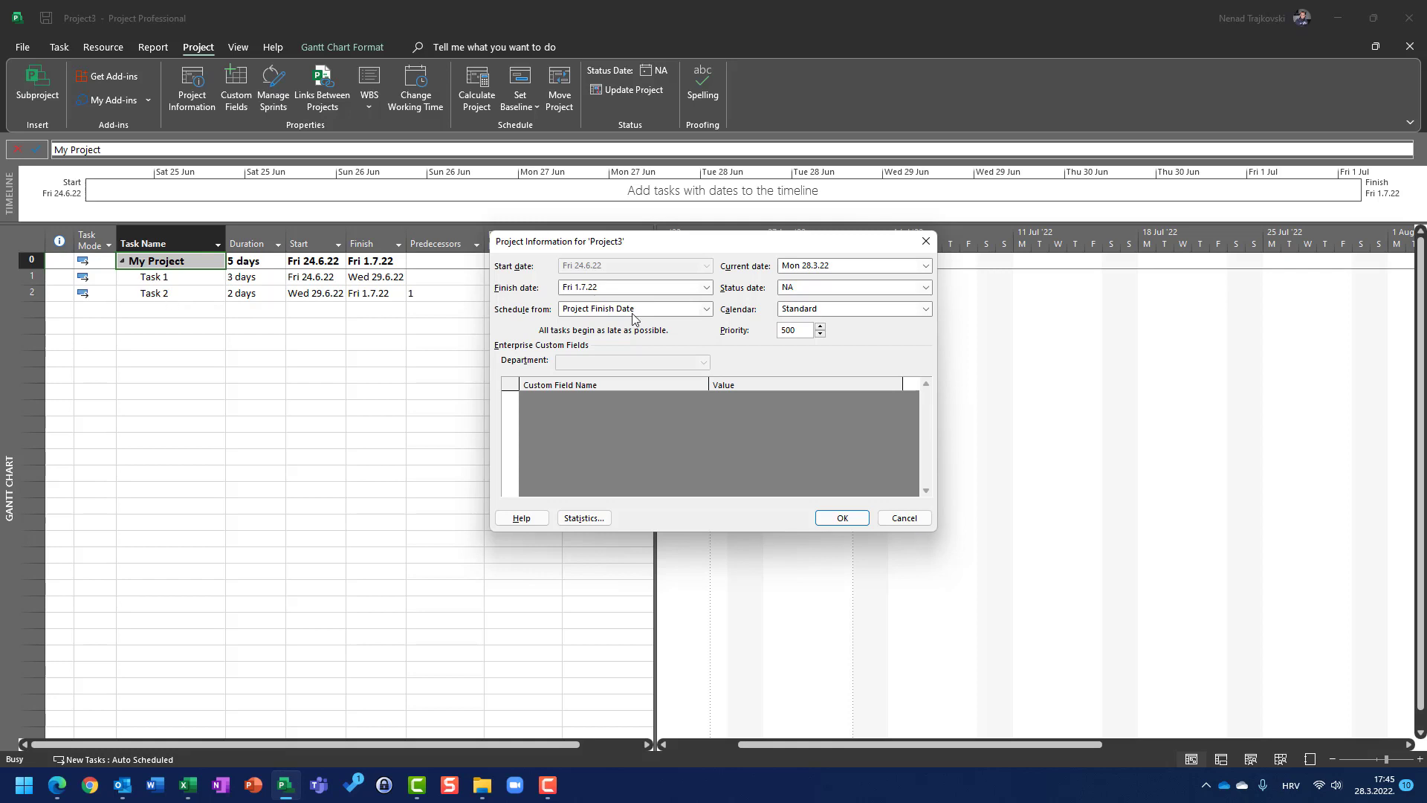
key("Escape")
left_click(138, 296)
double_click(138, 296)
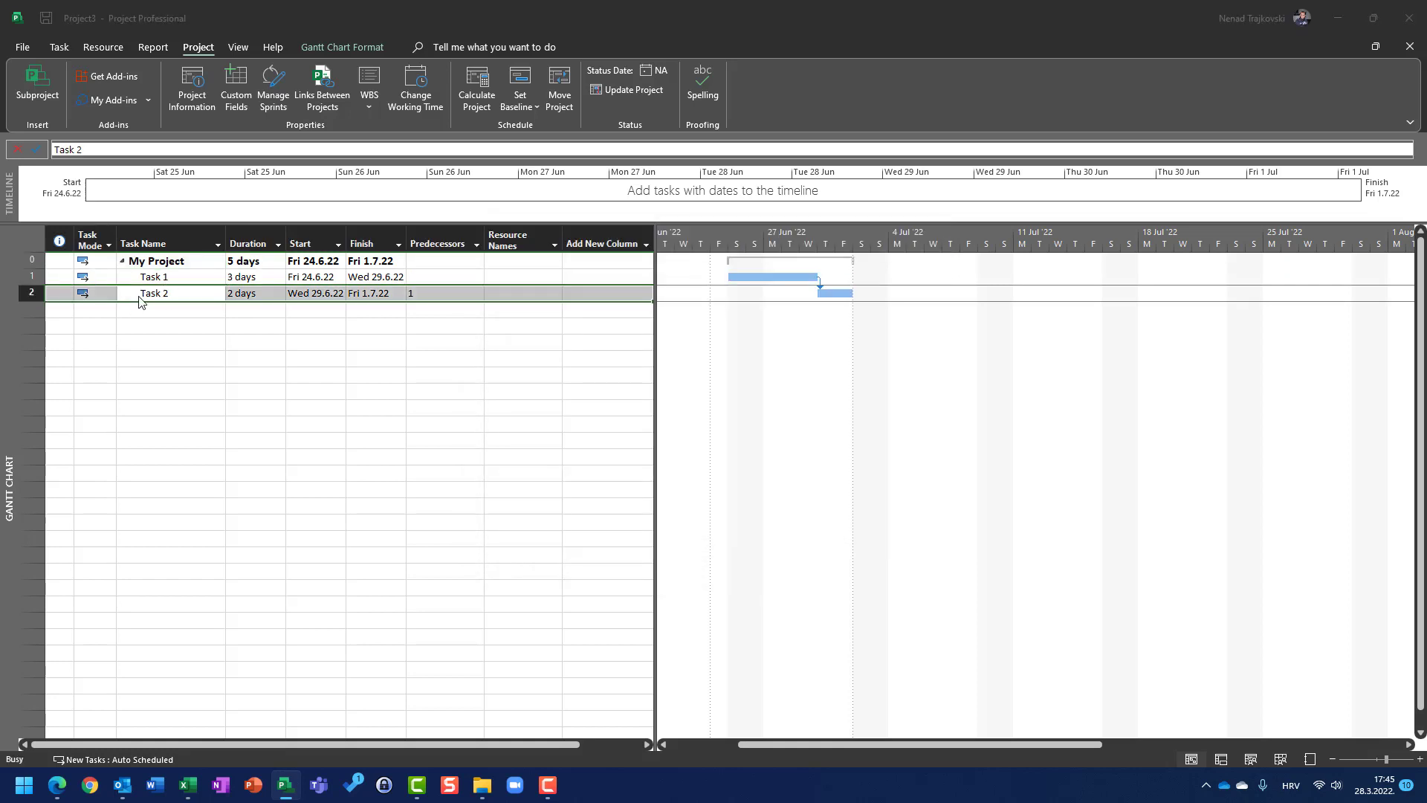
key("Escape")
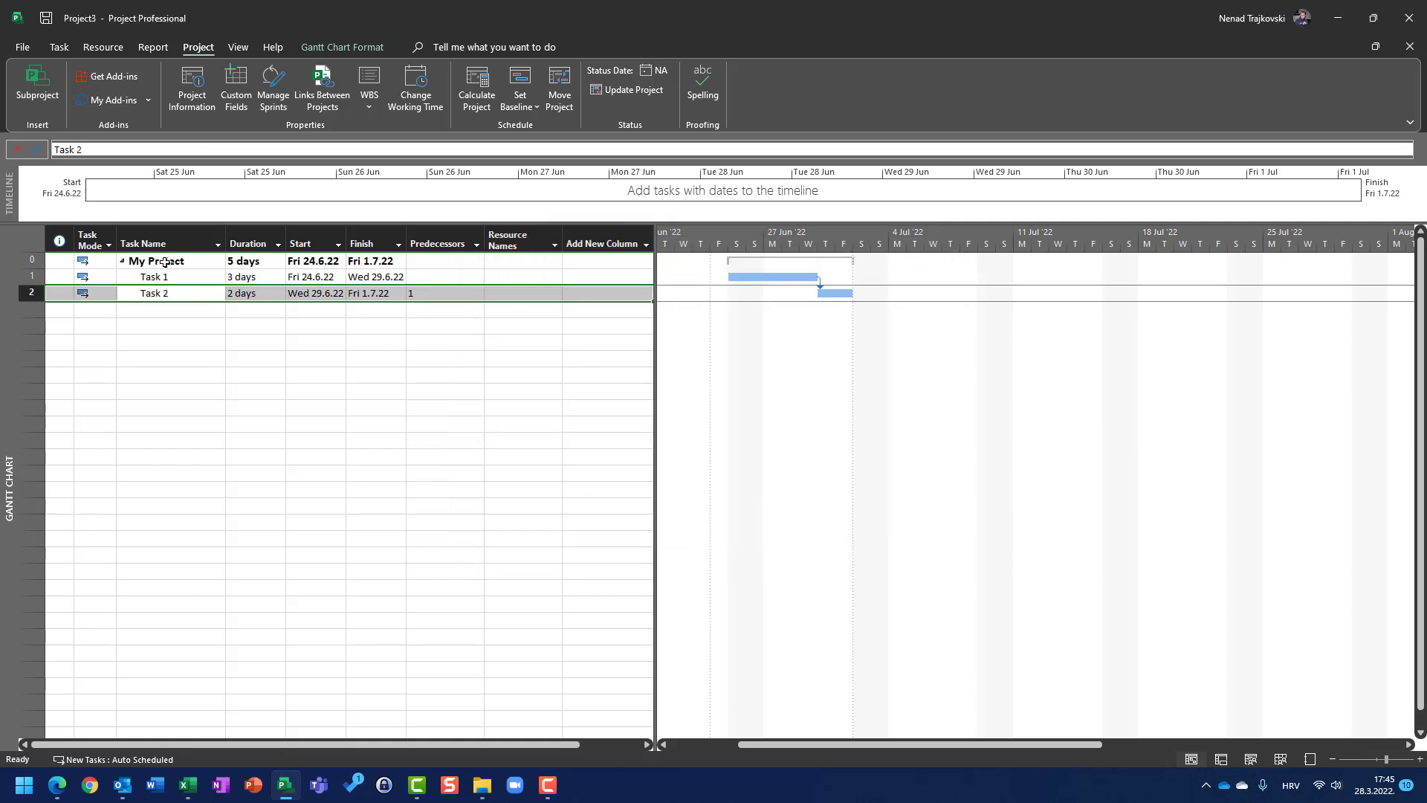
left_click(165, 262)
left_click(187, 86)
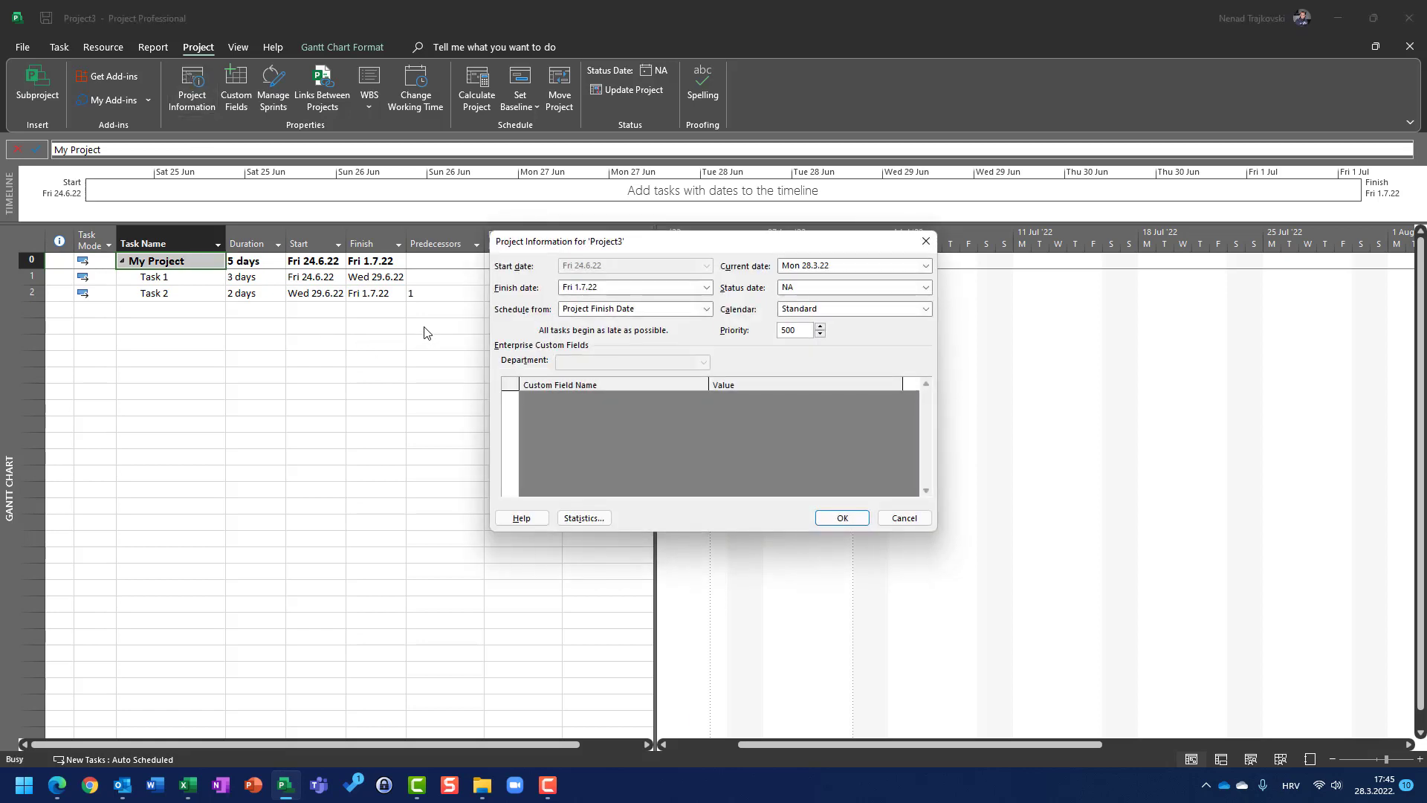
key("Return")
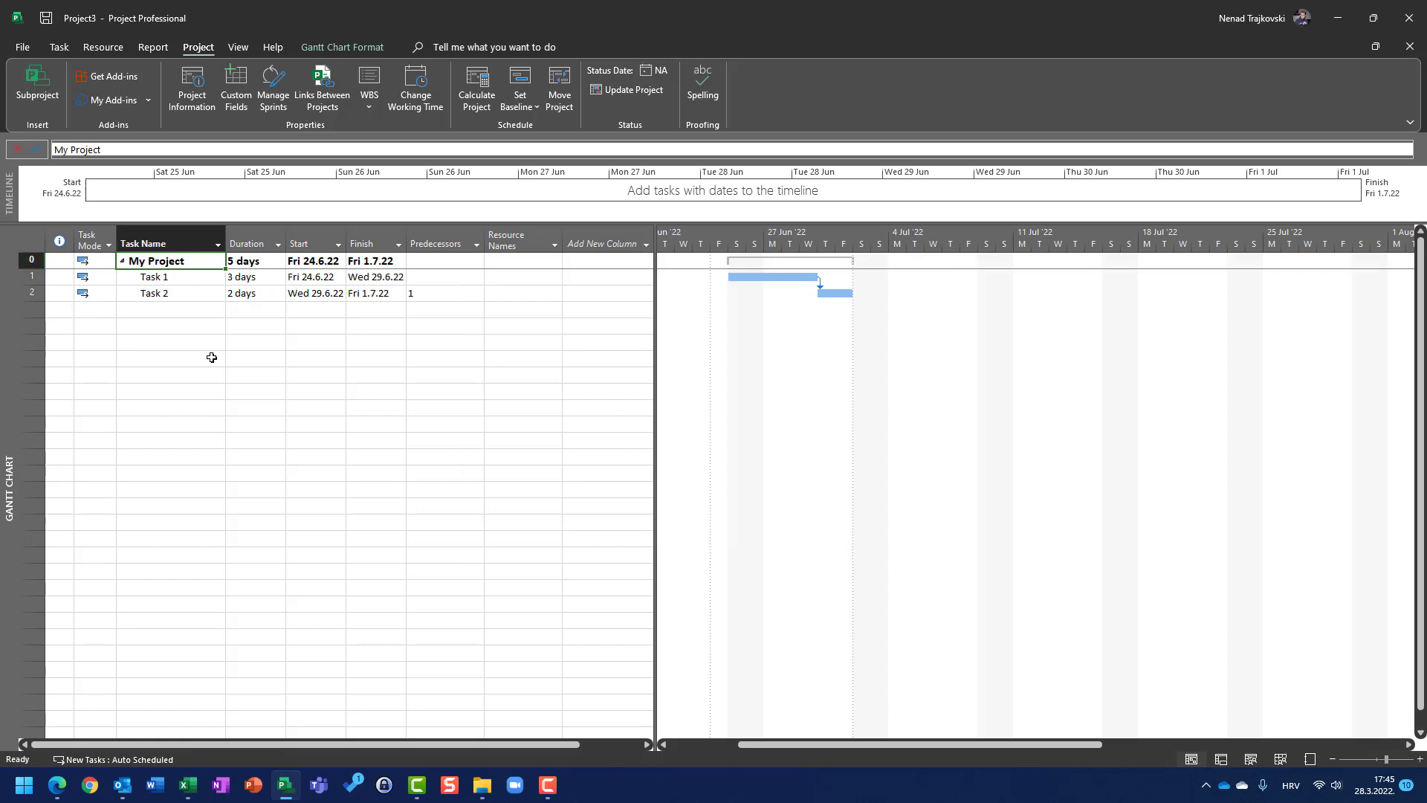
Close the current project without saving and create a blank project, keeping its default Project Start Date scheduling
key("alt+f")
key("c")
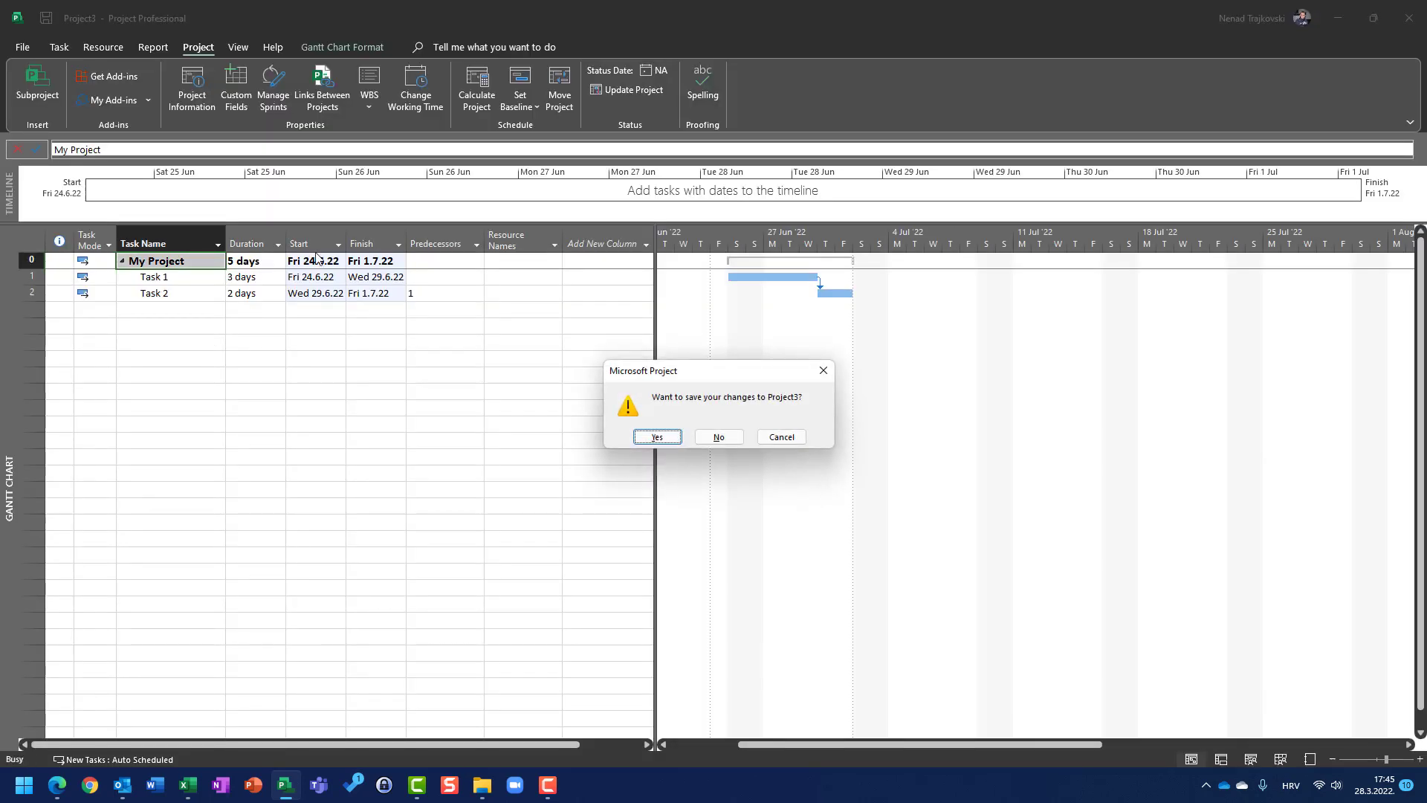
left_click(719, 437)
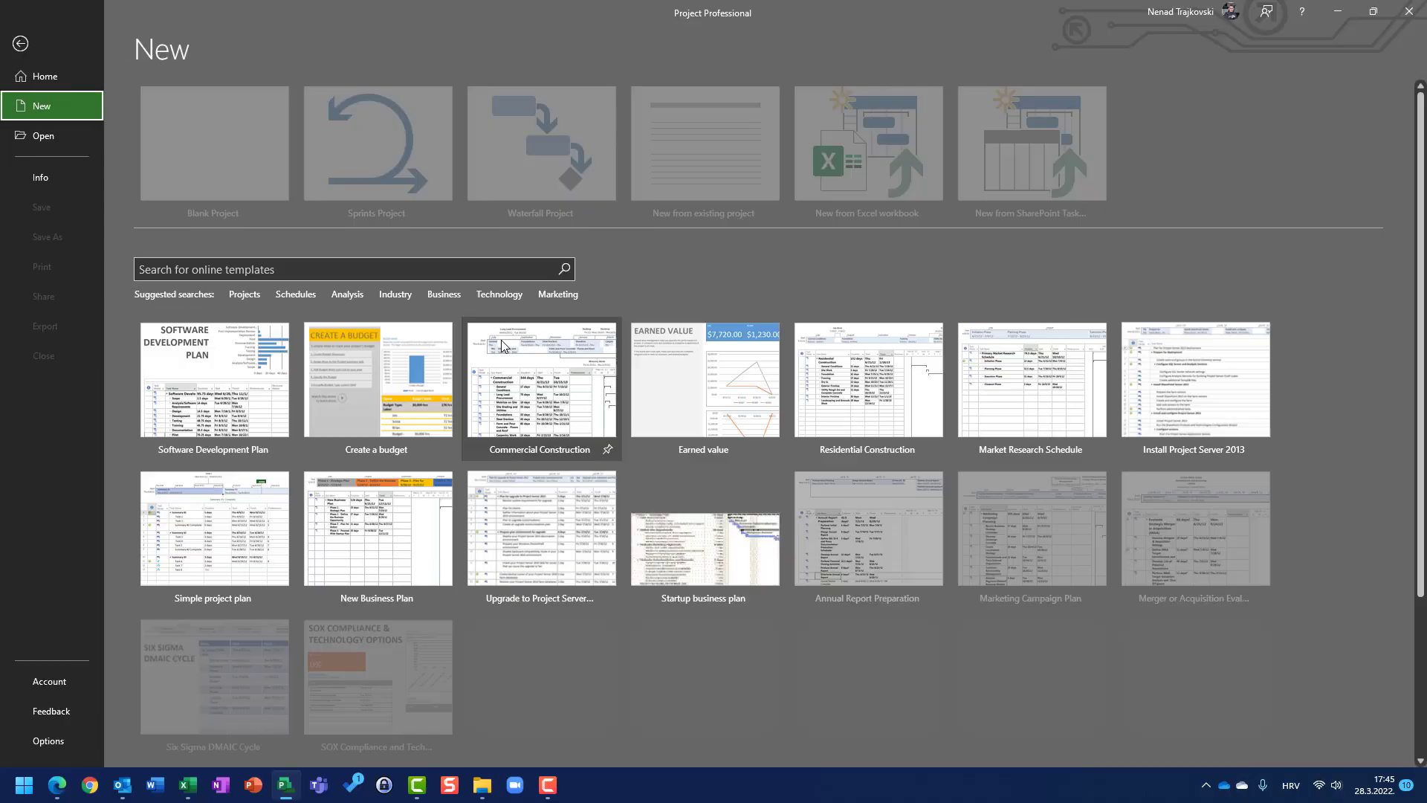
left_click(226, 162)
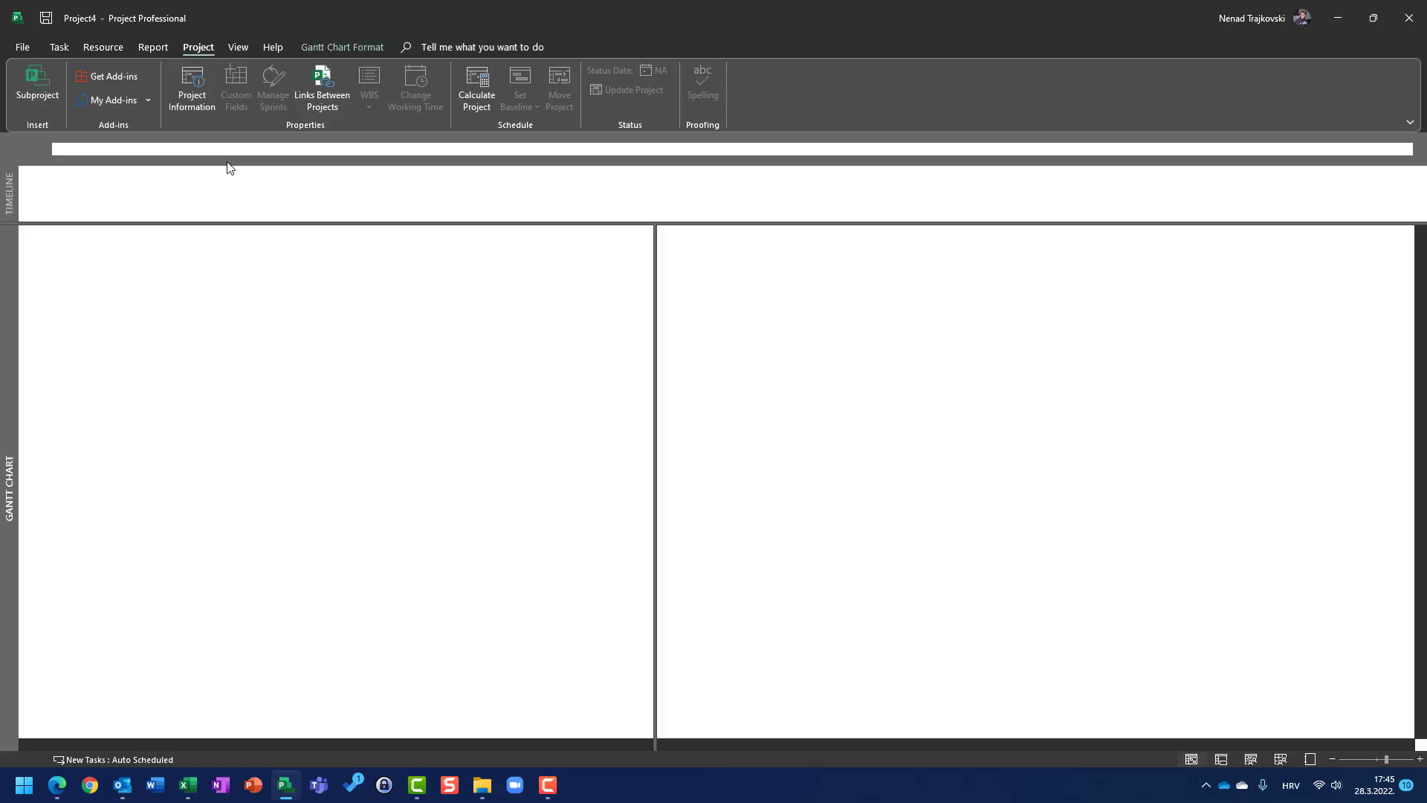
left_click(202, 82)
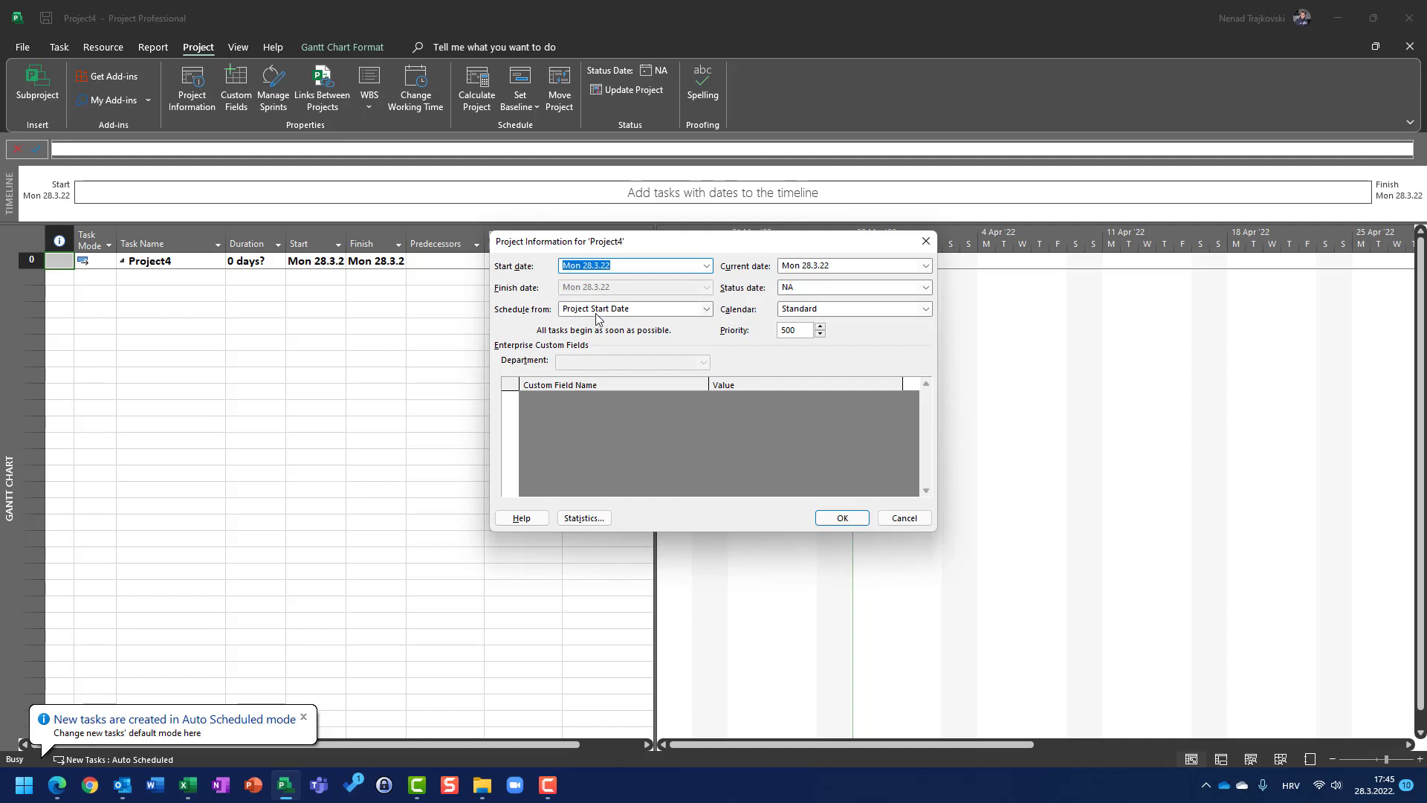
left_click(833, 517)
Add two tasks named Task 1 and Task 2 to the new project
left_click(179, 280)
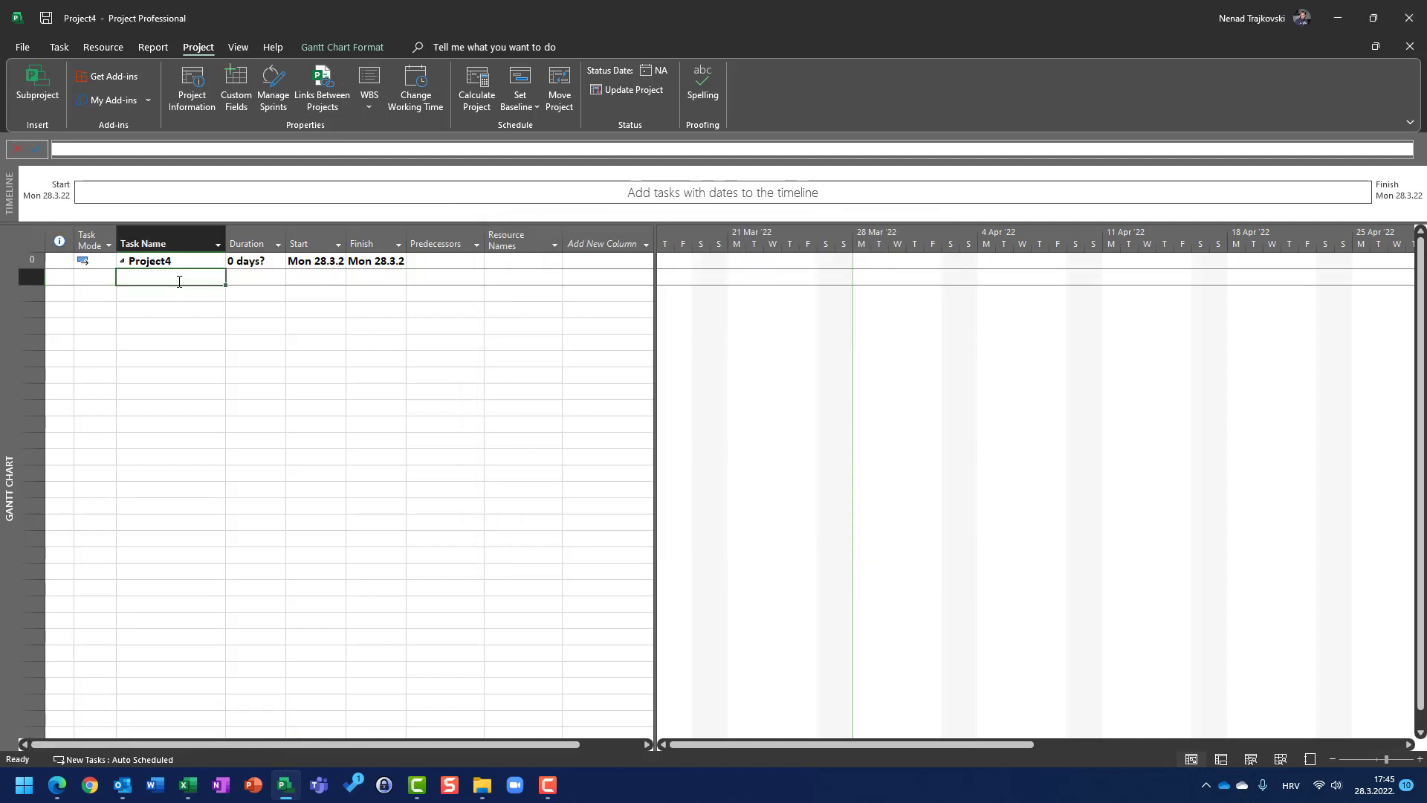
type("Task 1")
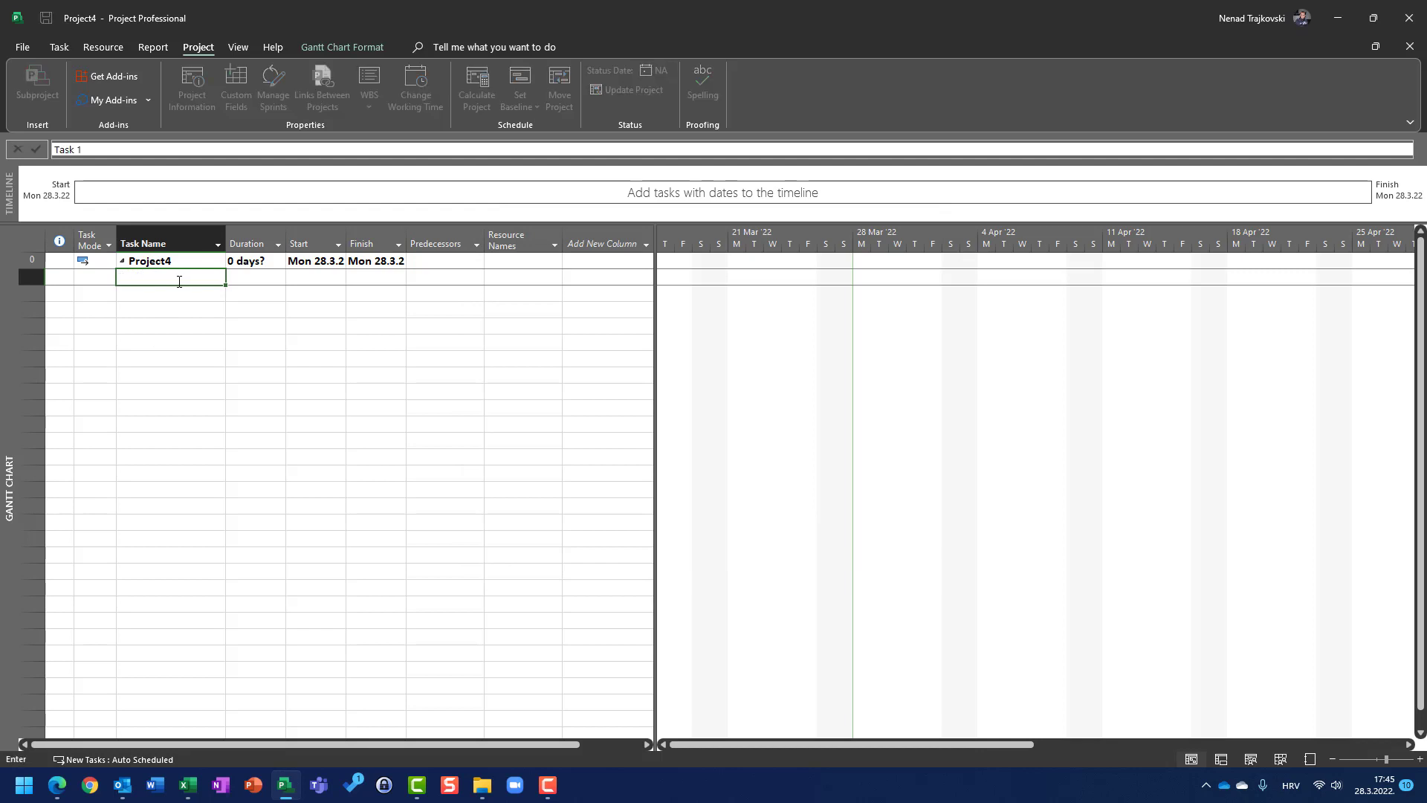
key("Return")
type("Task")
key("Return")
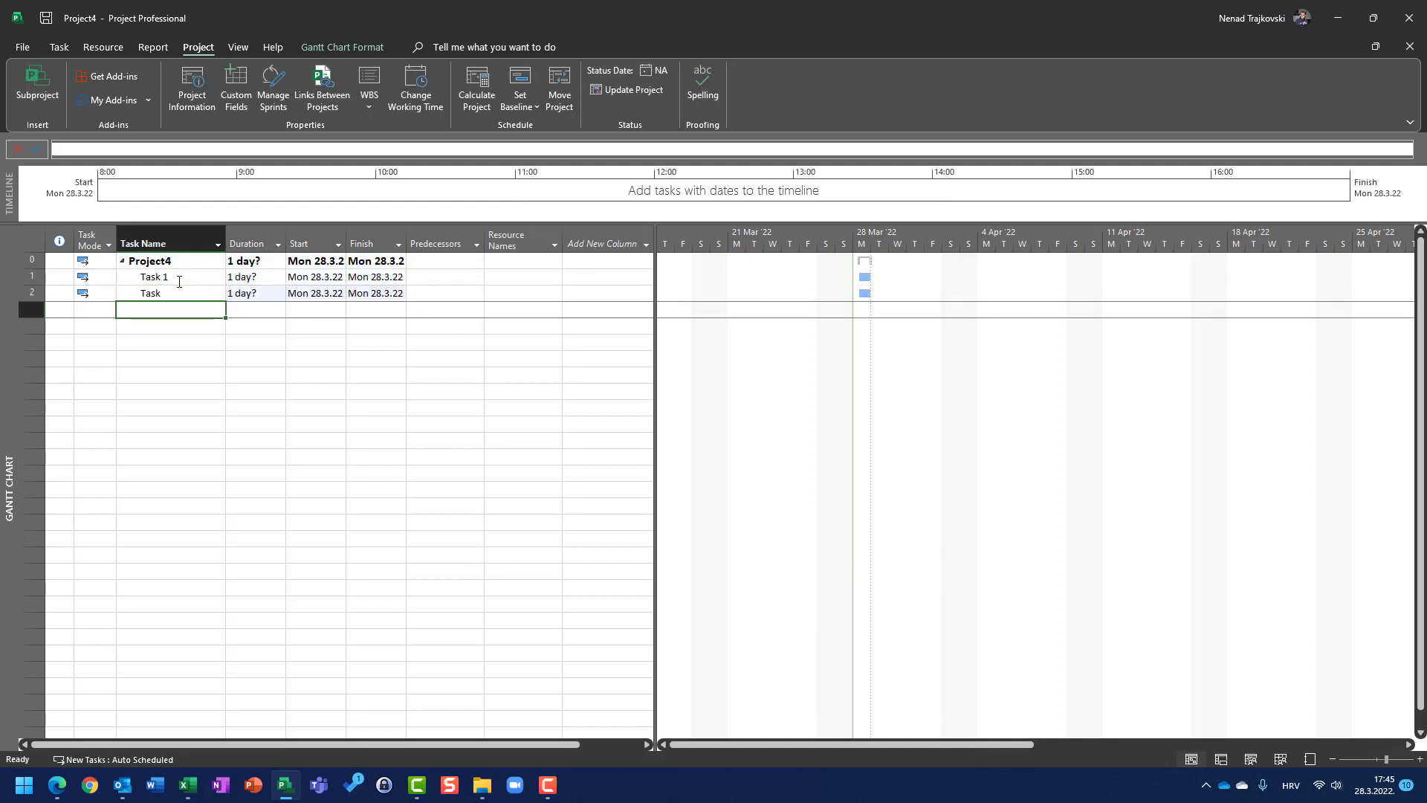
type("Task ")
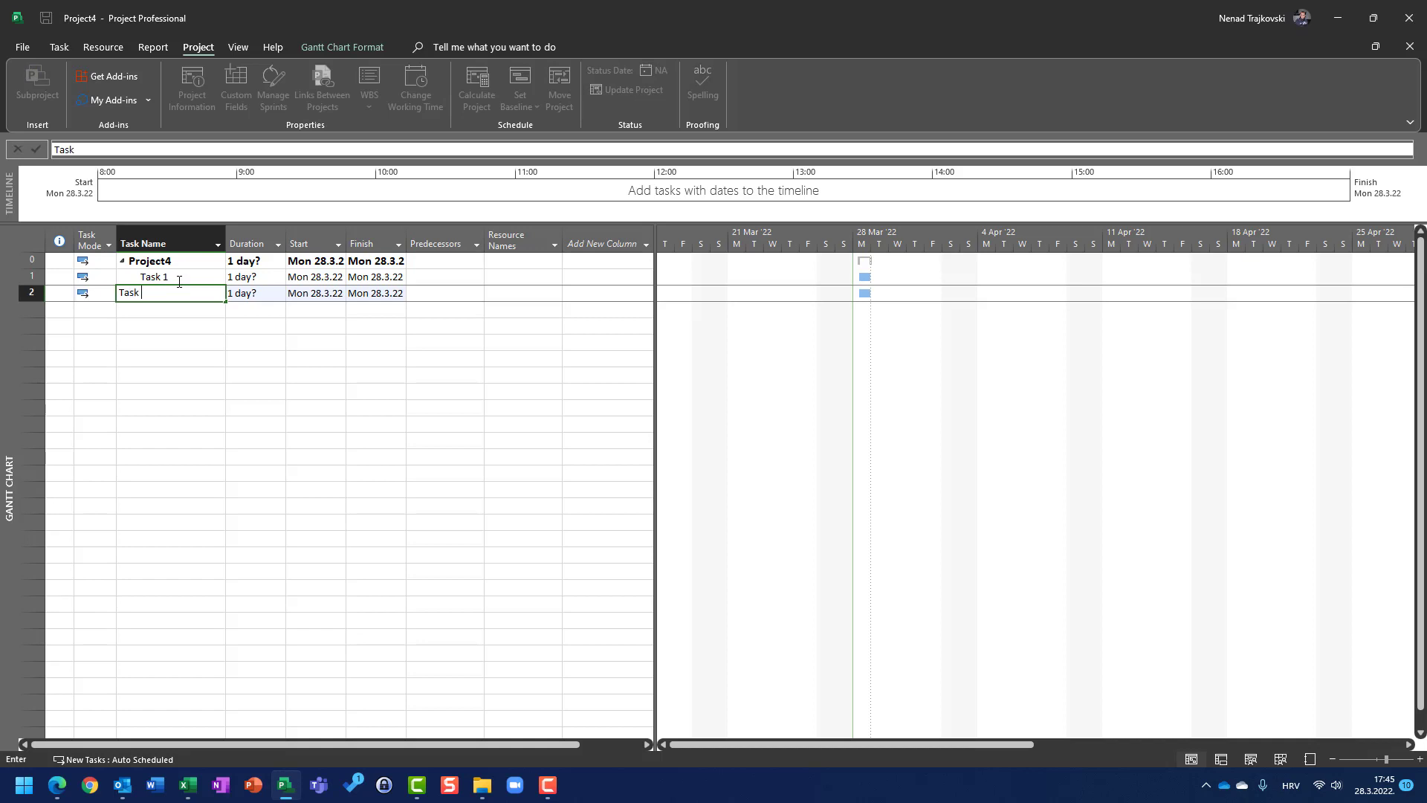
type("2")
key("Return")
Set the duration of Task 1 to 3 days and Task 2 to 2 days
left_click(179, 282)
key("Right")
type("3")
key("Return")
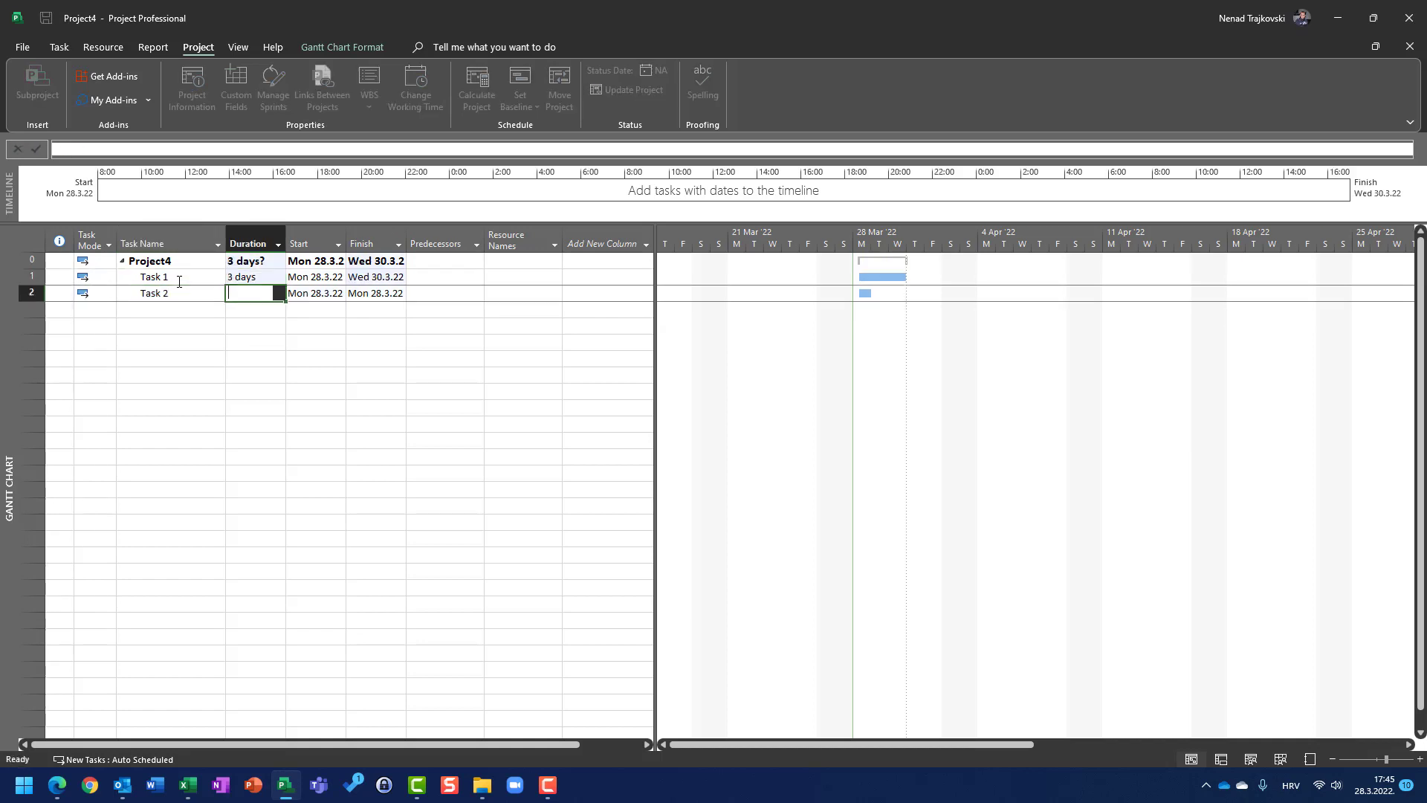
type("2")
Link Task 2 to Task 1 by entering 1 as its predecessor
key("Tab")
key("Tab")
key("Tab")
key("Tab")
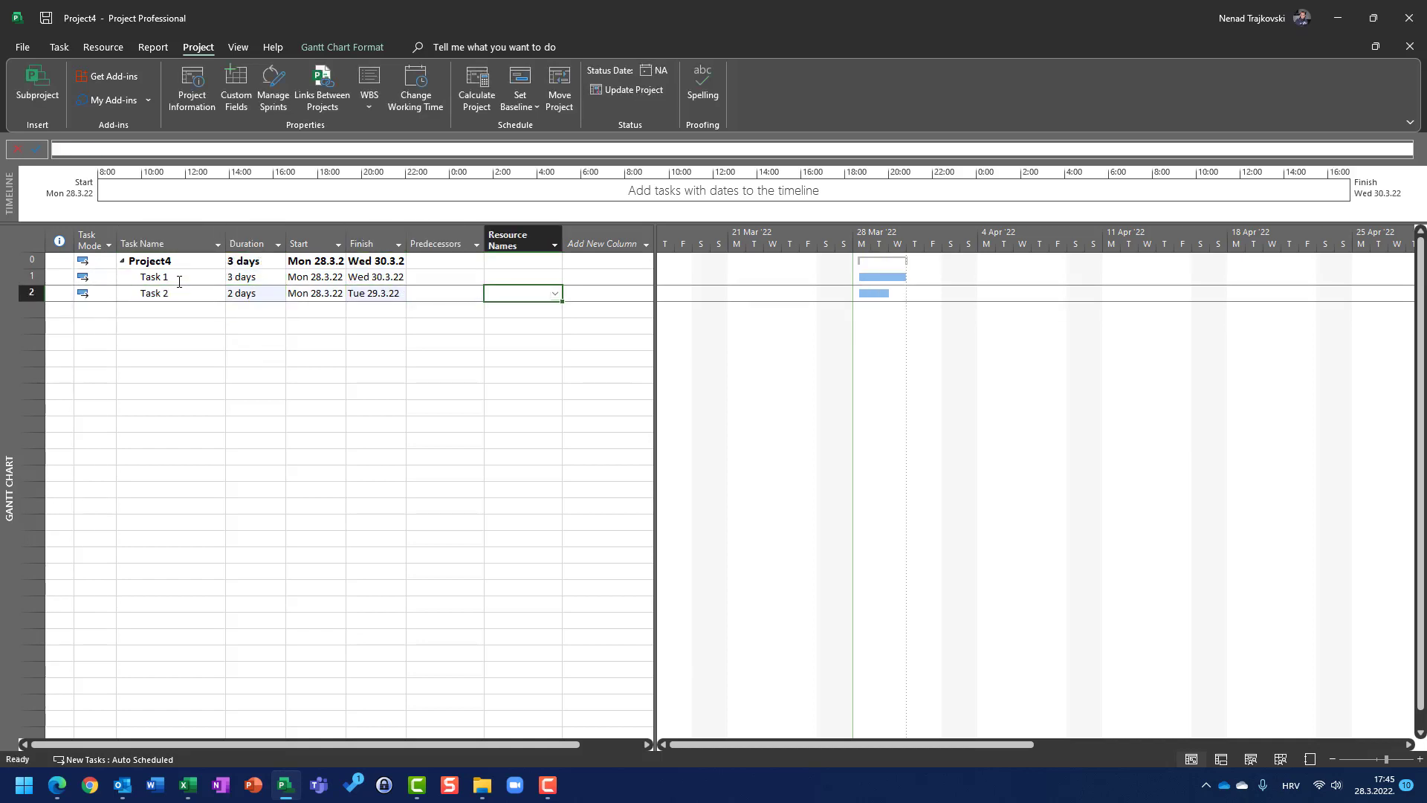
left_click(450, 305)
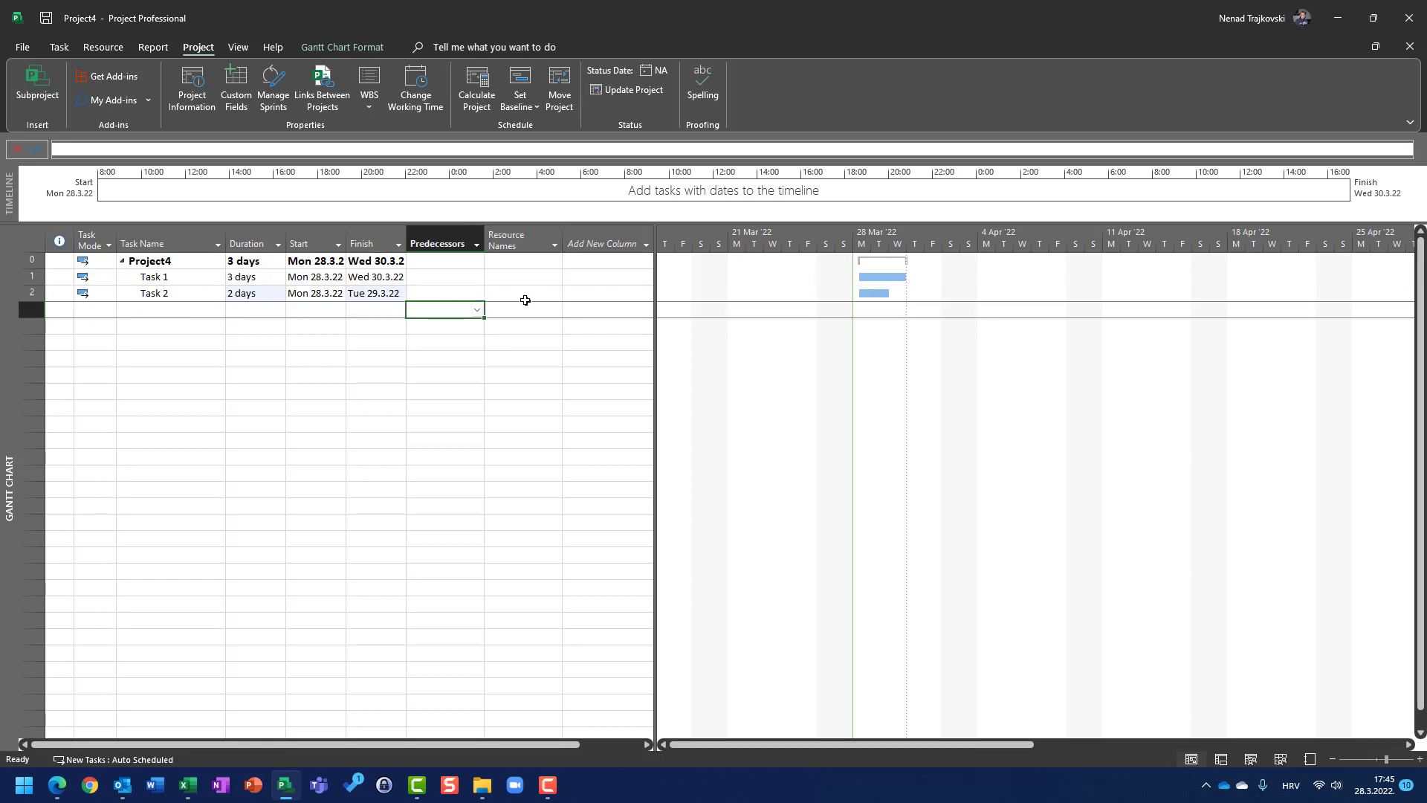
left_click(472, 293)
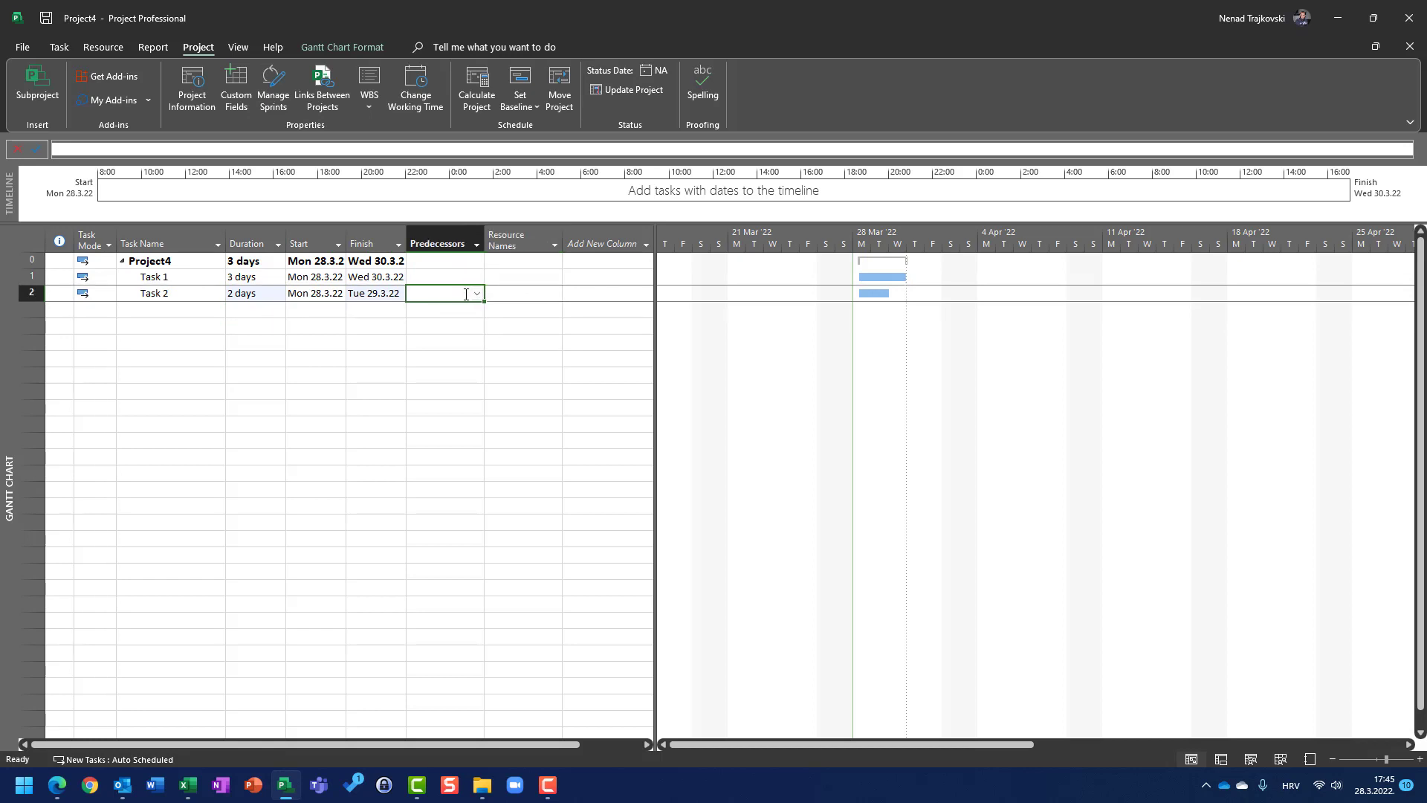
type("1")
key("Return")
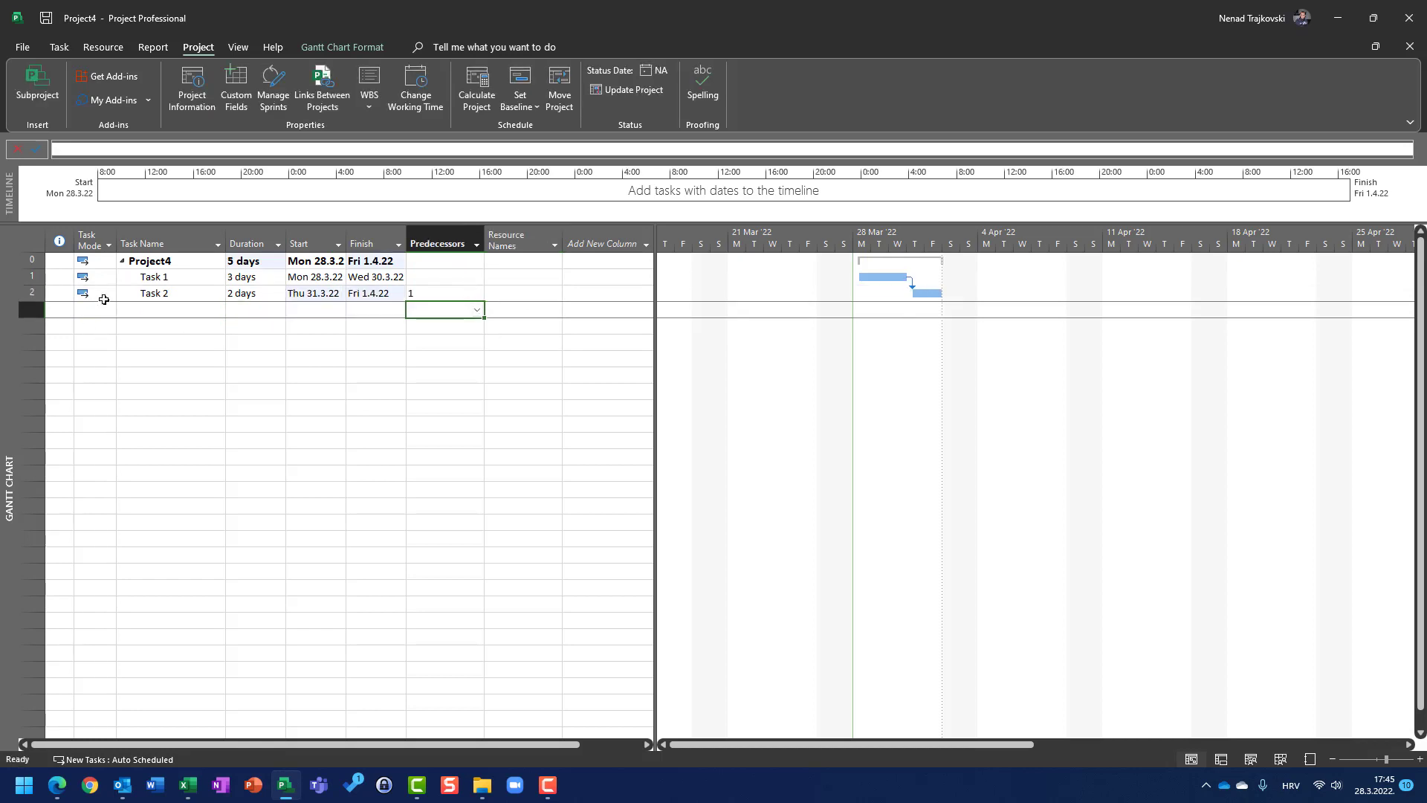
Check the constraint type in Task 2's task information and select the project summary task
left_click(103, 298)
left_click(109, 295)
key("Escape")
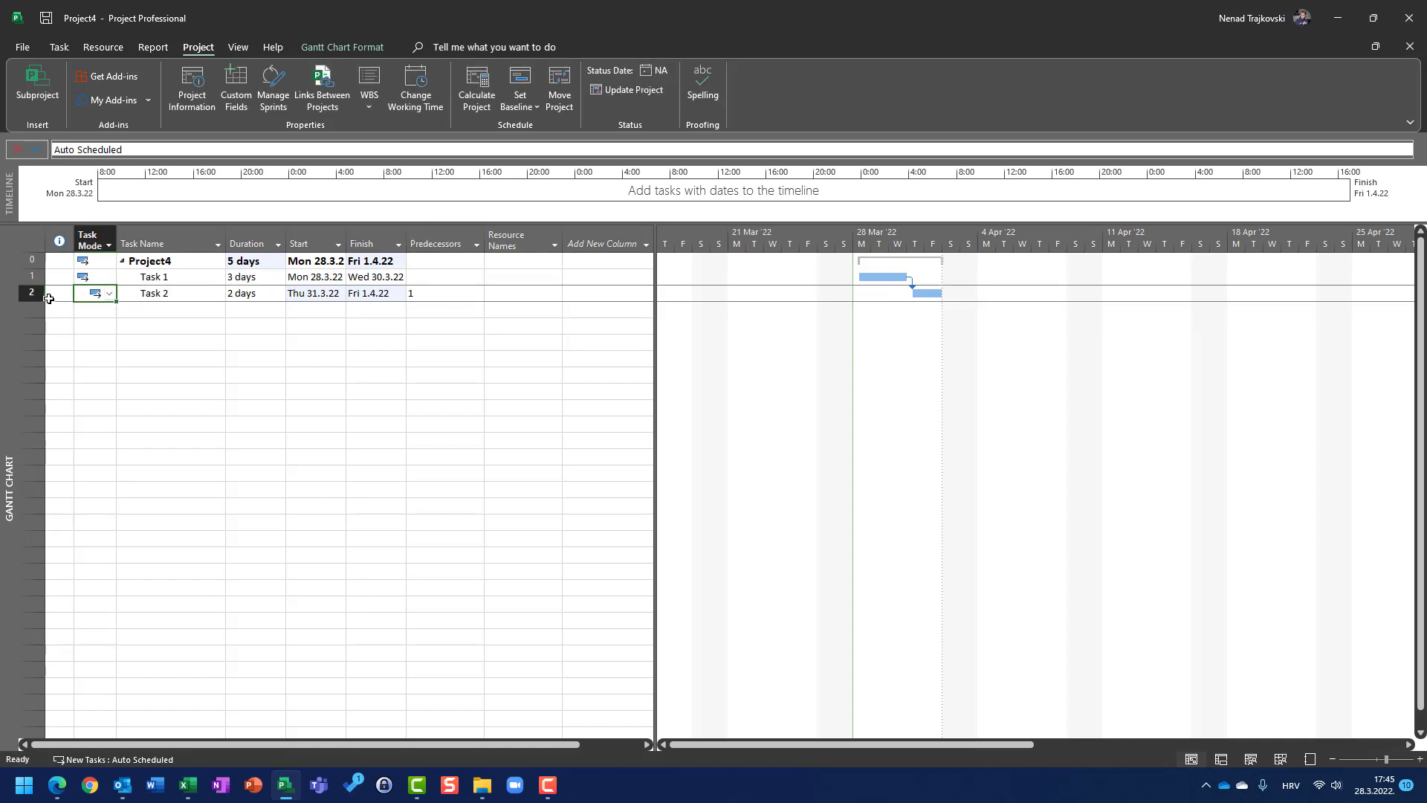
double_click(33, 293)
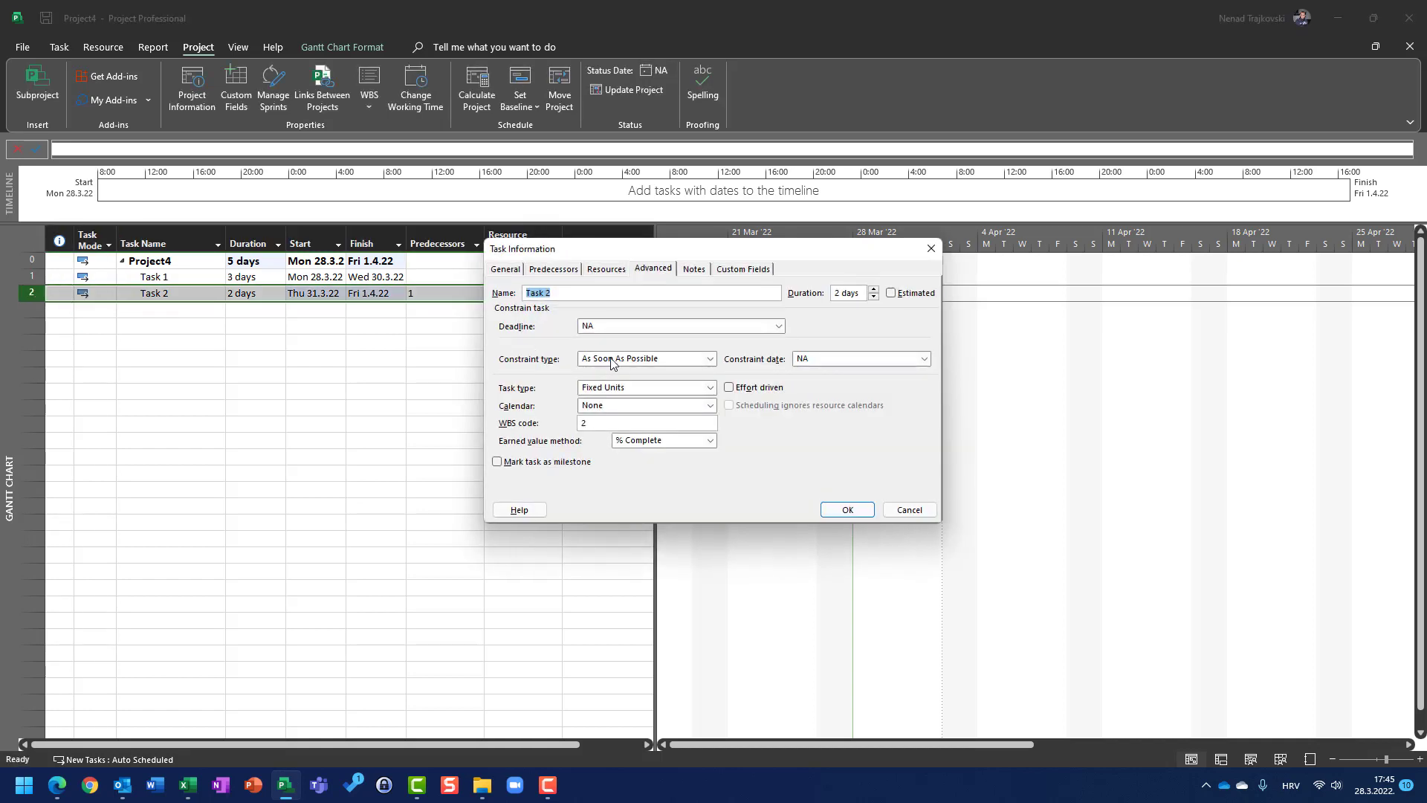
key("Escape")
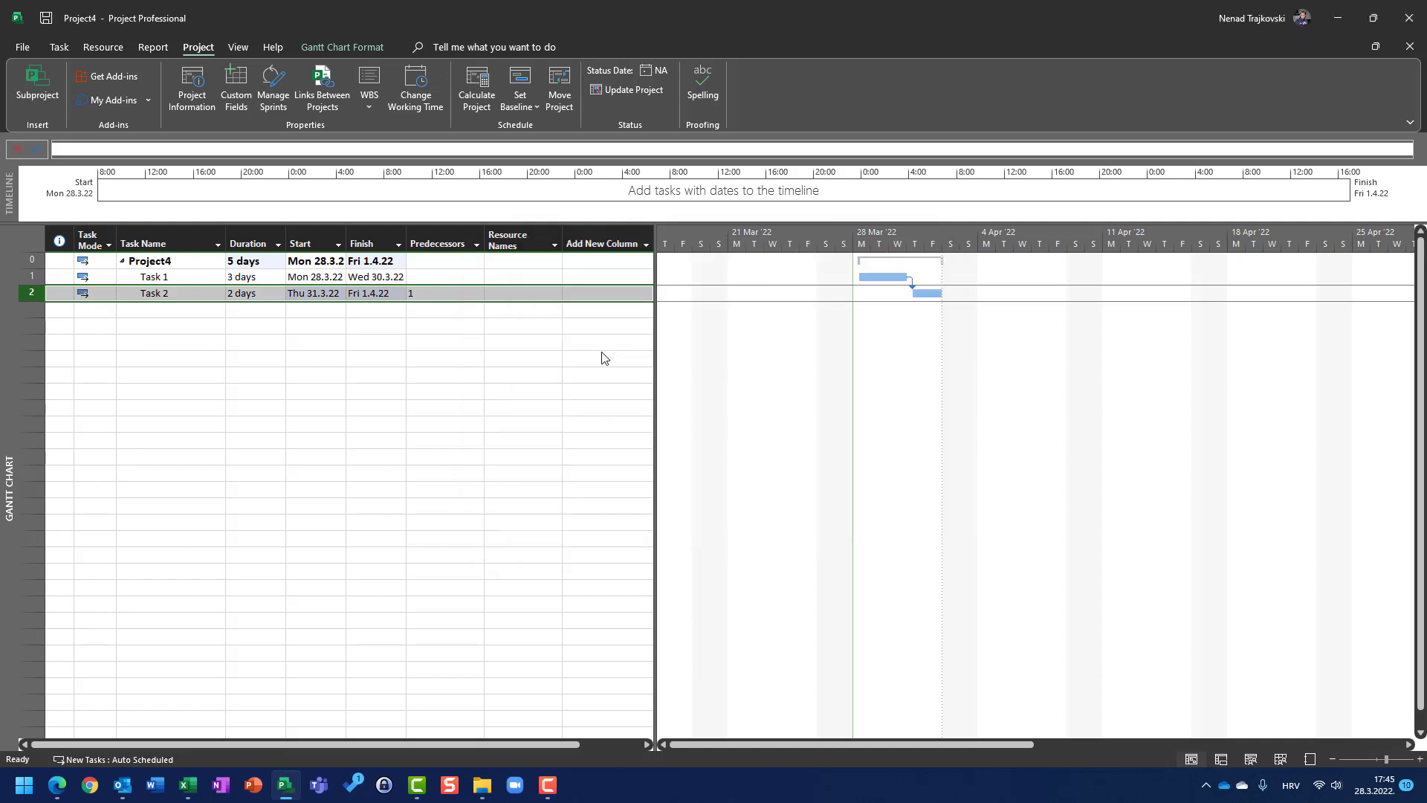
left_click(174, 265)
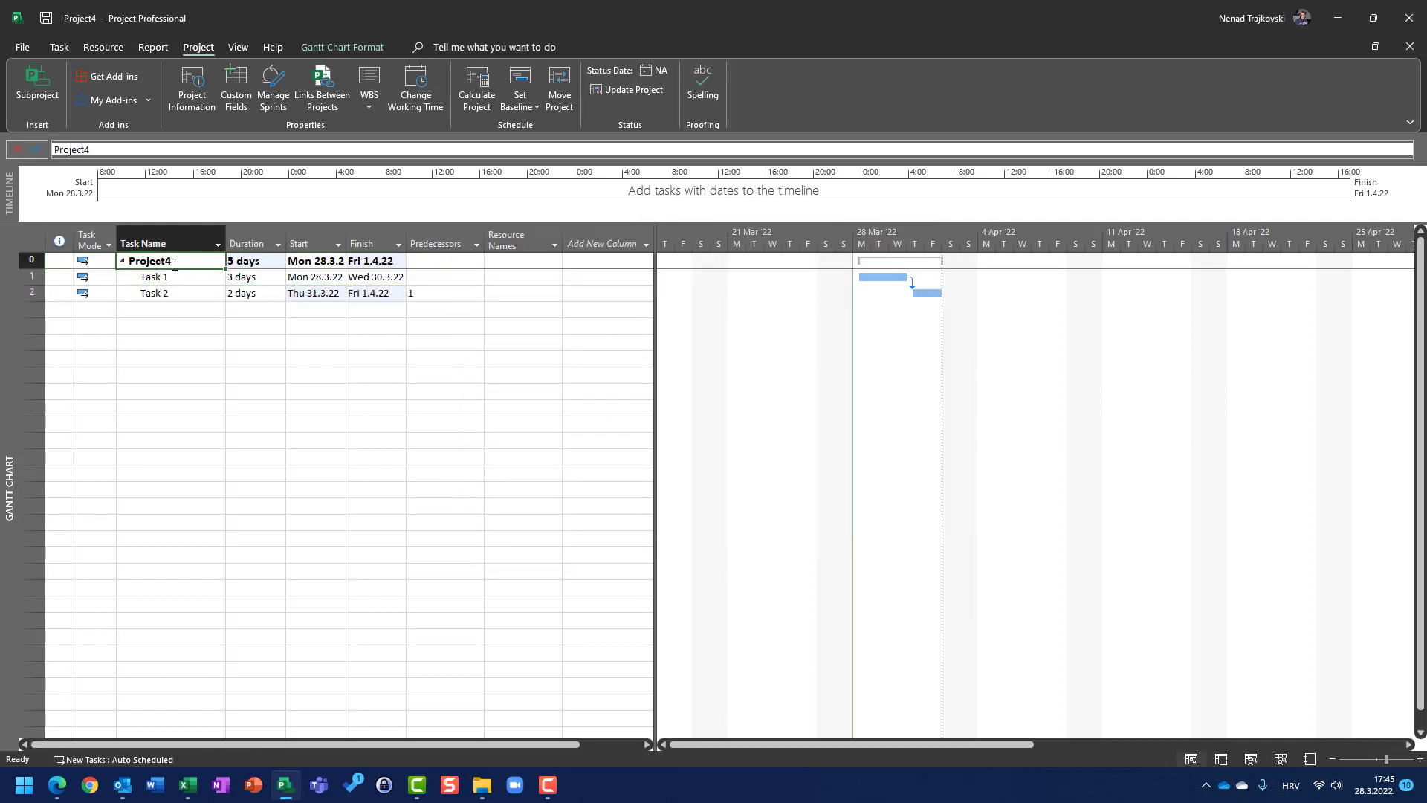
Schedule the project from its finish date, set to Fri 29.4.2022, and check Task 2's constraint type
left_click(192, 90)
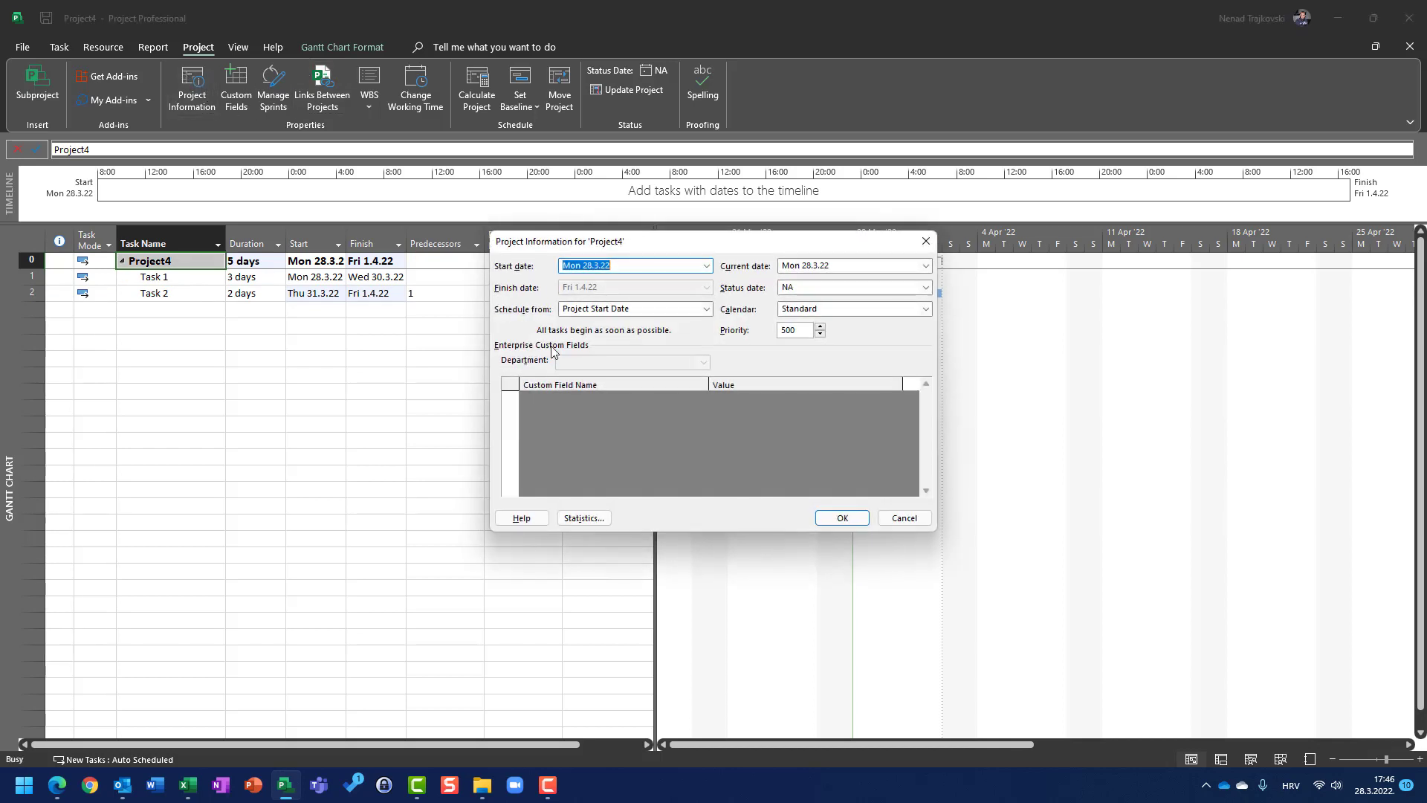
left_click(613, 314)
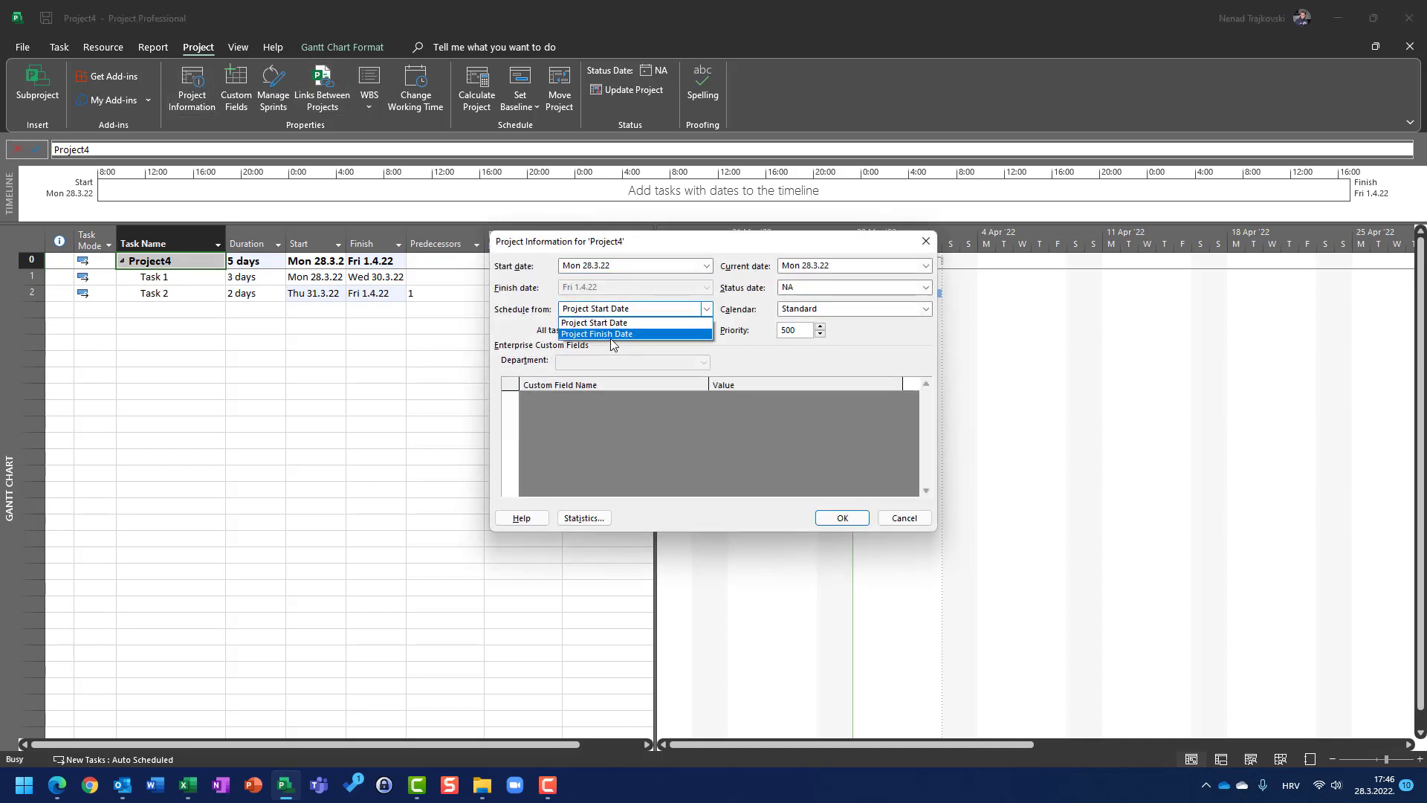
left_click(611, 336)
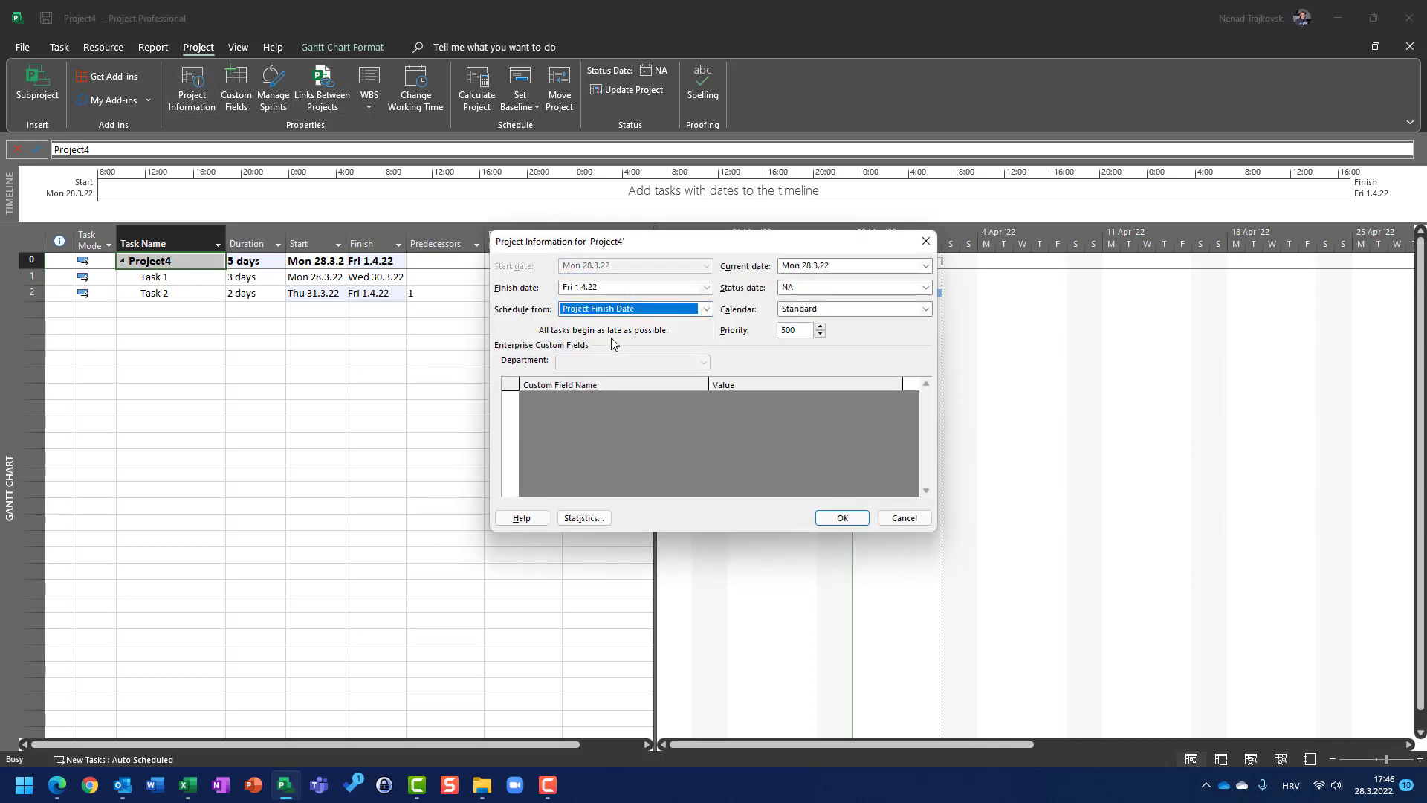
left_click(706, 288)
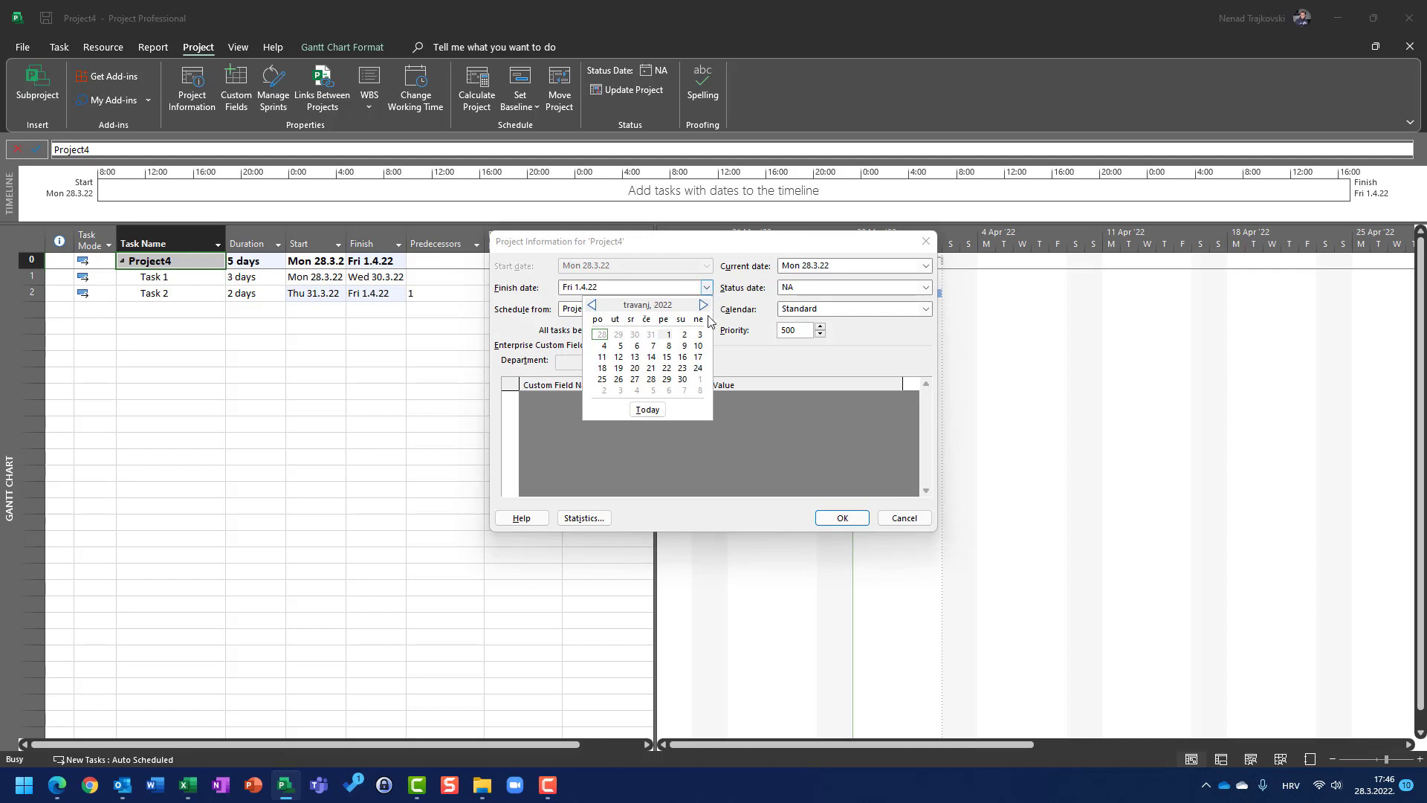
left_click(666, 380)
left_click(840, 518)
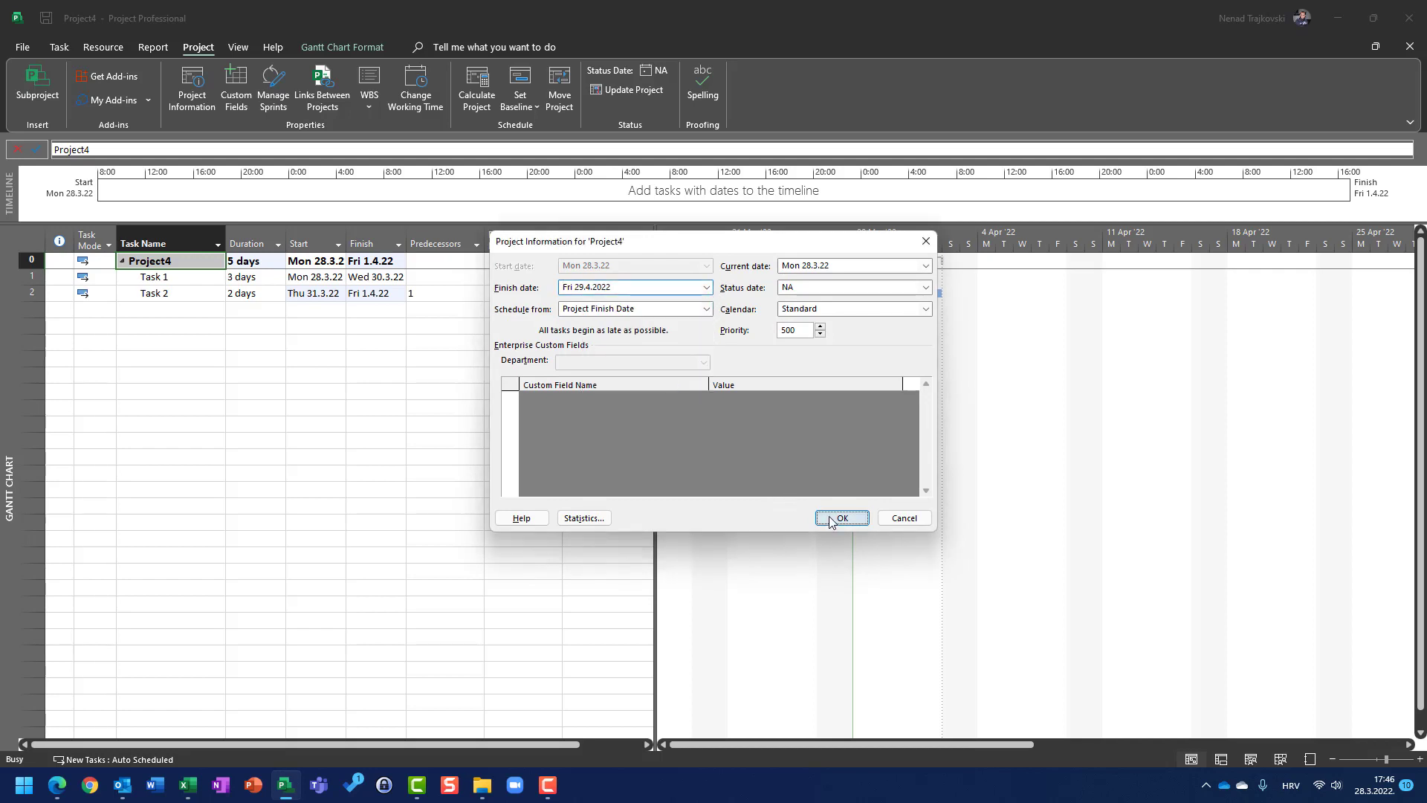
double_click(156, 297)
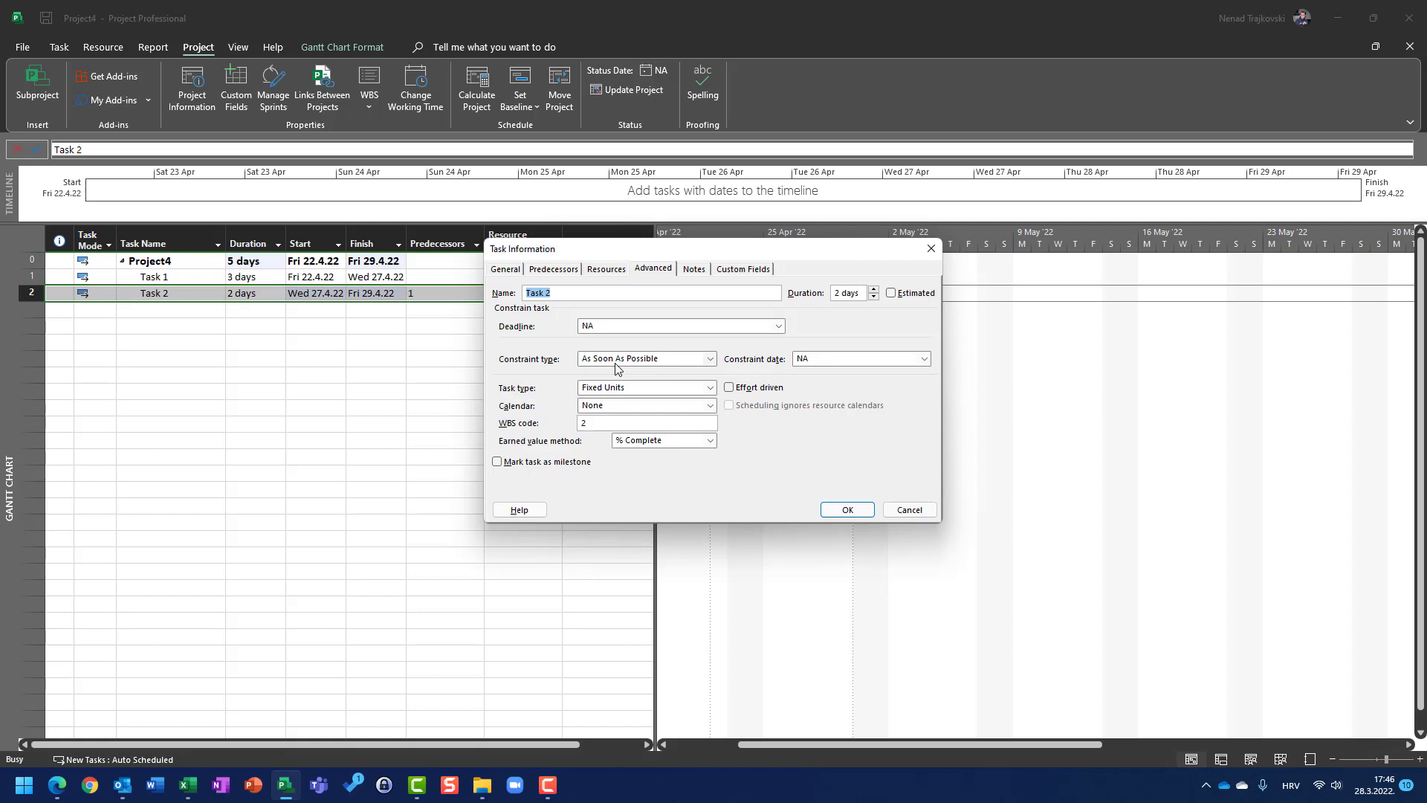
key("Escape")
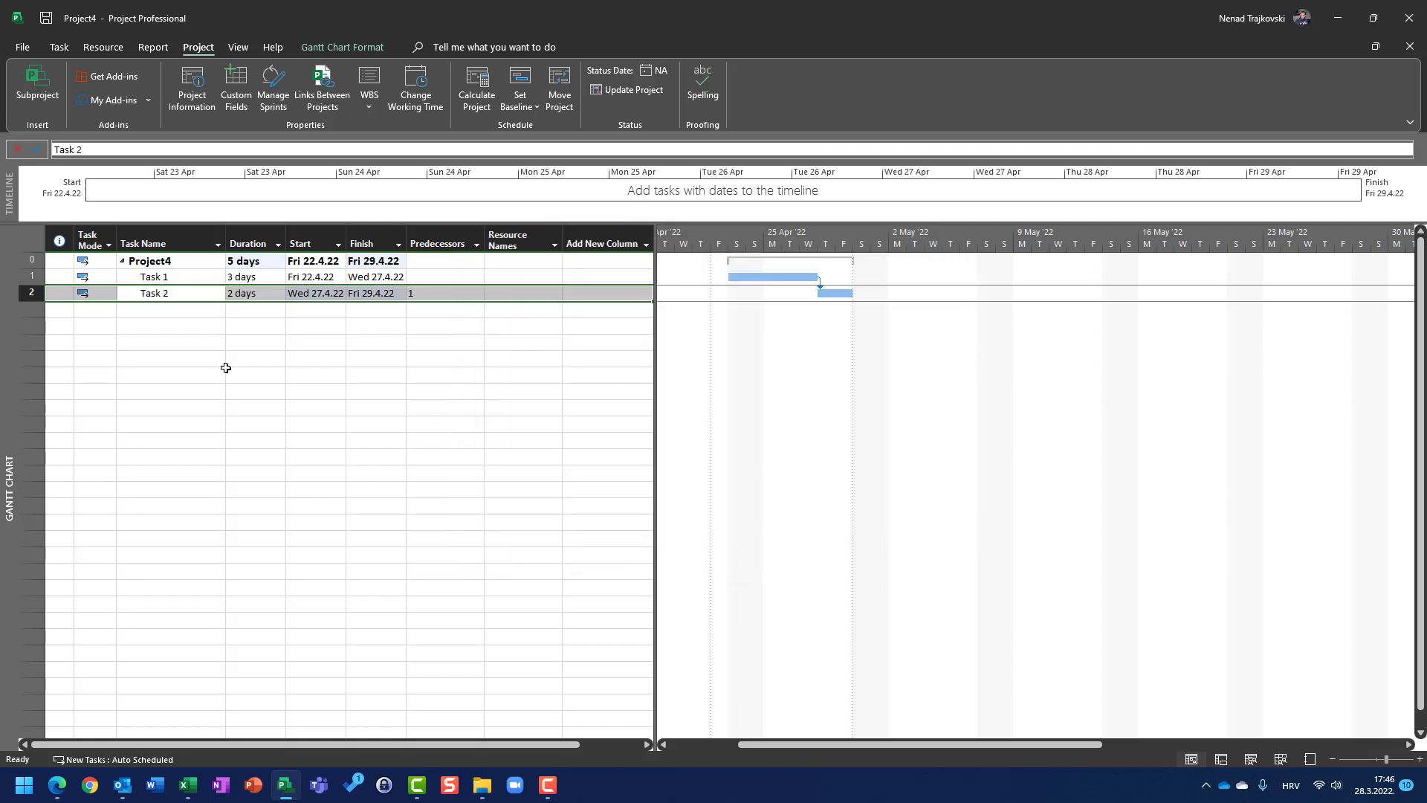
Create a new blank project and schedule it from a project finish date of Thu 30.6.2022
key("ctrl+n")
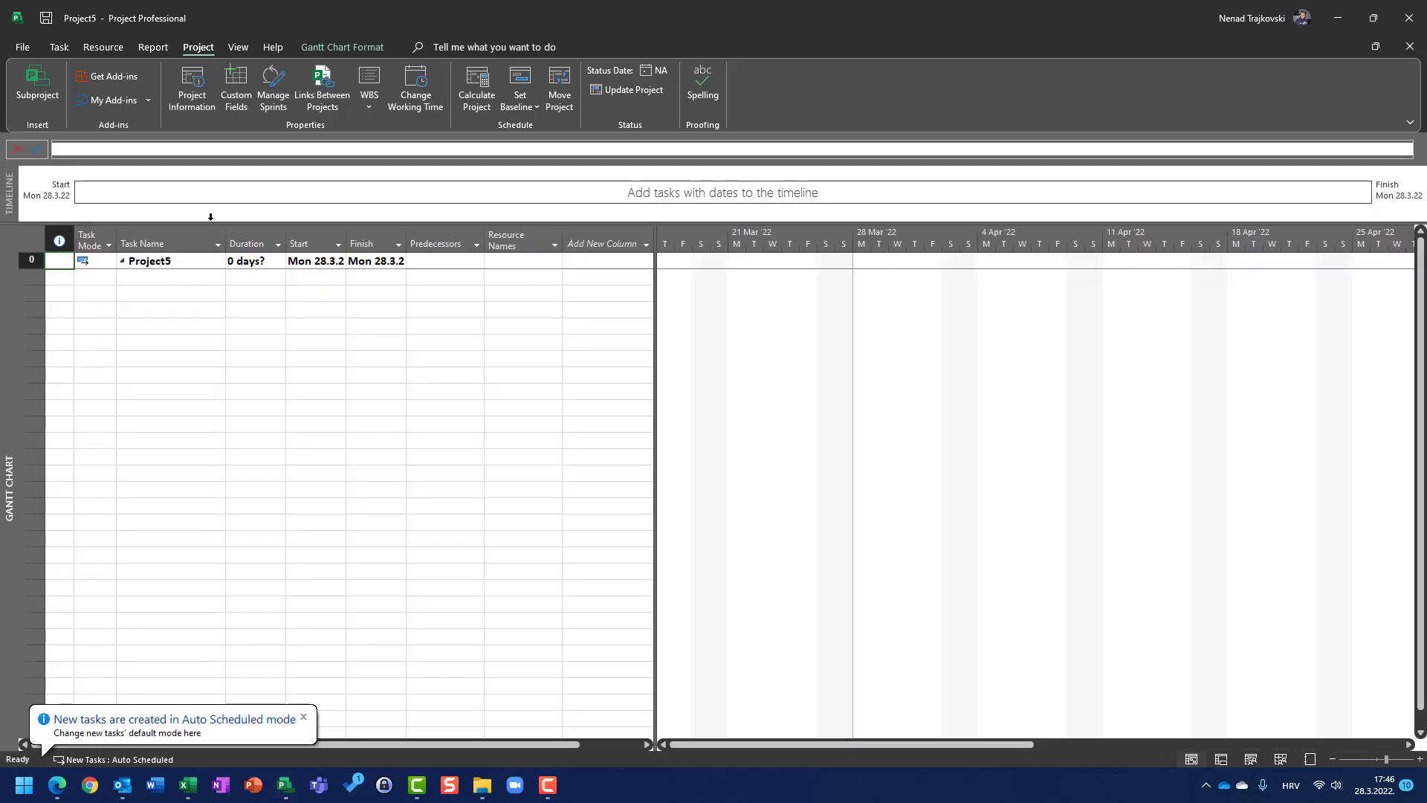
left_click(192, 85)
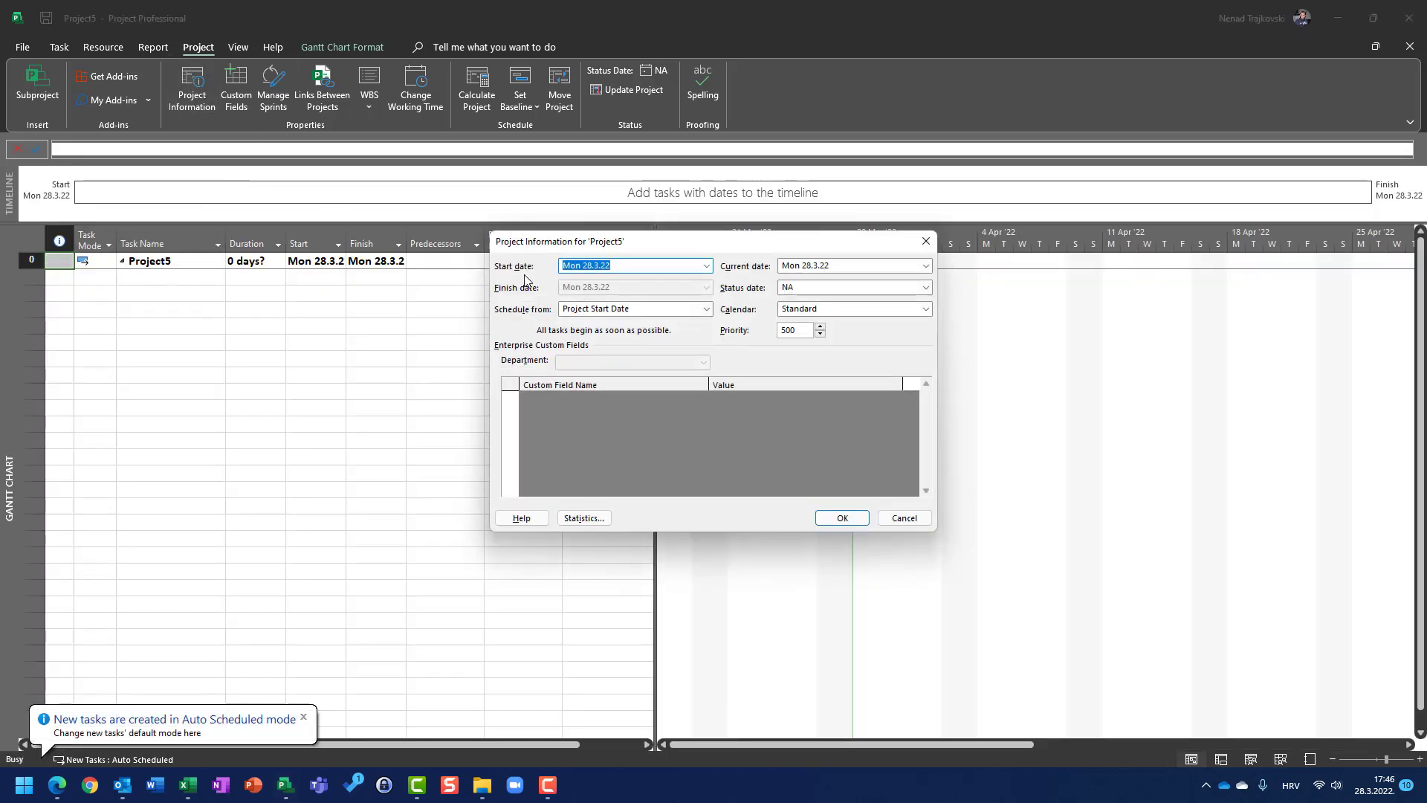
left_click(633, 310)
left_click(617, 333)
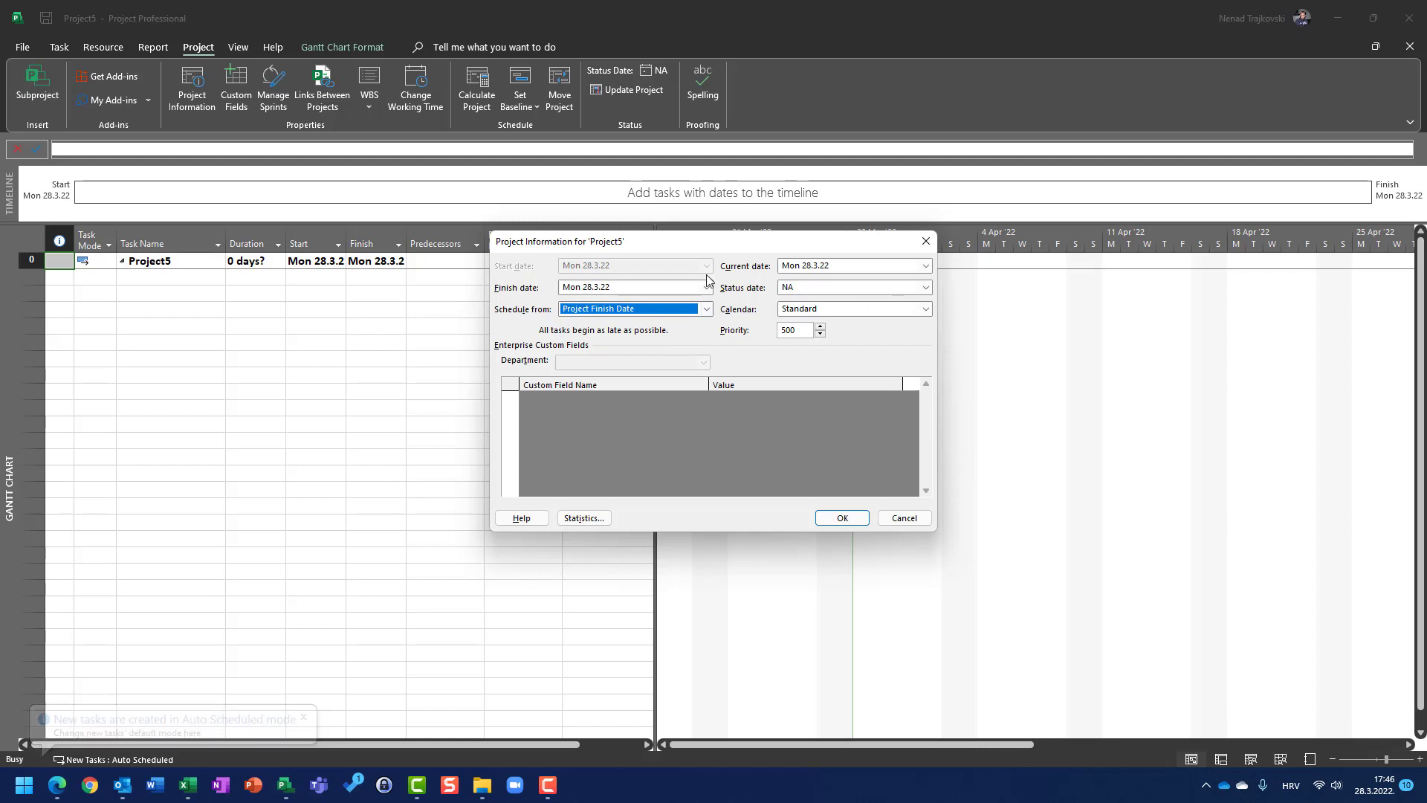
left_click(706, 288)
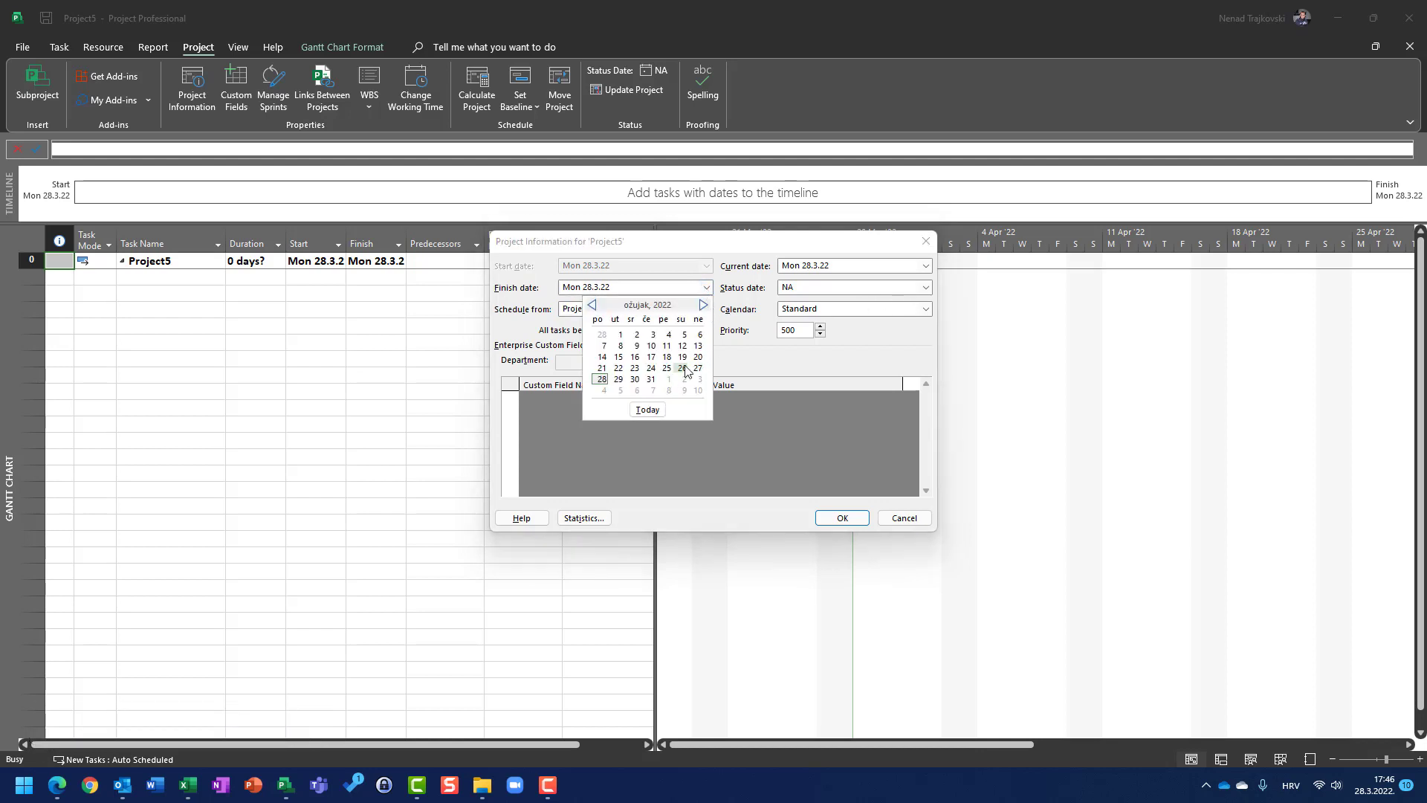
left_click(703, 304)
left_click(703, 305)
left_click(704, 305)
left_click(651, 379)
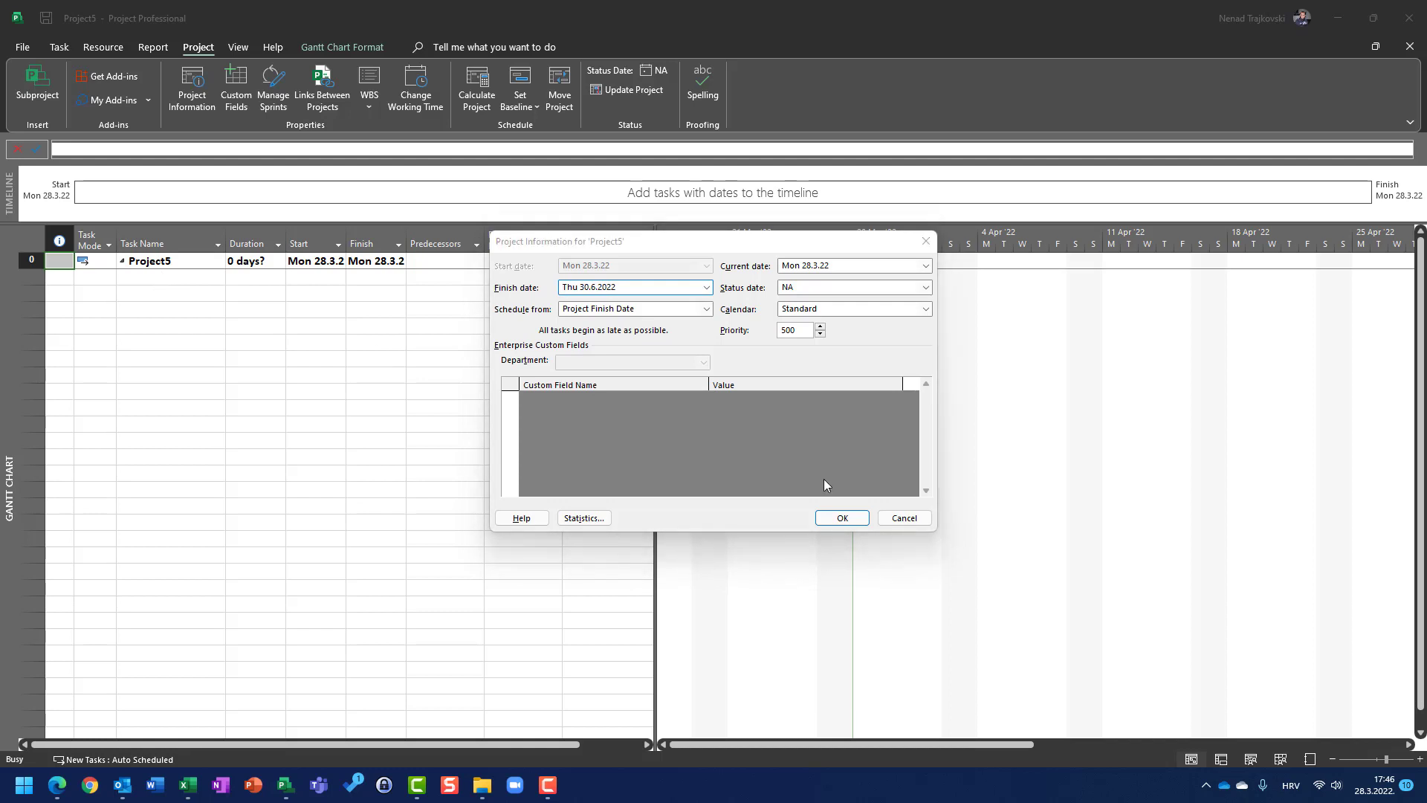
left_click(834, 518)
Add two tasks named Task 1 and Task 2 below the project summary task
left_click(199, 277)
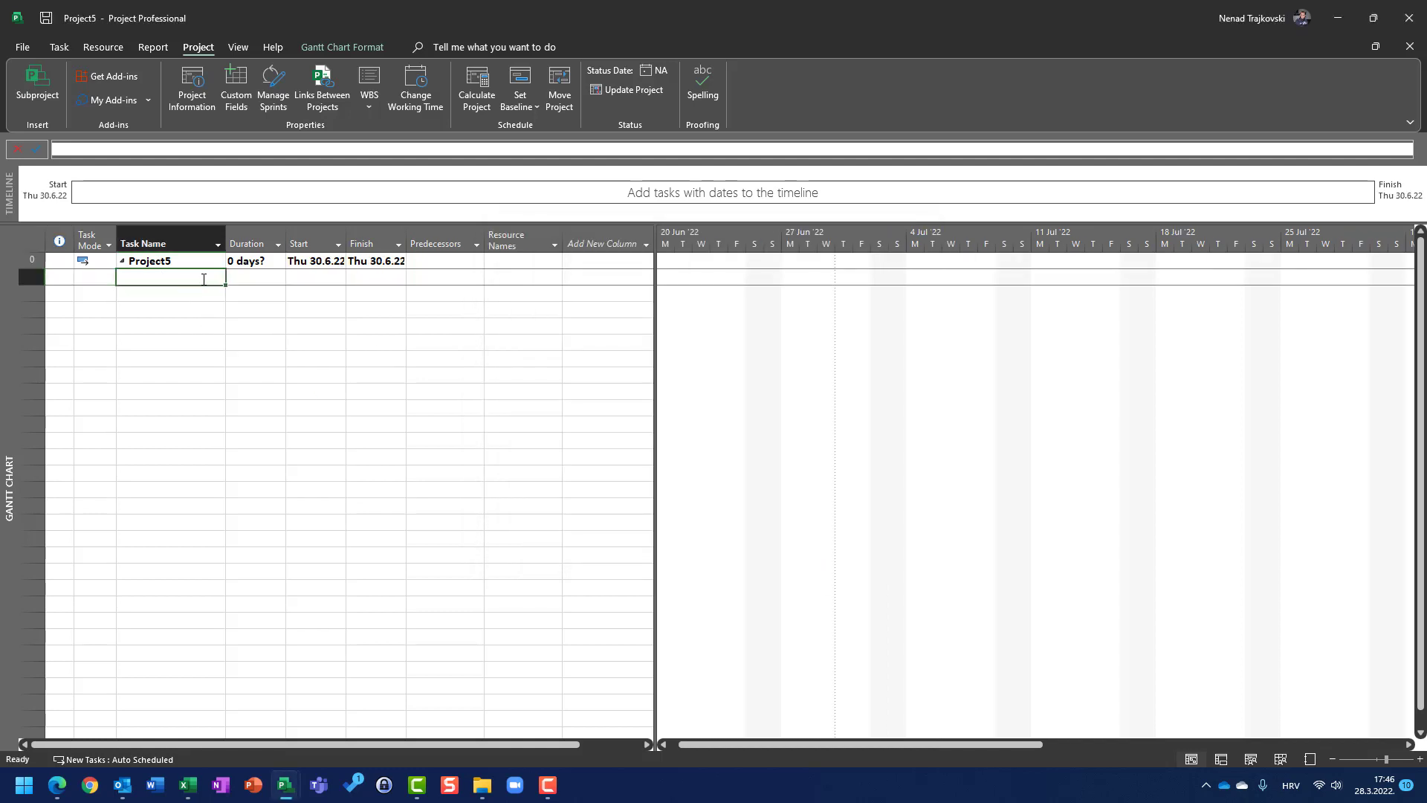
type("Task")
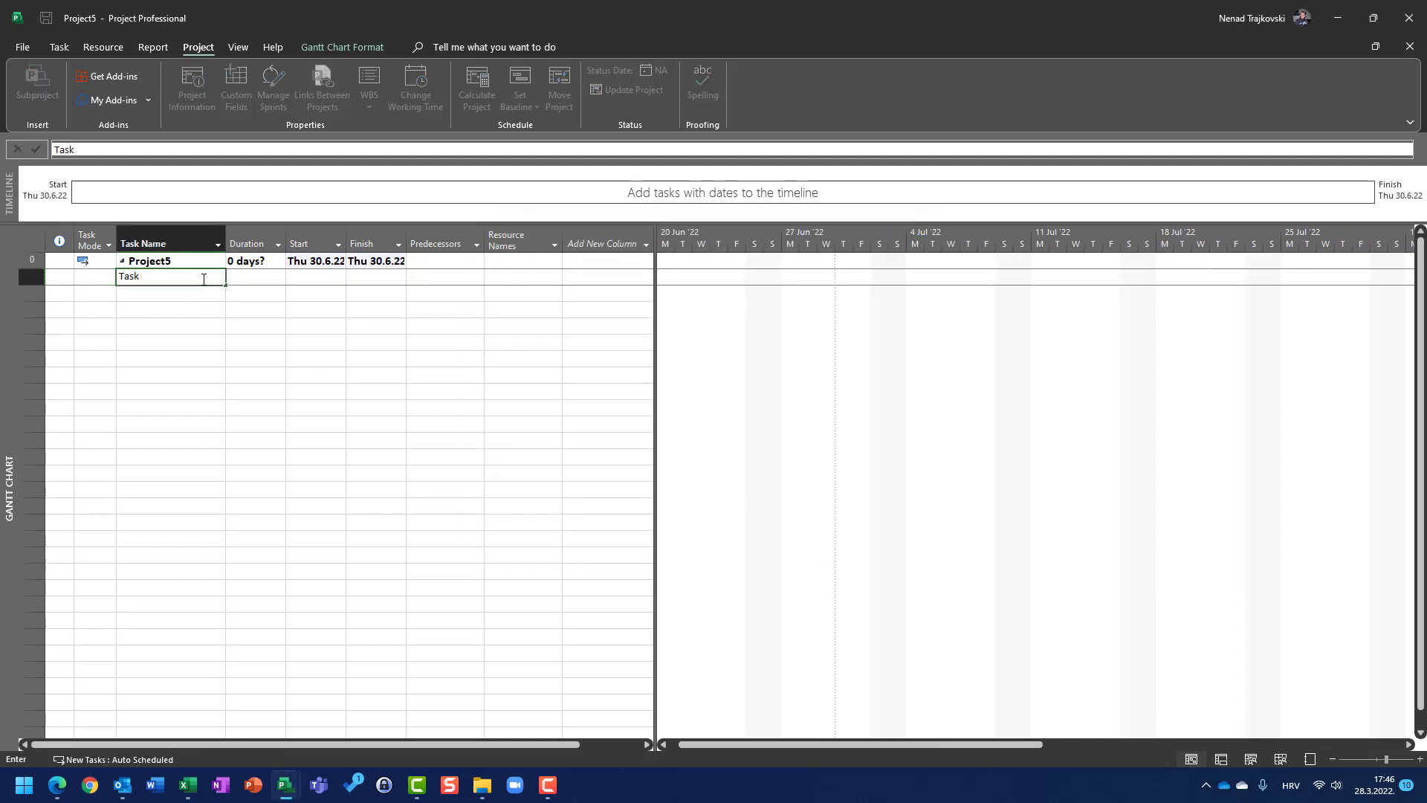
type(" 1")
key("Return")
type("Task 2")
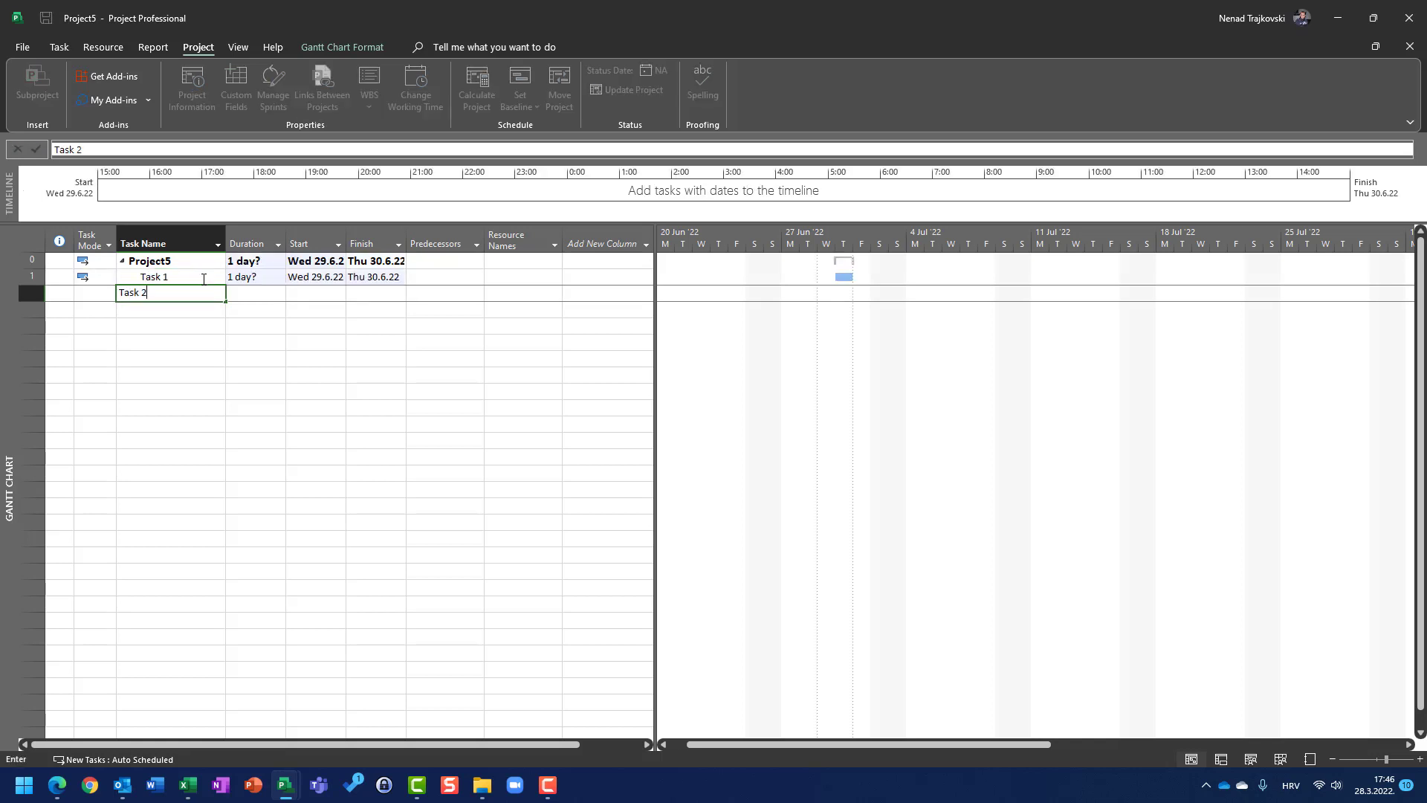
key("Return")
Set the duration of Task 1 to 3 days and of Task 2 to 2 days
key("Up")
key("Up")
key("Right")
type("3")
key("Return")
type("2")
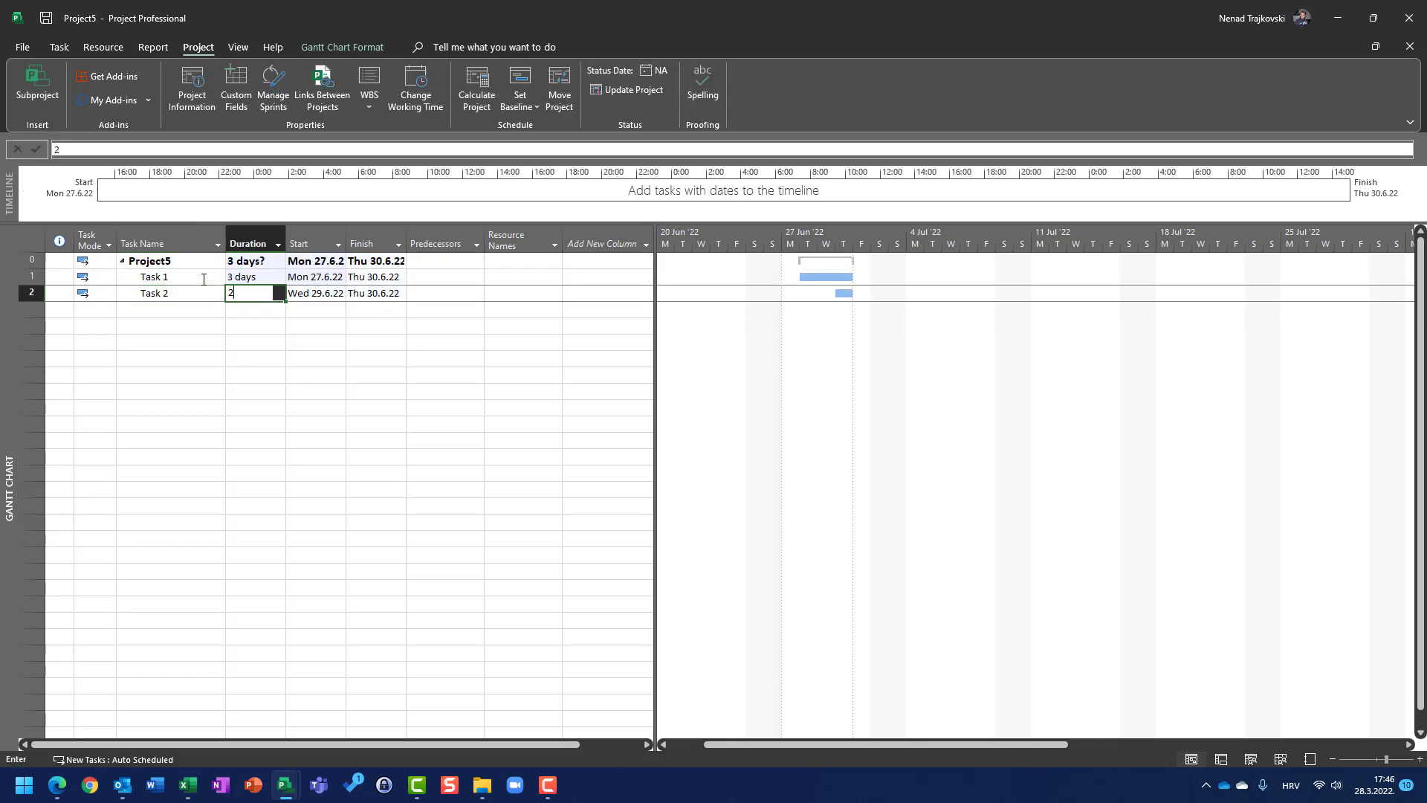
key("Return")
Make Task 1 the predecessor of Task 2 and check Task 2's constraint type in its task information
key("Right")
key("Right")
key("Right")
key("Up")
type("1")
key("Return")
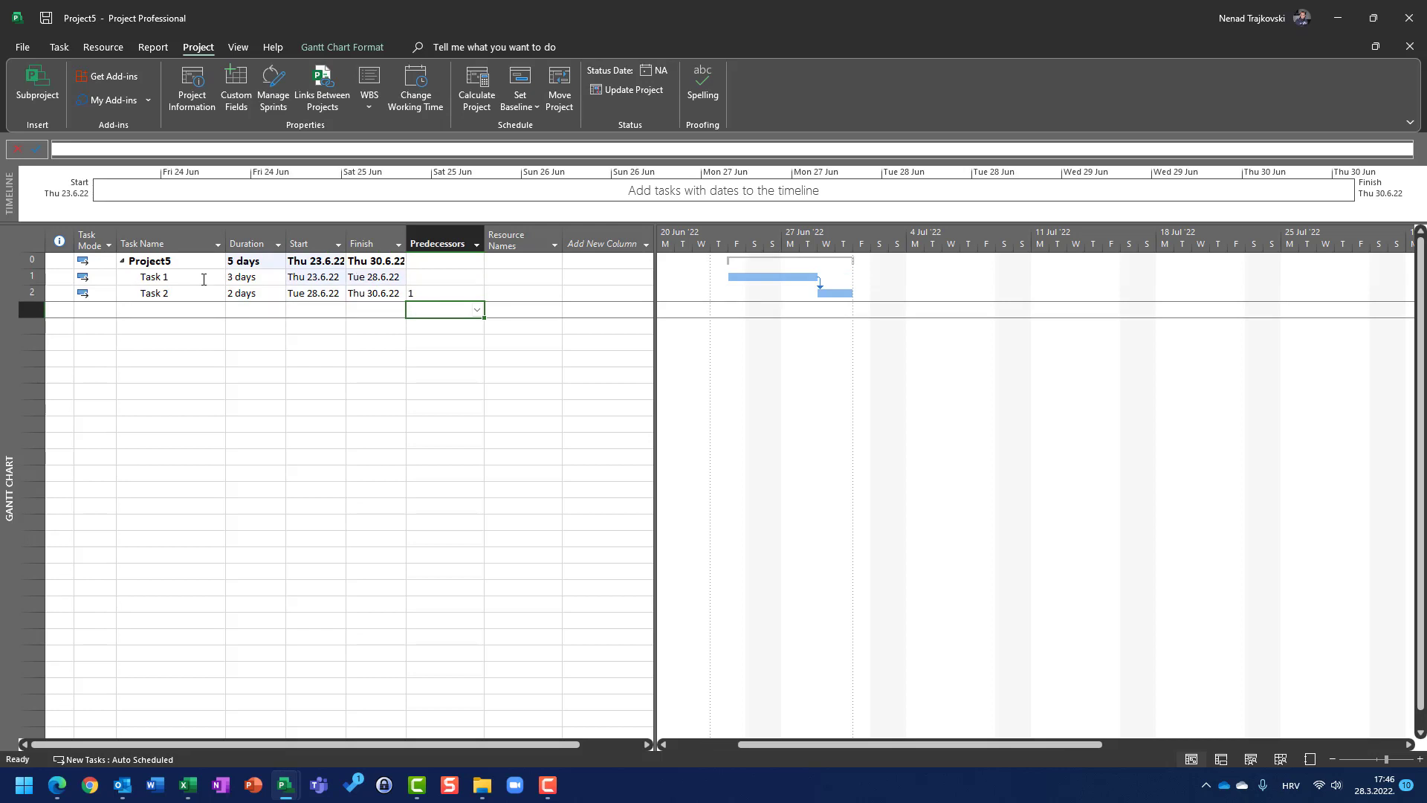
double_click(159, 293)
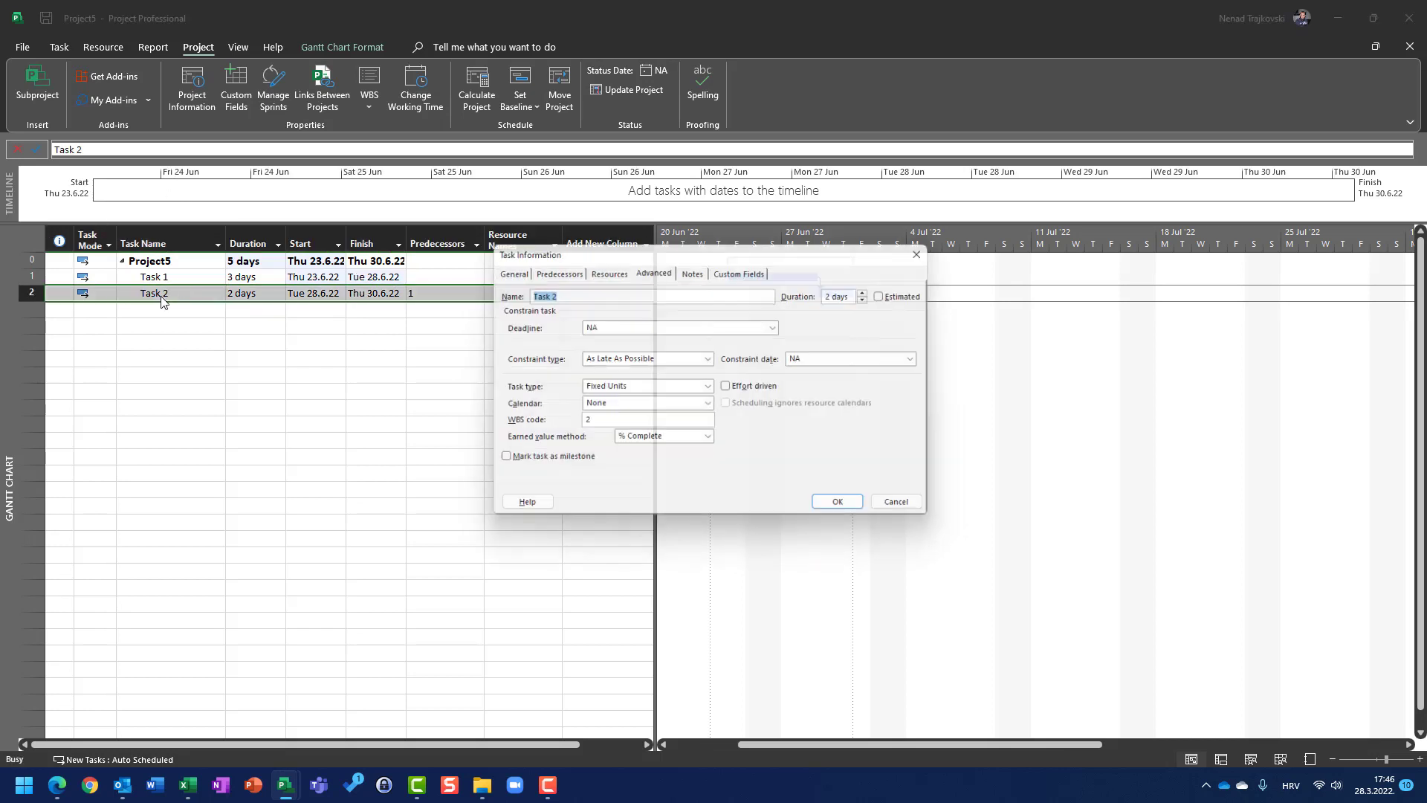
key("Return")
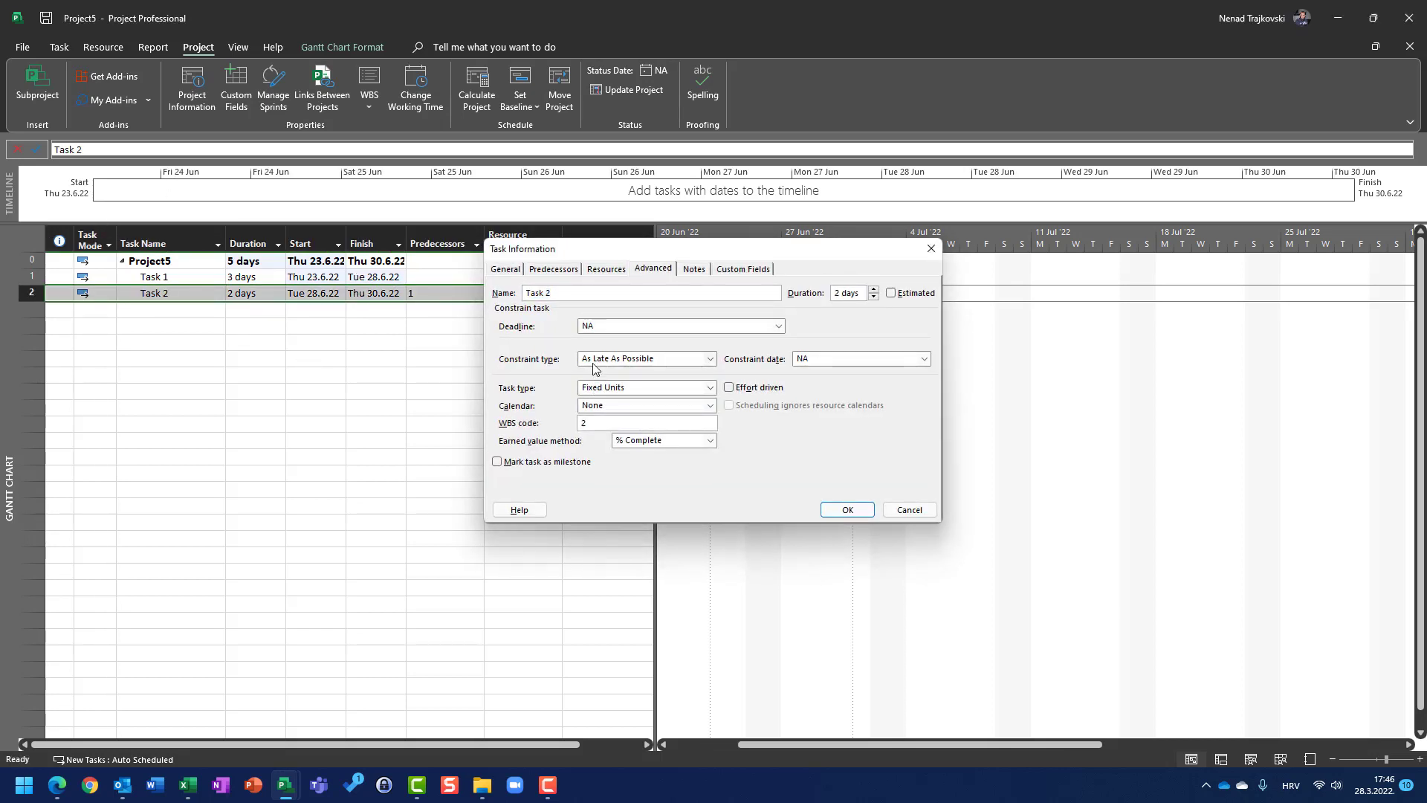
Set the duration of Task 2 to 4 days
left_click(262, 278)
key("Down")
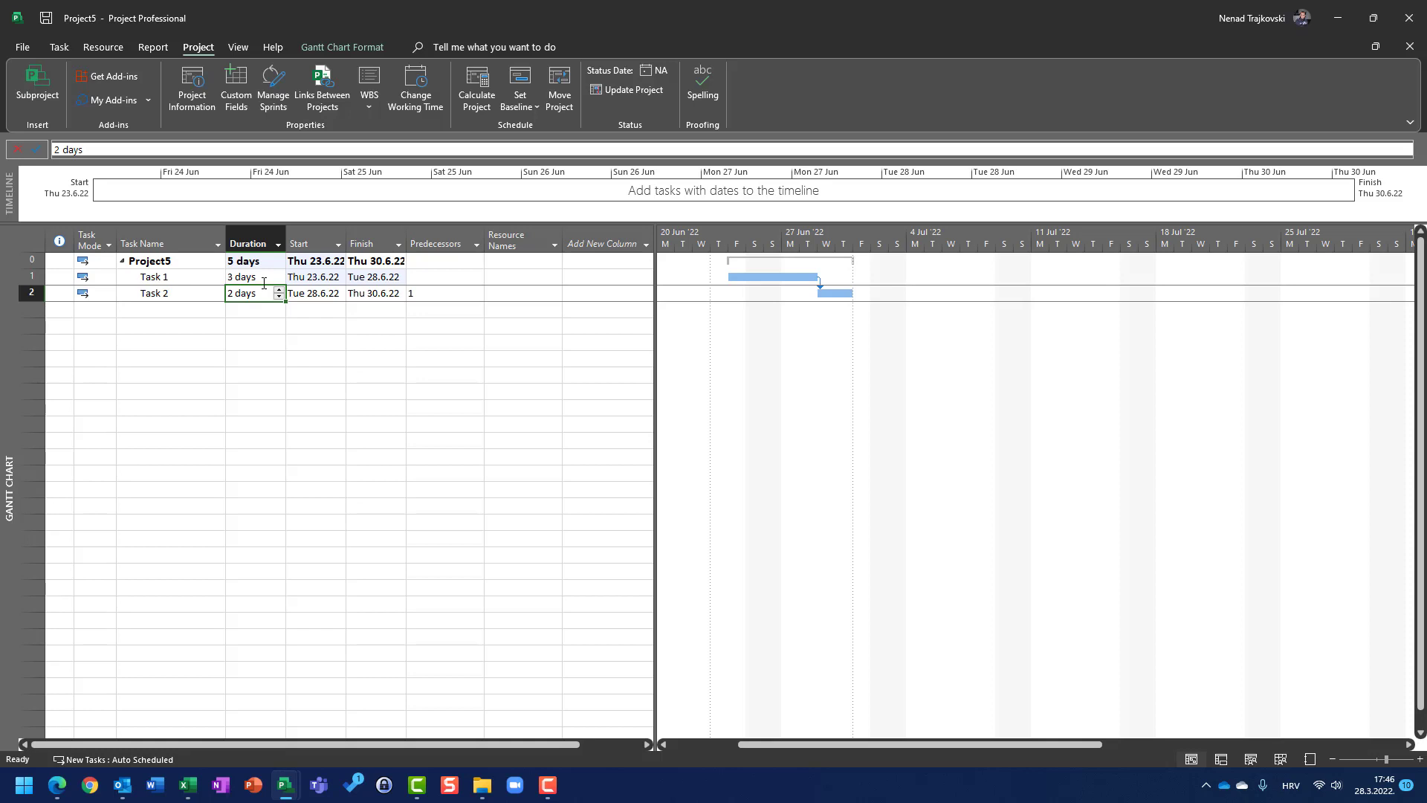
type("4")
key("Return")
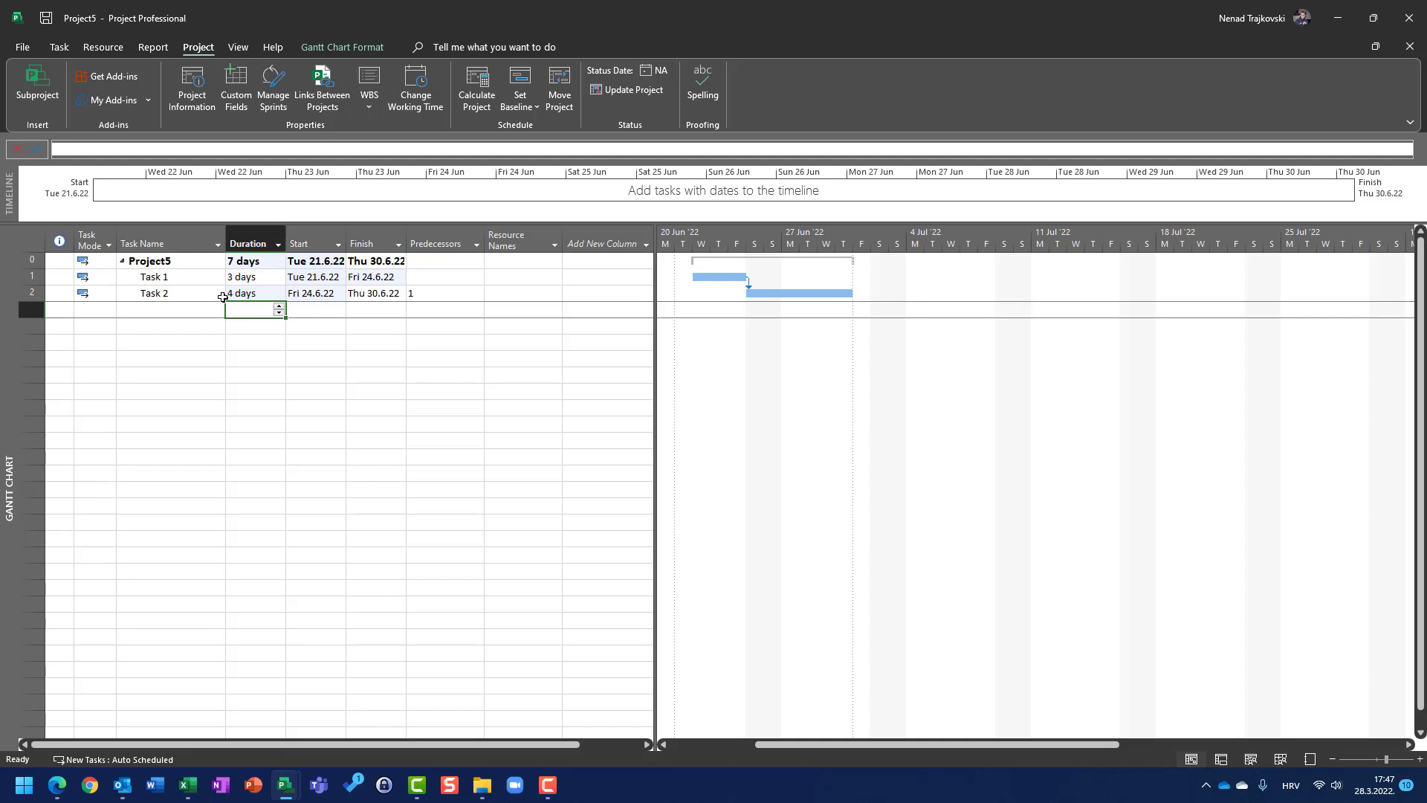
Review Task 2's constraint type options, keeping As Late As Possible, and check the project's scheduling direction in its project information
double_click(175, 294)
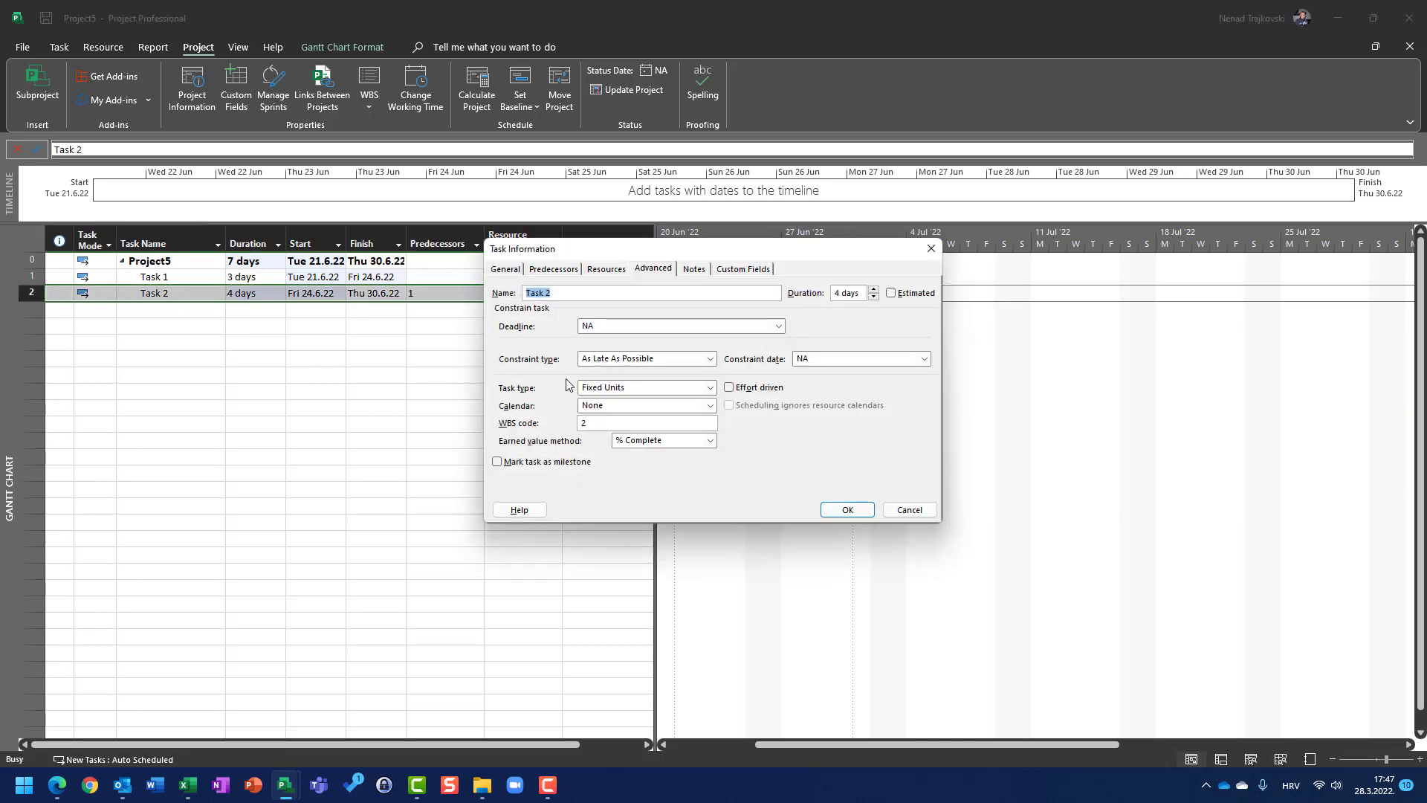
left_click(593, 359)
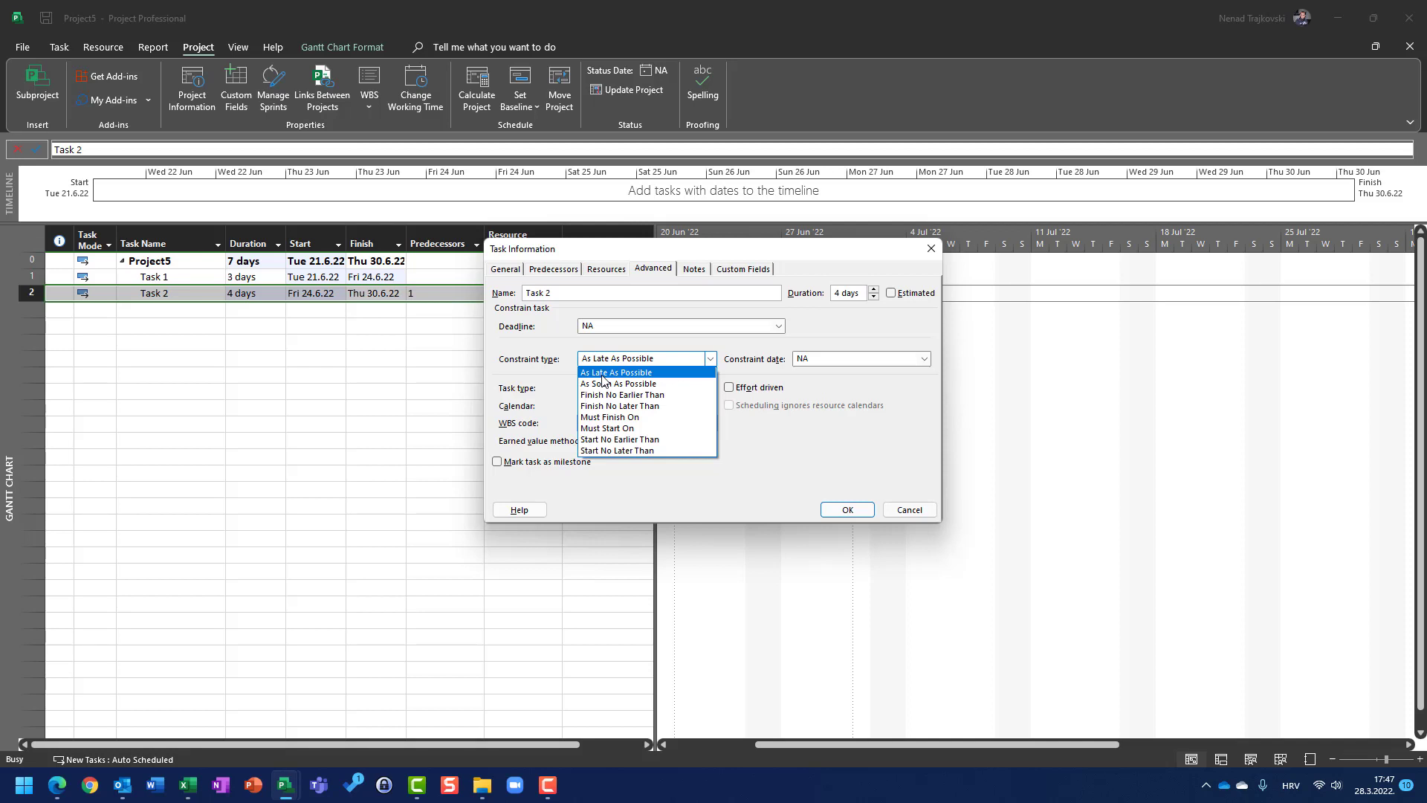
left_click(602, 372)
key("Return")
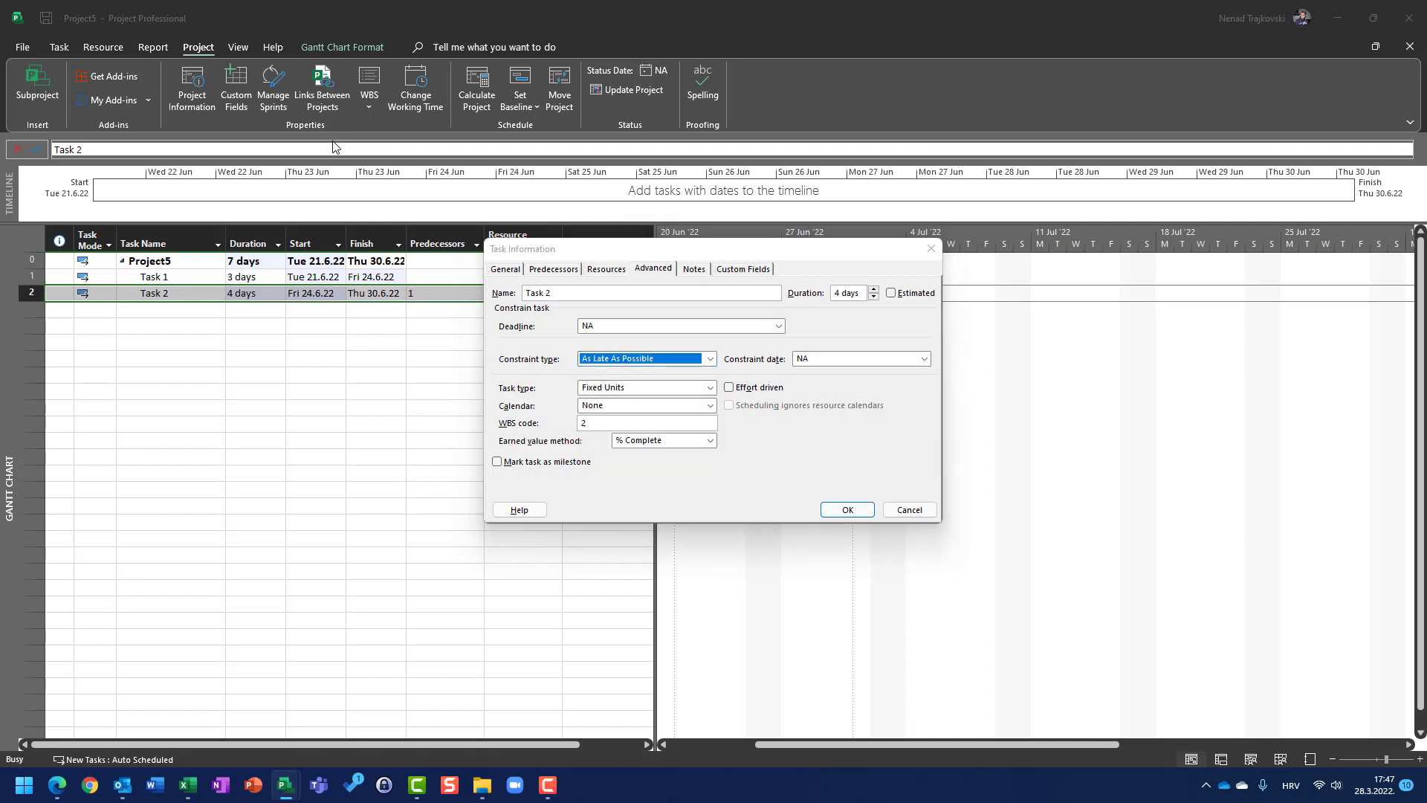
left_click(181, 87)
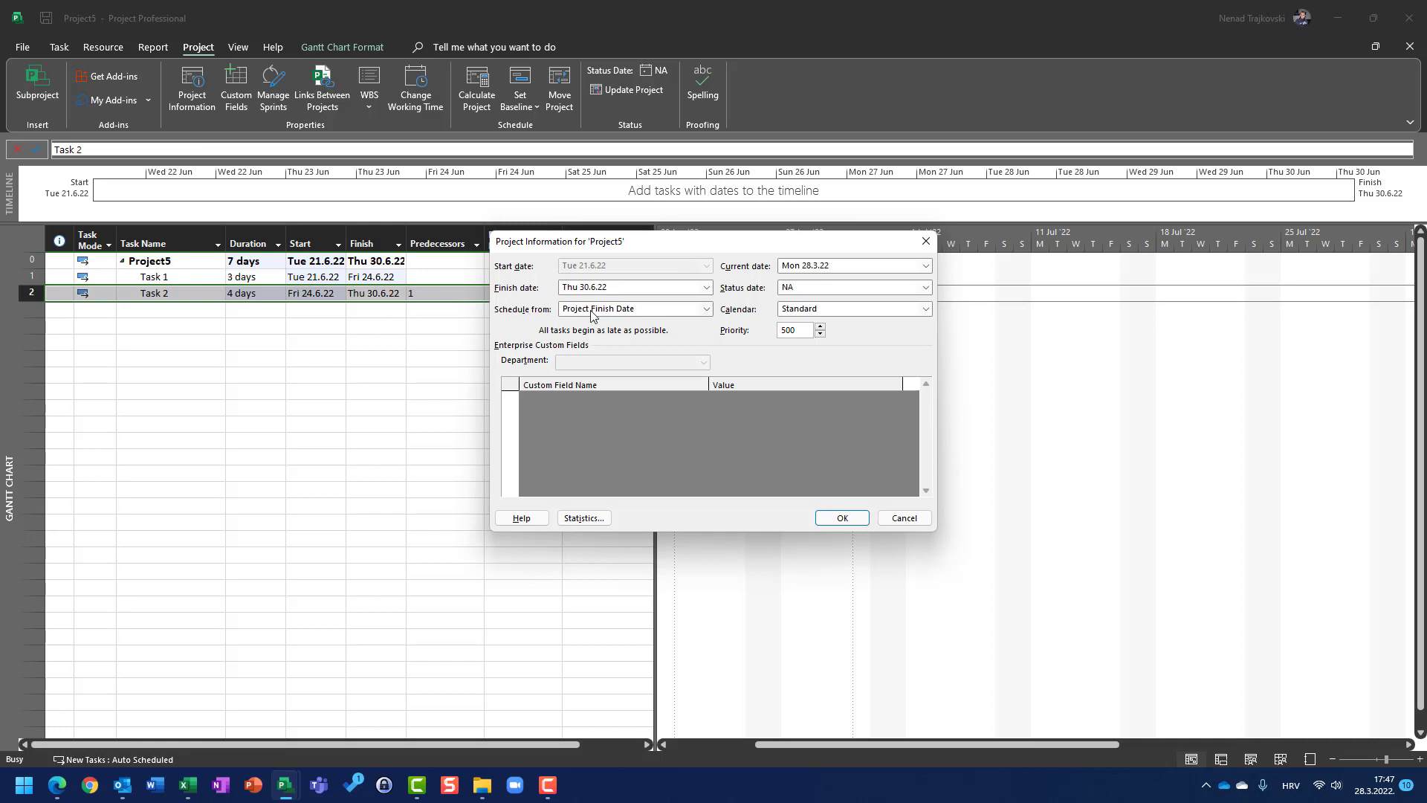
key("Return")
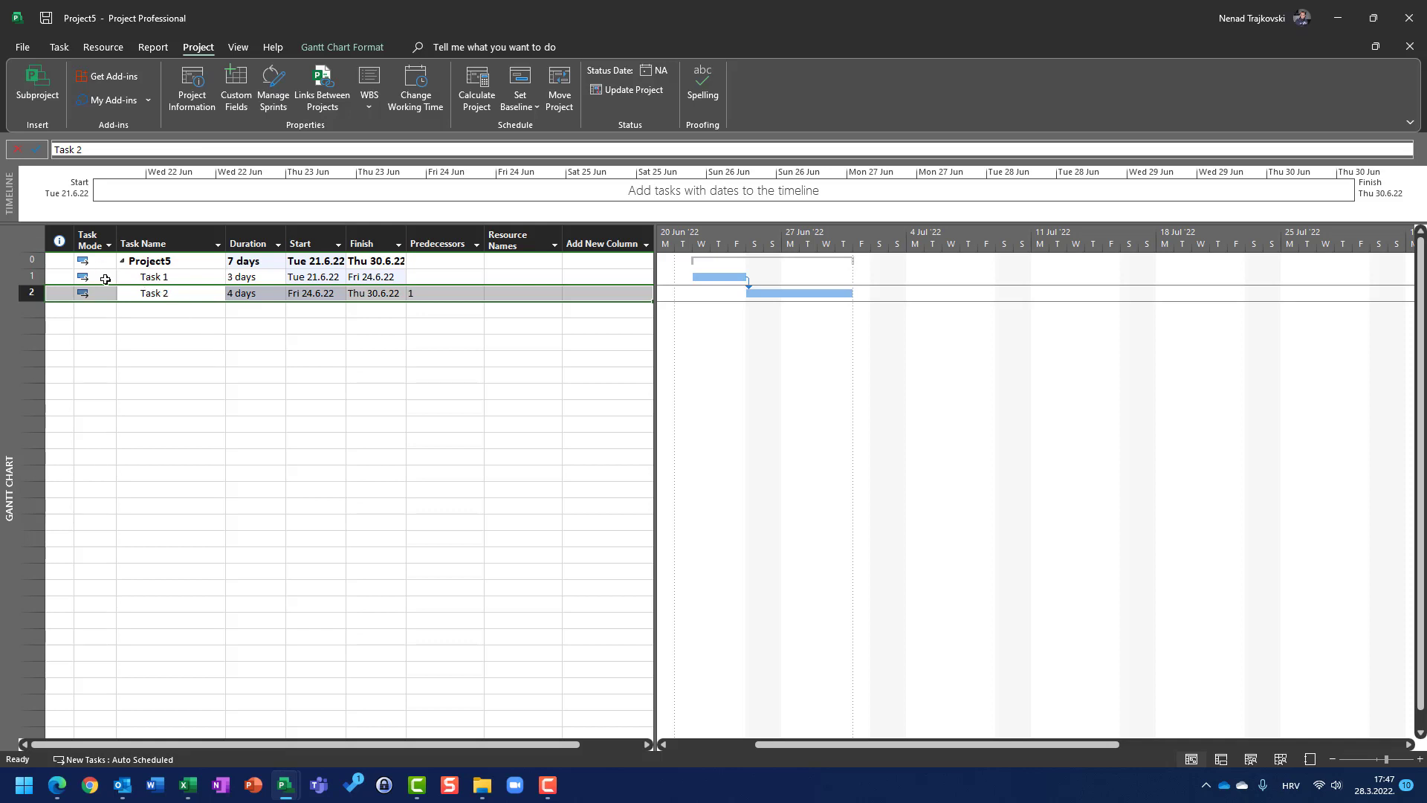
Review the constraint type options in Task 1's task information without choosing another one
double_click(23, 277)
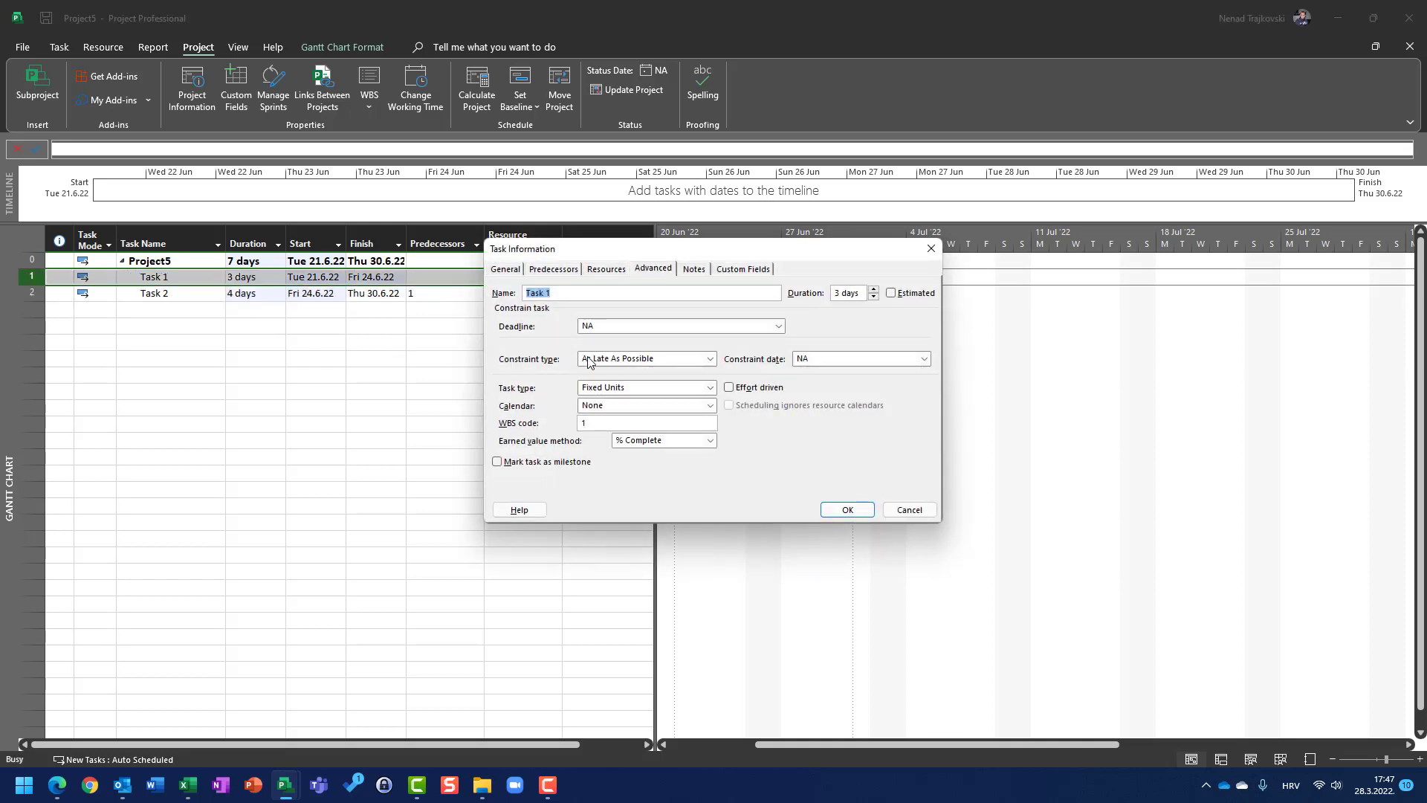
left_click(602, 364)
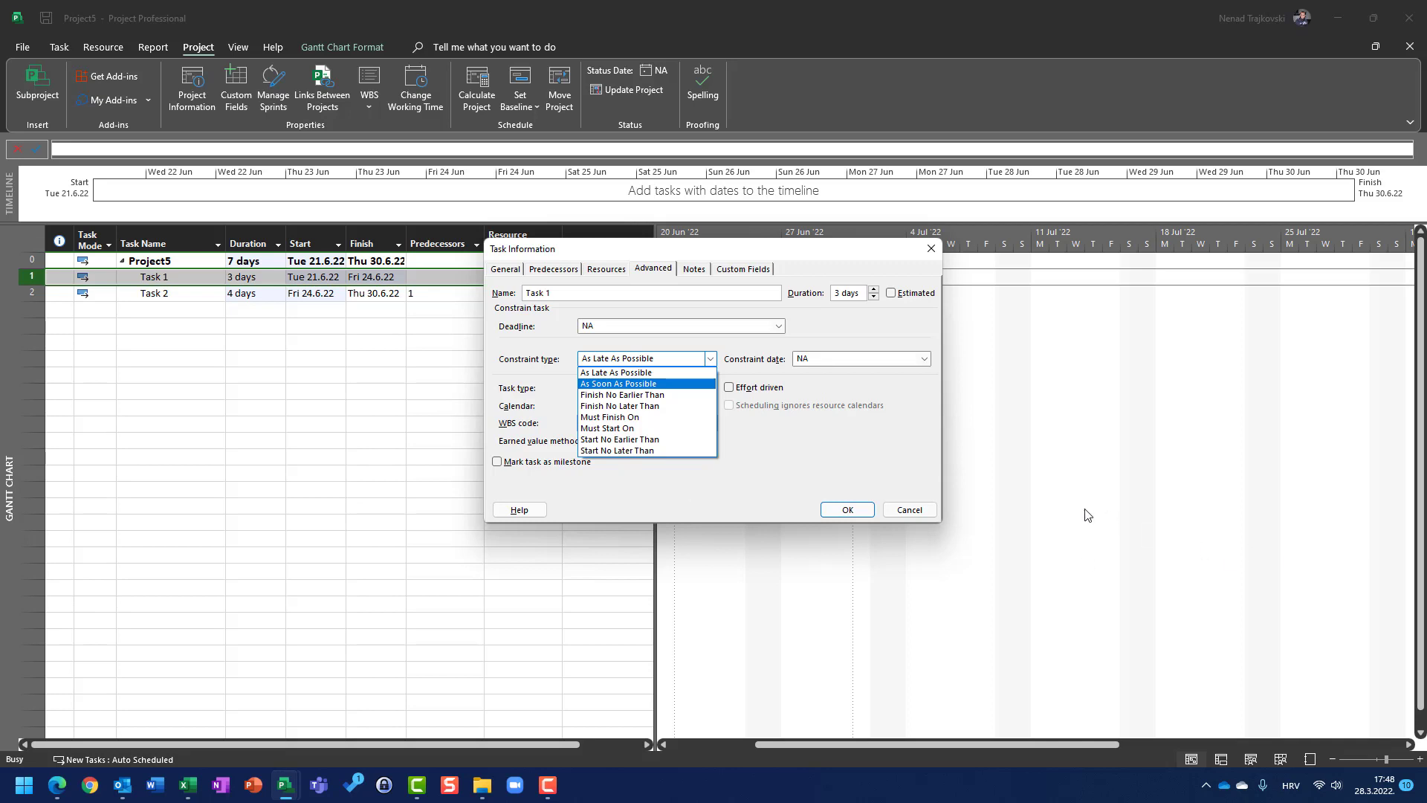
left_click(912, 512)
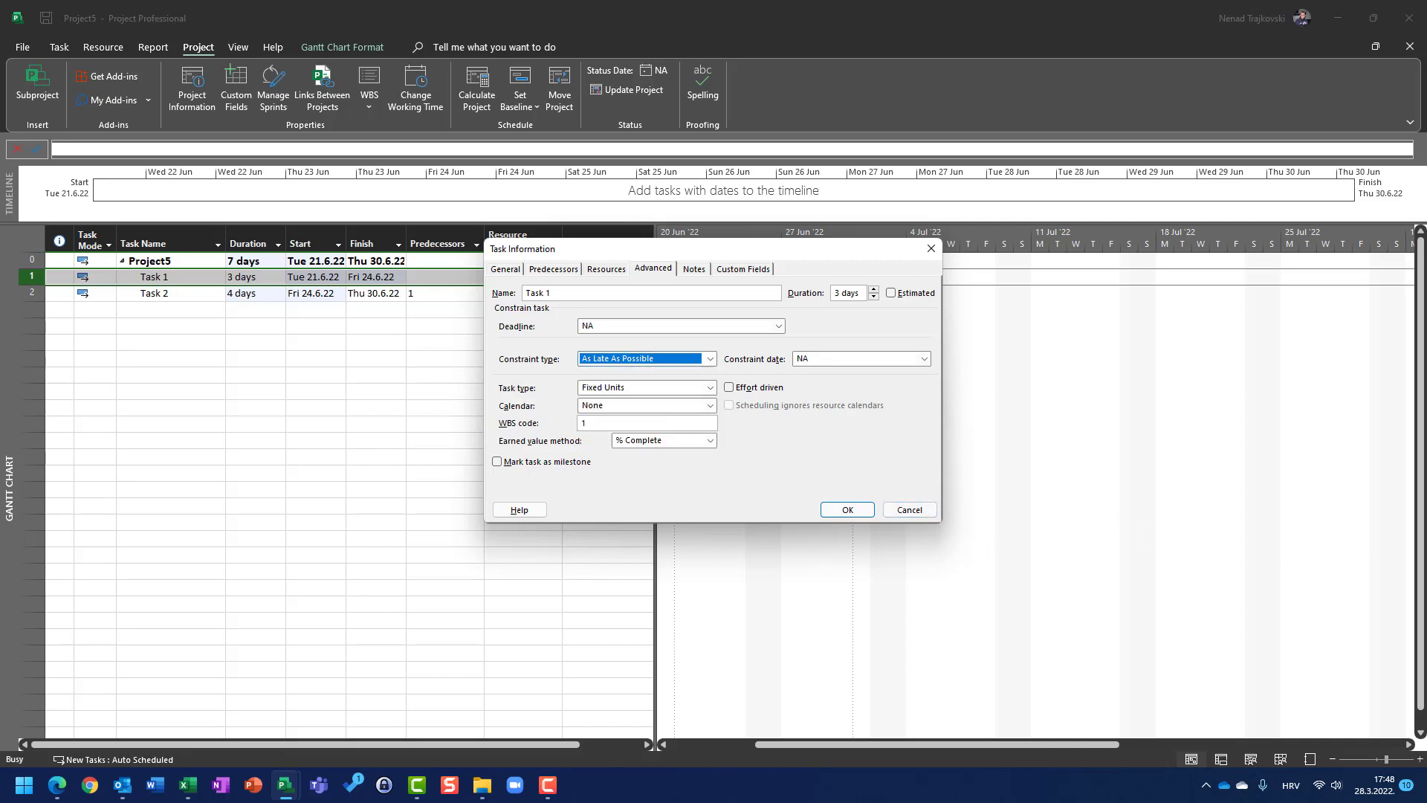